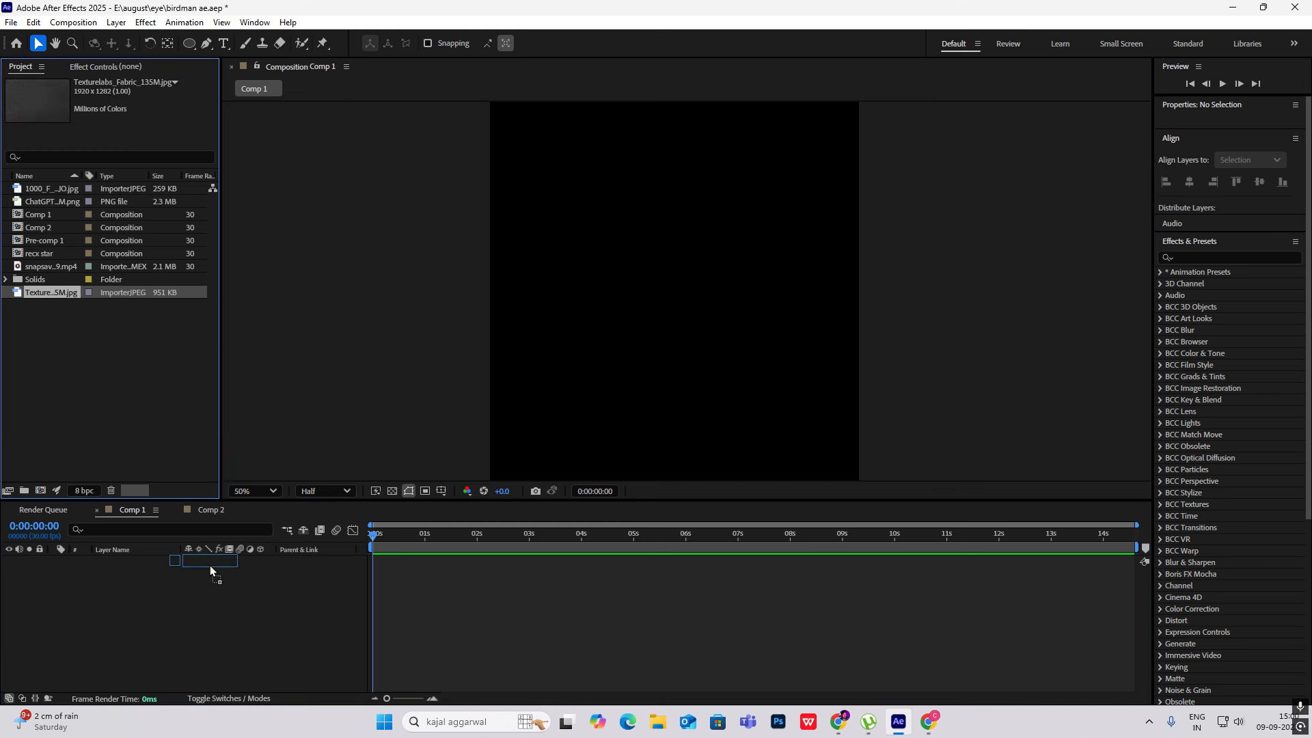
Scale the fabric texture layer in Comp 1 to 151% so it fills the vertical frame.
{"action": "scroll", "coordinate": [715, 228], "scroll_direction": "down", "scroll_amount": 1}
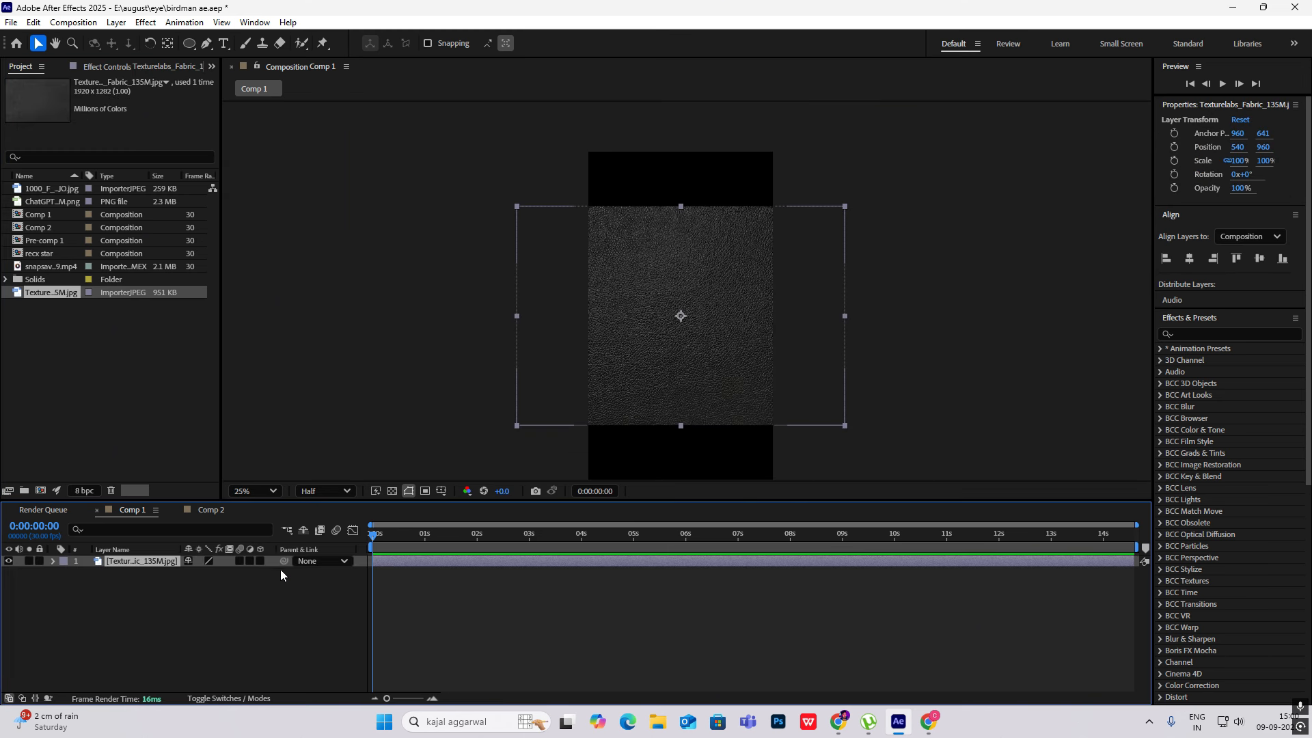
{"action": "key", "text": "s"}
{"action": "left_click_drag", "start_coordinate": [235, 573], "coordinate": [325, 571]}
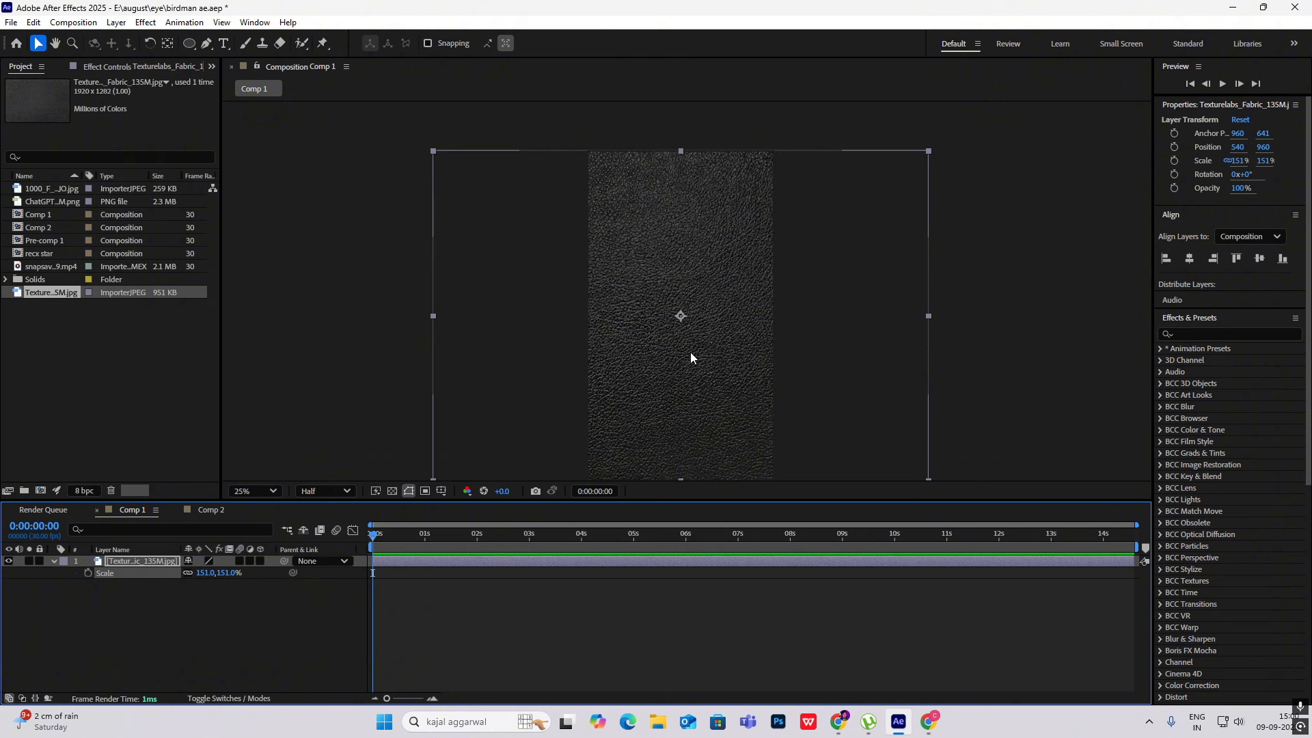
{"action": "scroll", "coordinate": [692, 351], "scroll_direction": "down", "scroll_amount": 1}
{"action": "scroll", "coordinate": [692, 351], "scroll_direction": "up", "scroll_amount": 1}
{"action": "key", "text": "space"}
{"action": "left_click_drag", "start_coordinate": [692, 362], "coordinate": [697, 334]}
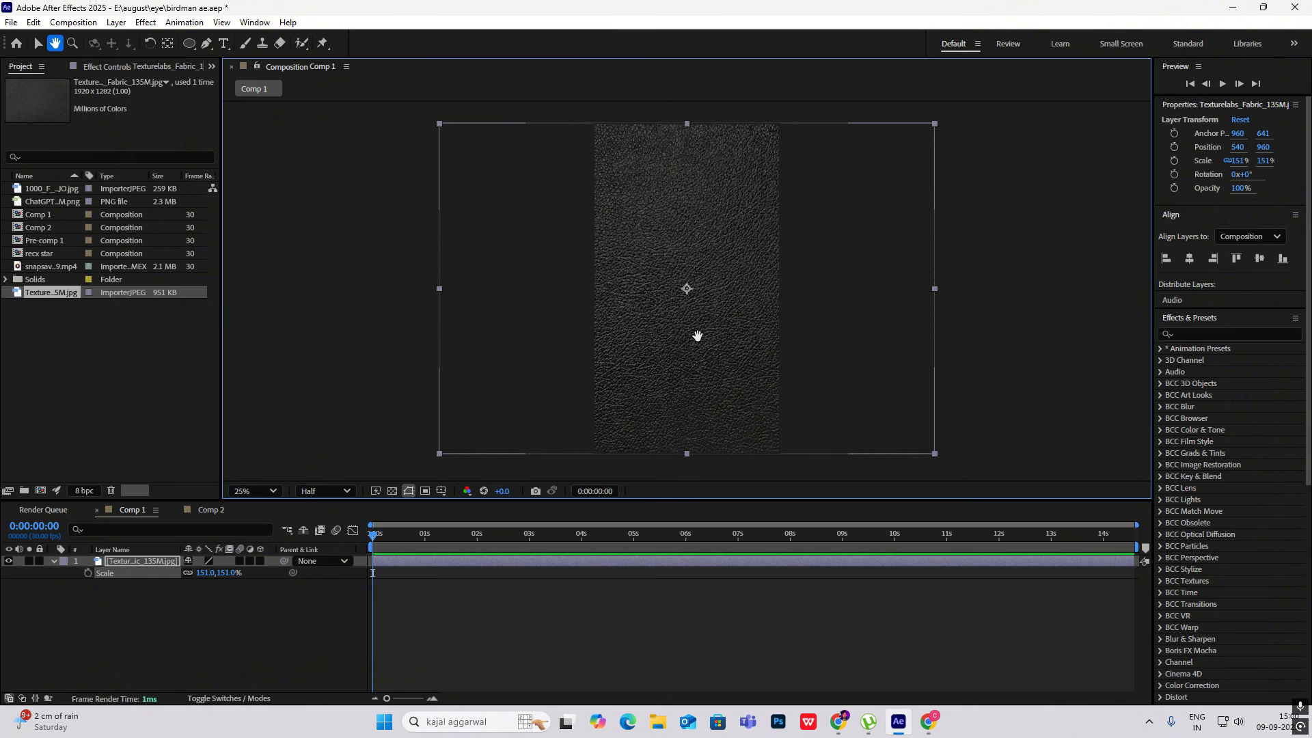
{"action": "left_click", "coordinate": [1065, 308]}
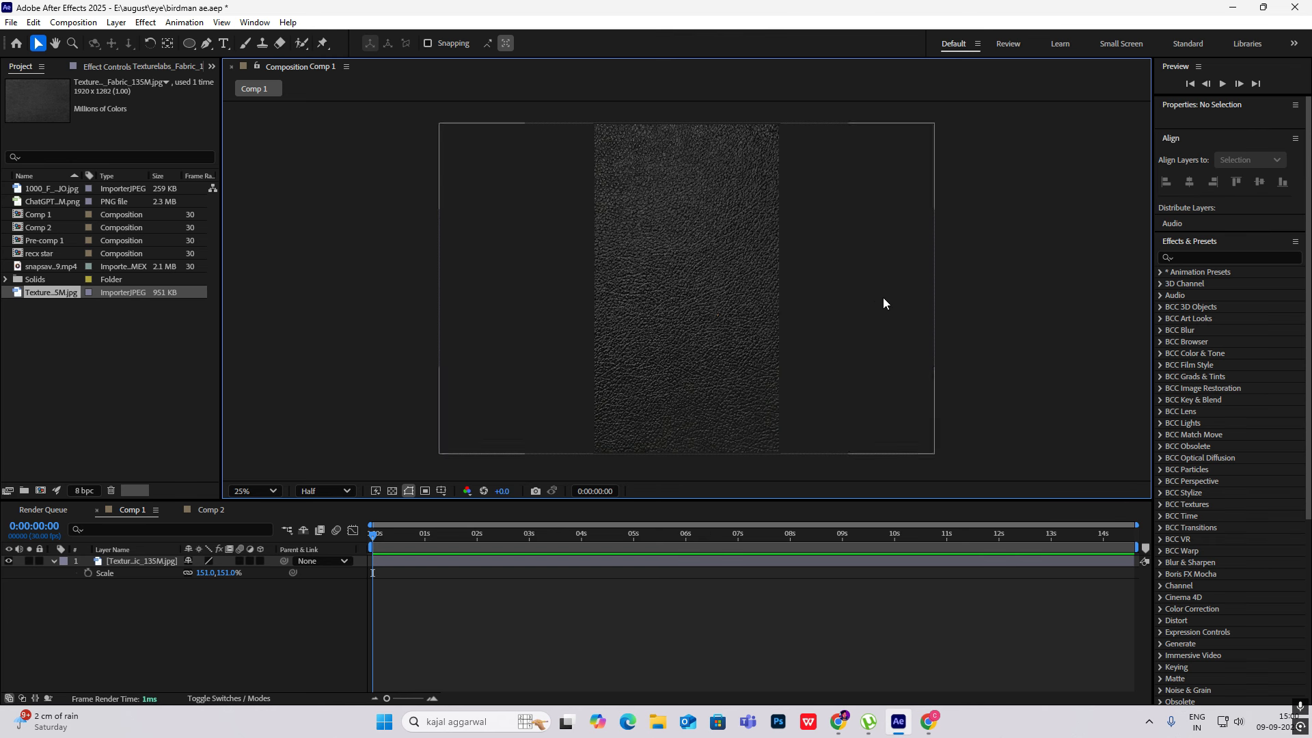
Apply the Tint effect to the fabric texture and set Map White To to a near-black colour.
{"action": "left_click", "coordinate": [1168, 258]}
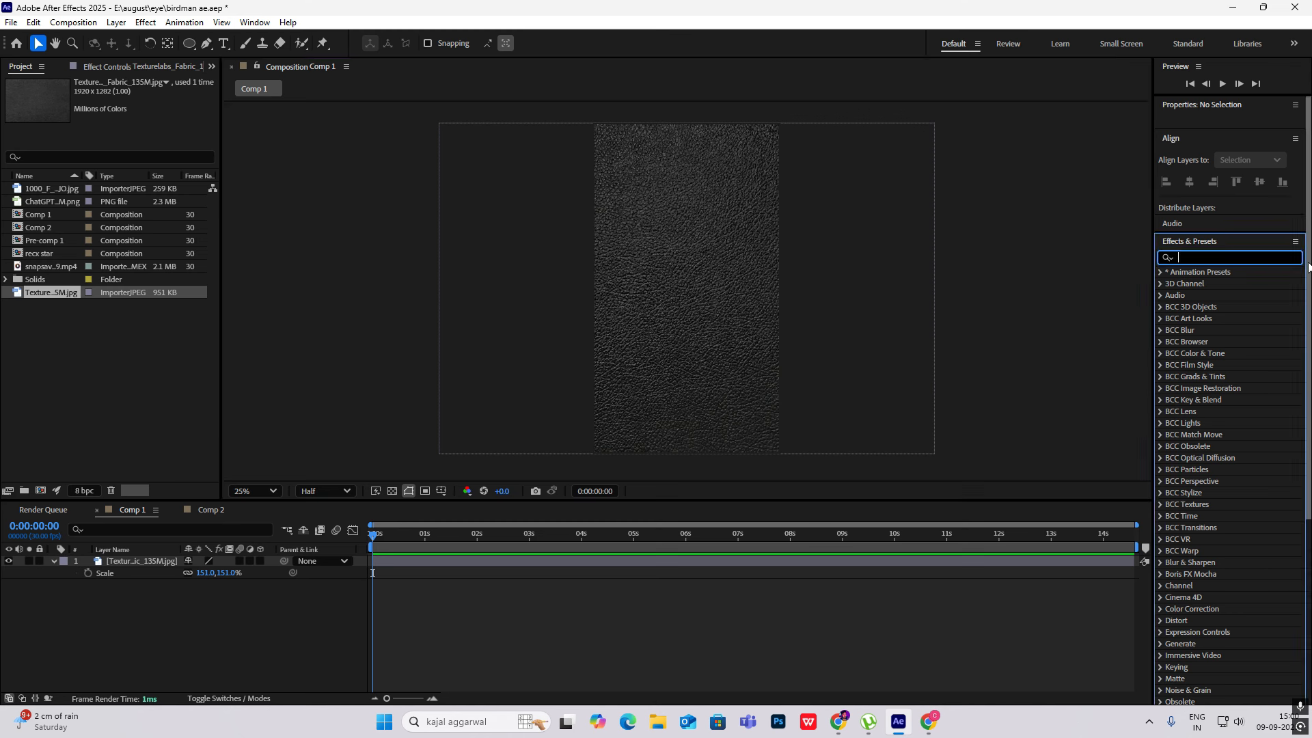
{"action": "type", "text": "ti"}
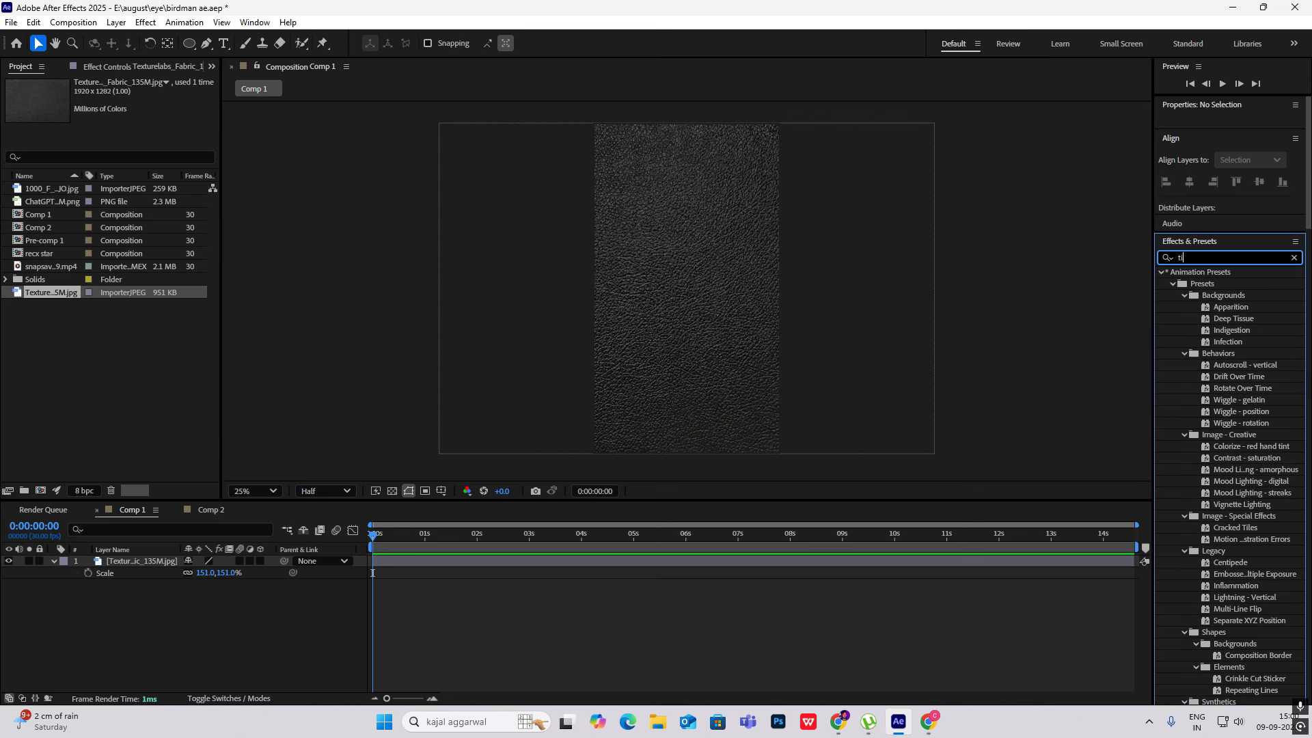
{"action": "type", "text": "nt"}
{"action": "left_click_drag", "start_coordinate": [1210, 365], "coordinate": [742, 325]}
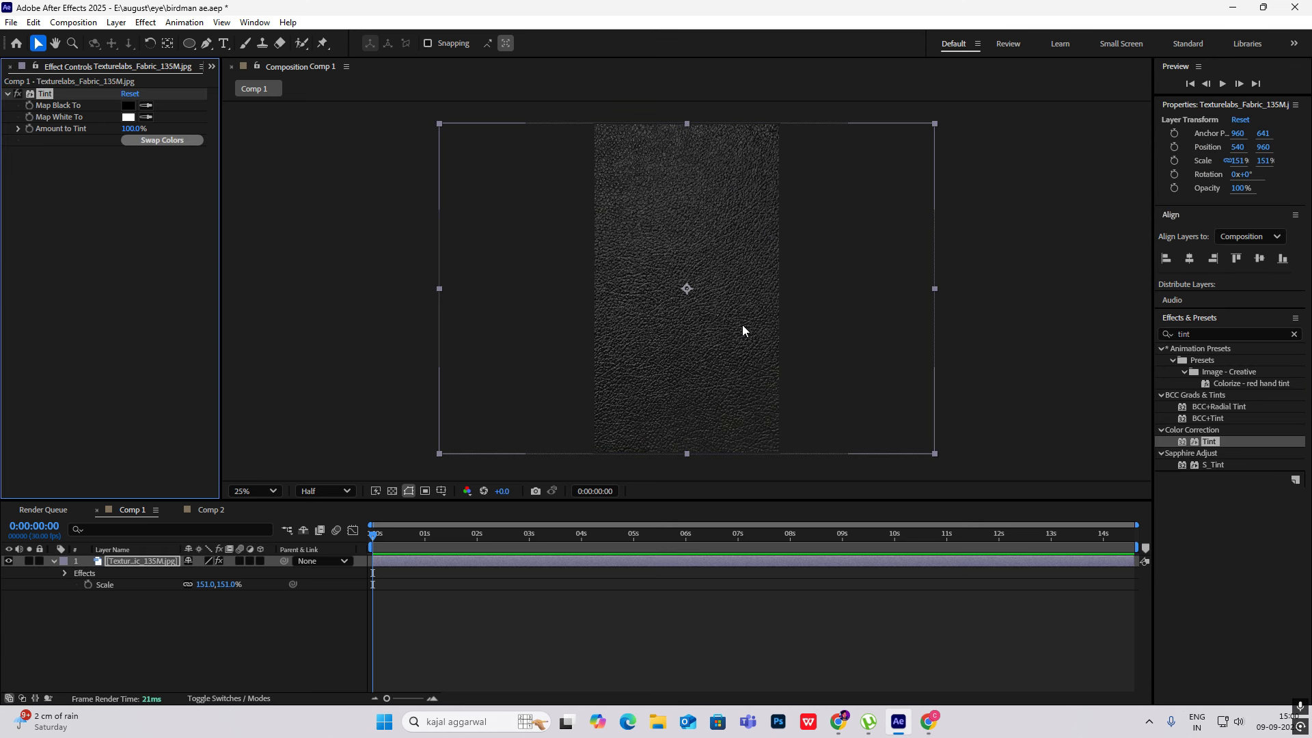
{"action": "left_click", "coordinate": [130, 117]}
{"action": "left_click_drag", "start_coordinate": [507, 366], "coordinate": [499, 418]}
{"action": "left_click", "coordinate": [792, 277]}
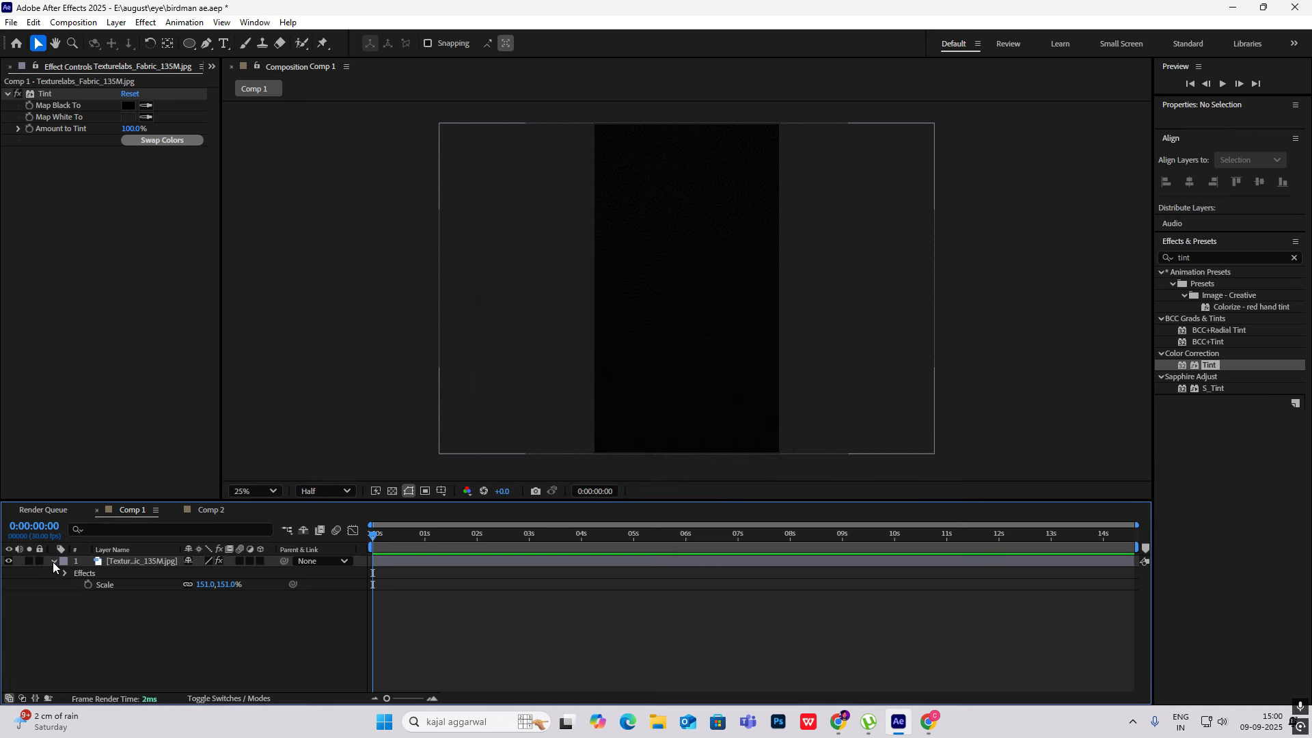
Find the Gradient Ramp effect and apply it to the fabric texture layer.
{"action": "left_click", "coordinate": [52, 562]}
{"action": "left_click_drag", "start_coordinate": [1218, 258], "coordinate": [1168, 258]}
{"action": "type", "text": "g"}
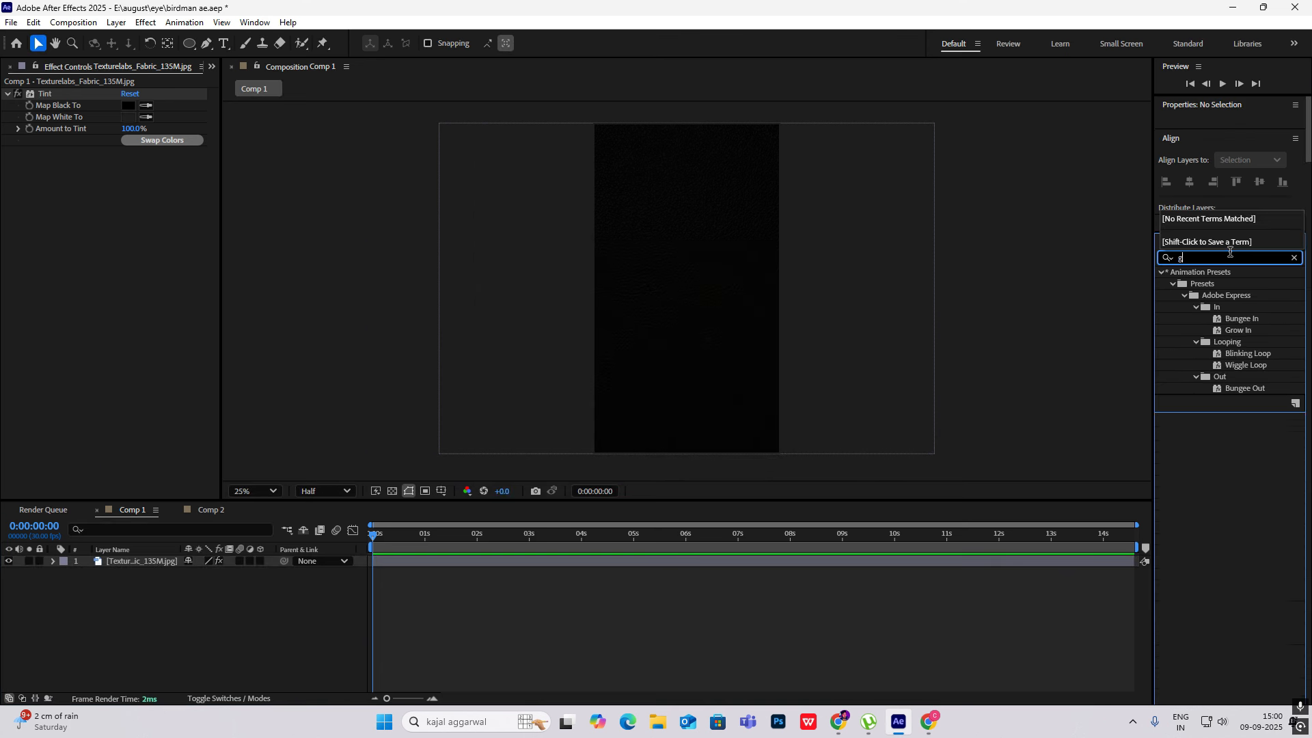
{"action": "type", "text": "radient"}
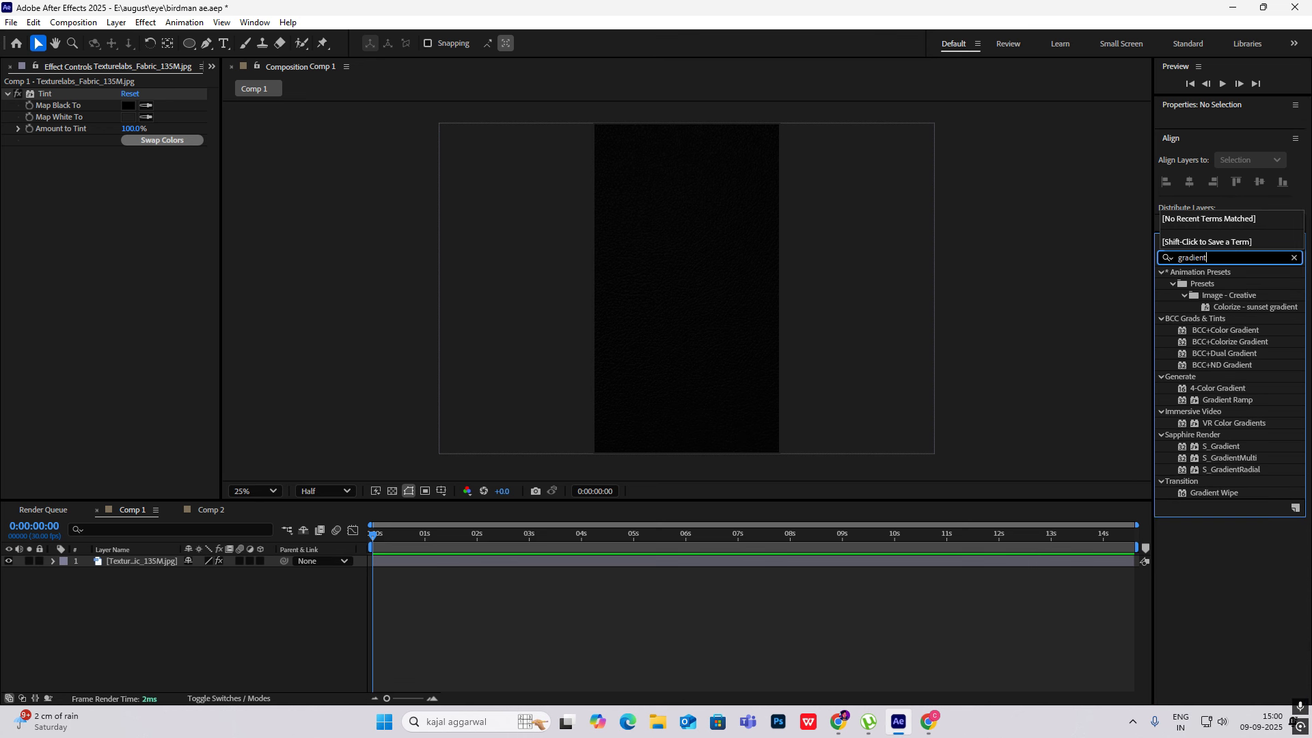
{"action": "type", "text": " ramp"}
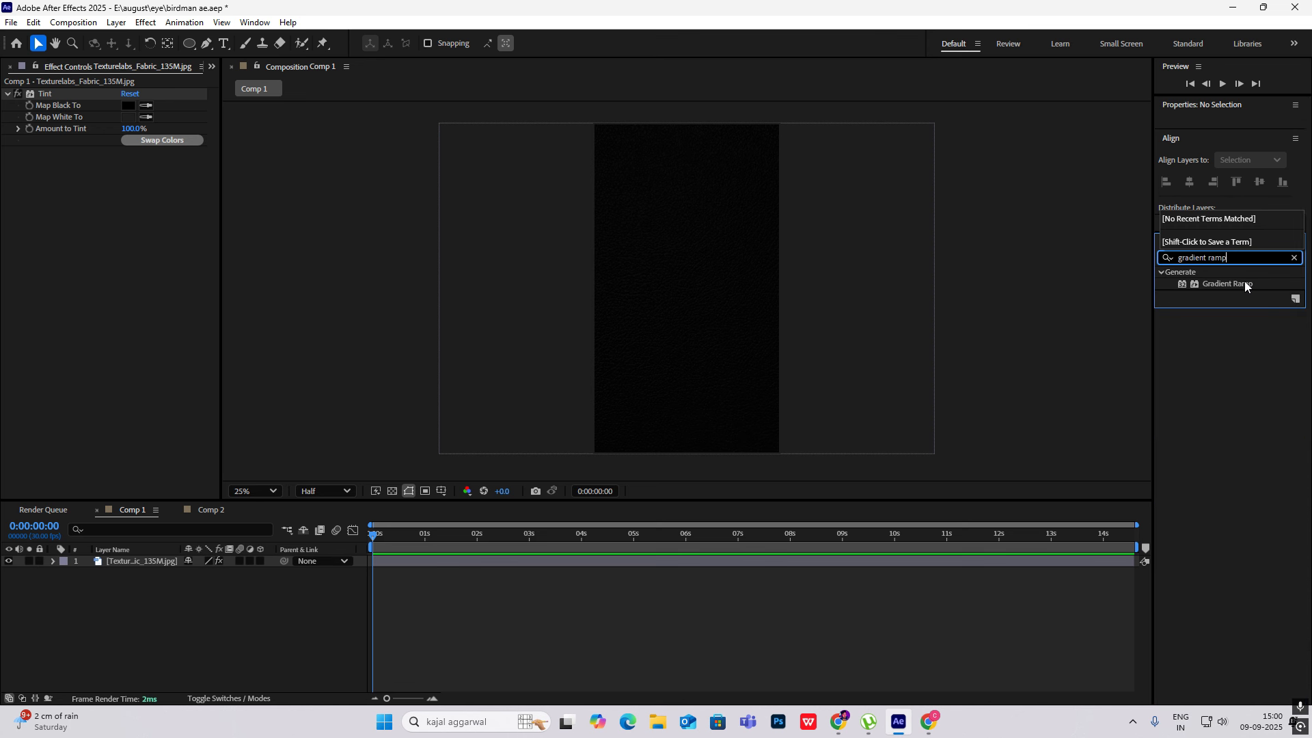
{"action": "left_click_drag", "start_coordinate": [1245, 284], "coordinate": [752, 321]}
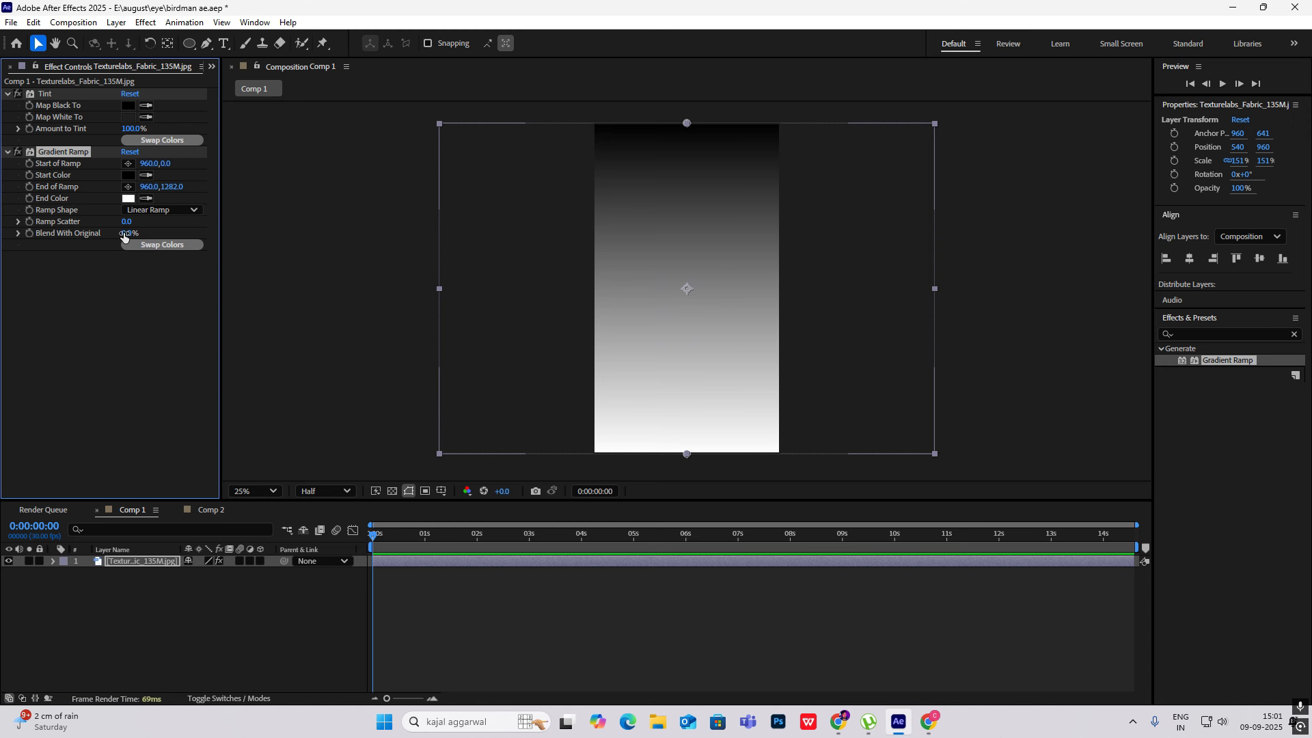
Set the Gradient Ramp's Blend With Original to 100% and its shape to Radial Ramp.
{"action": "left_click_drag", "start_coordinate": [124, 233], "coordinate": [156, 234]}
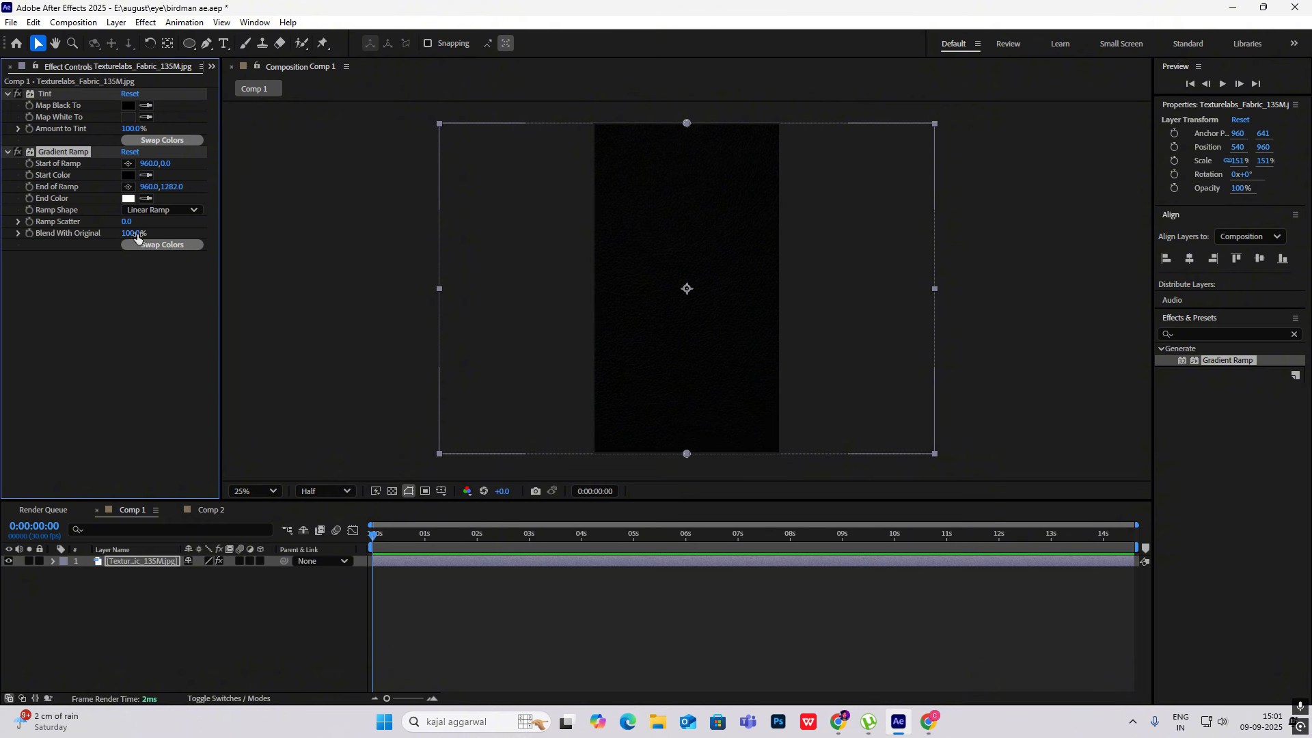
{"action": "left_click", "coordinate": [161, 210]}
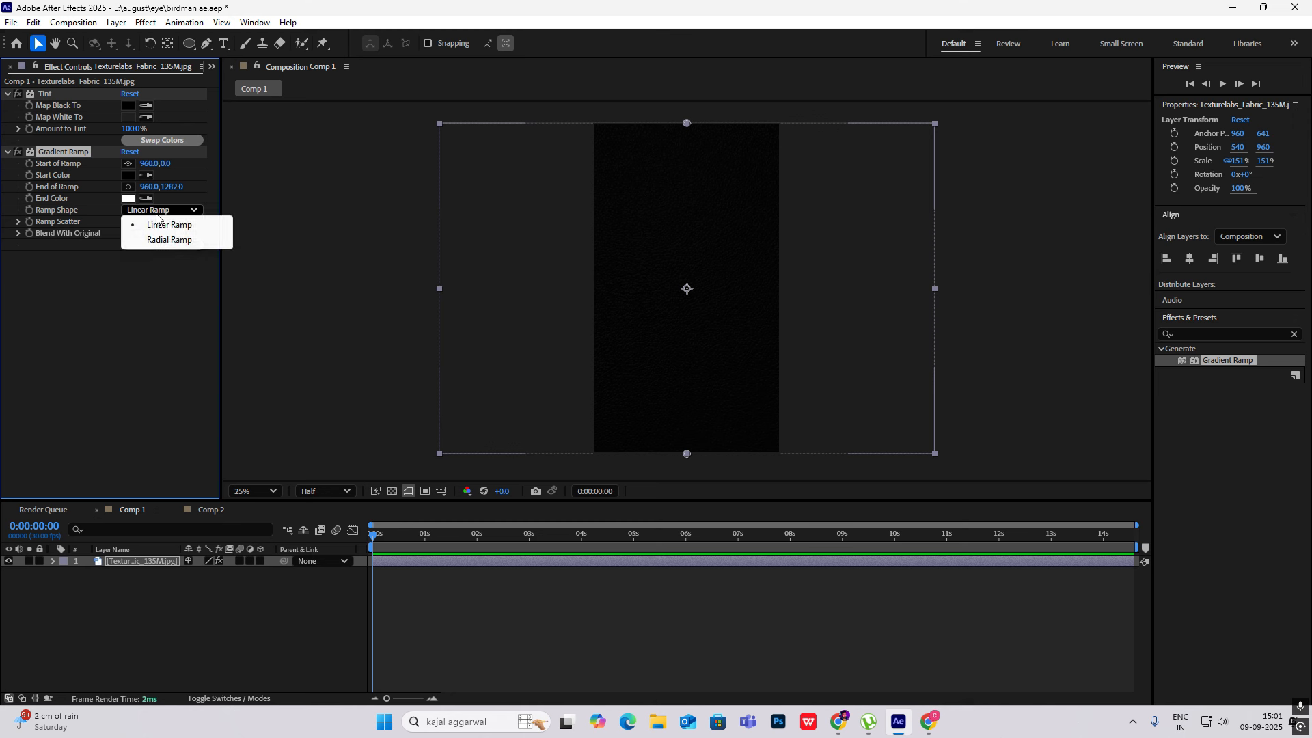
{"action": "left_click", "coordinate": [163, 242]}
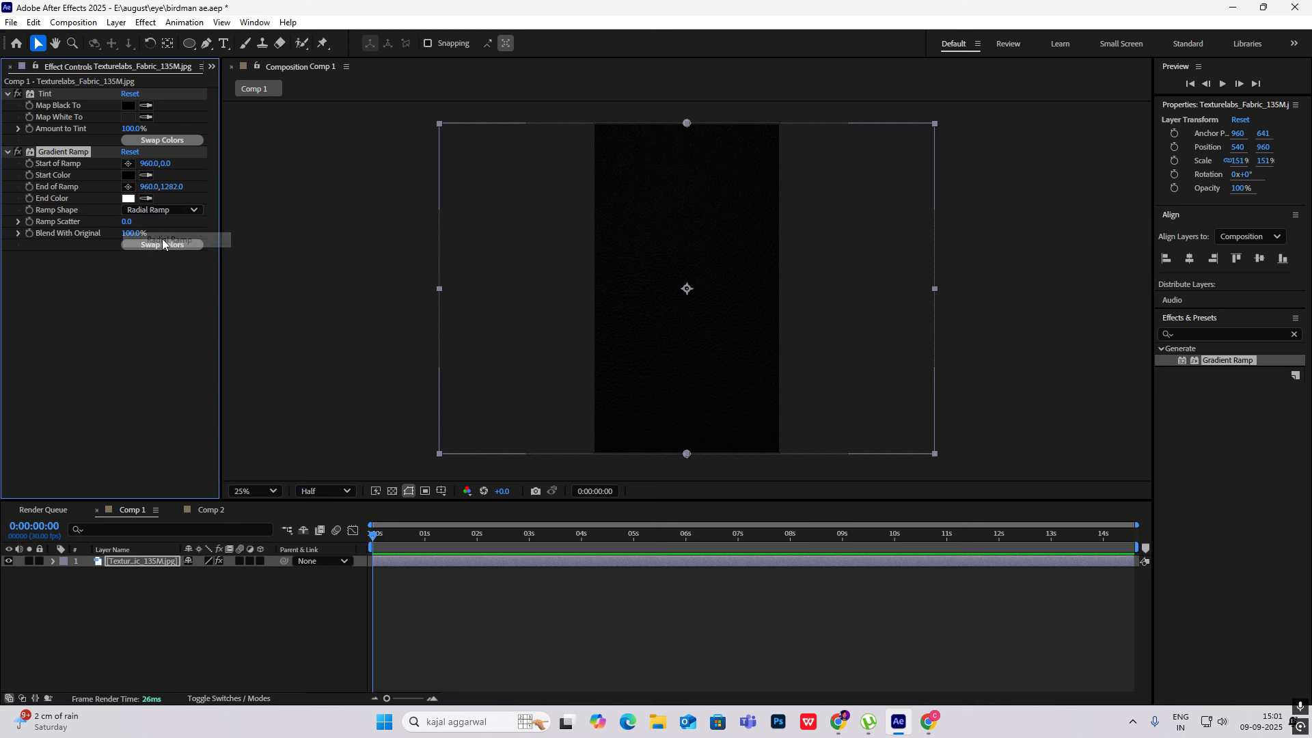
Set the Gradient Ramp's start colour to white and its end colour to black (000000).
{"action": "left_click", "coordinate": [129, 175]}
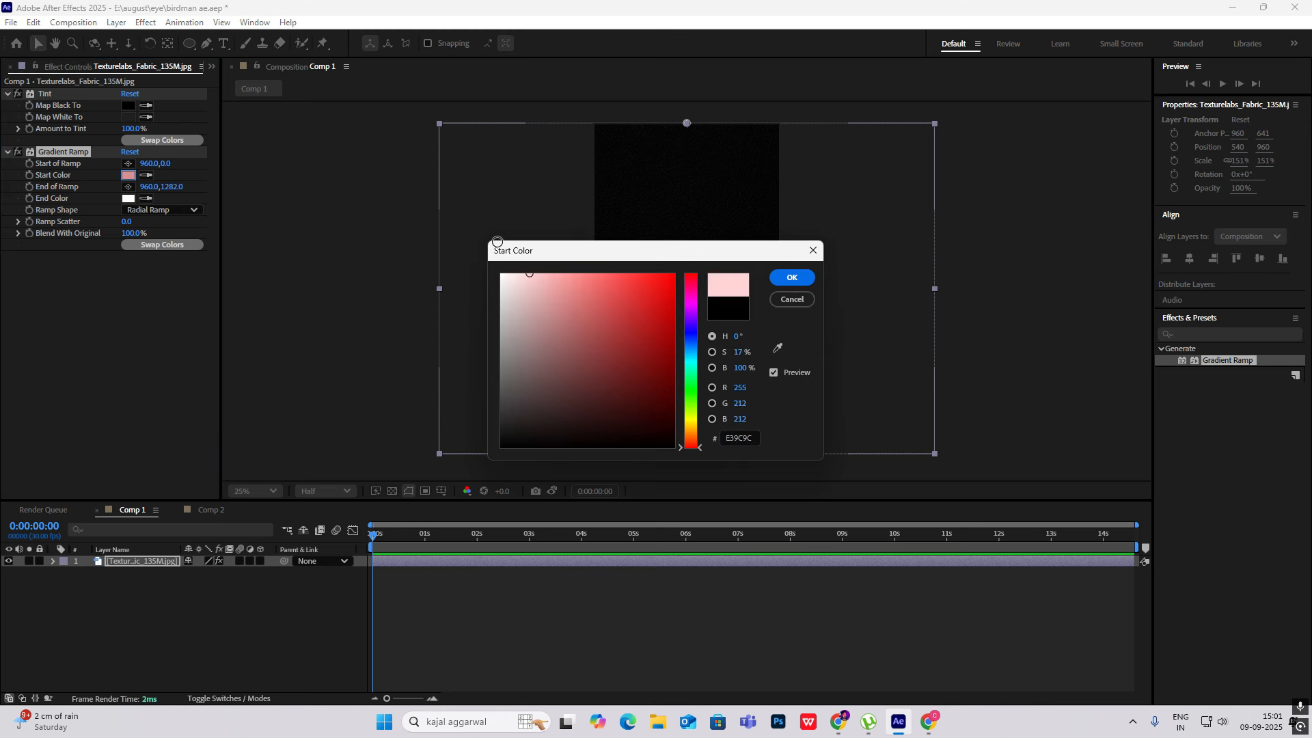
{"action": "left_click", "coordinate": [786, 278]}
{"action": "left_click", "coordinate": [129, 198]}
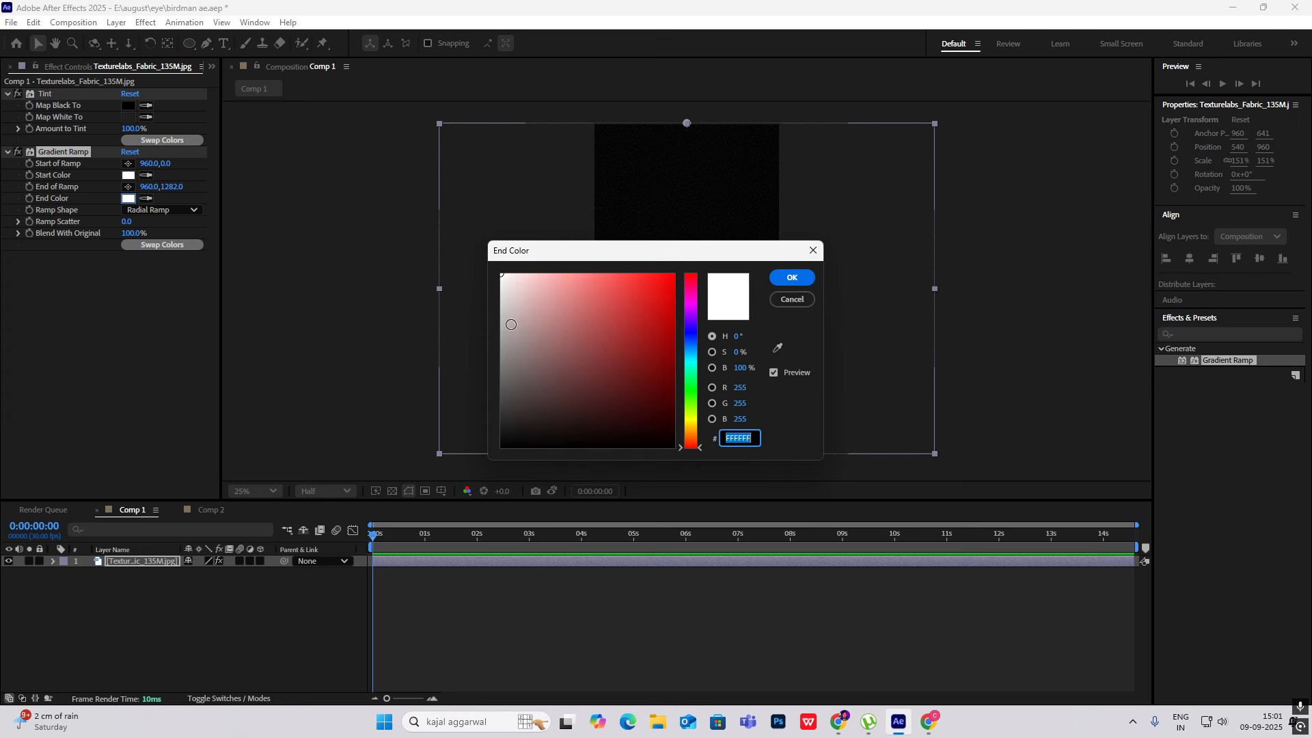
{"action": "type", "text": "000000"}
{"action": "left_click", "coordinate": [807, 281]}
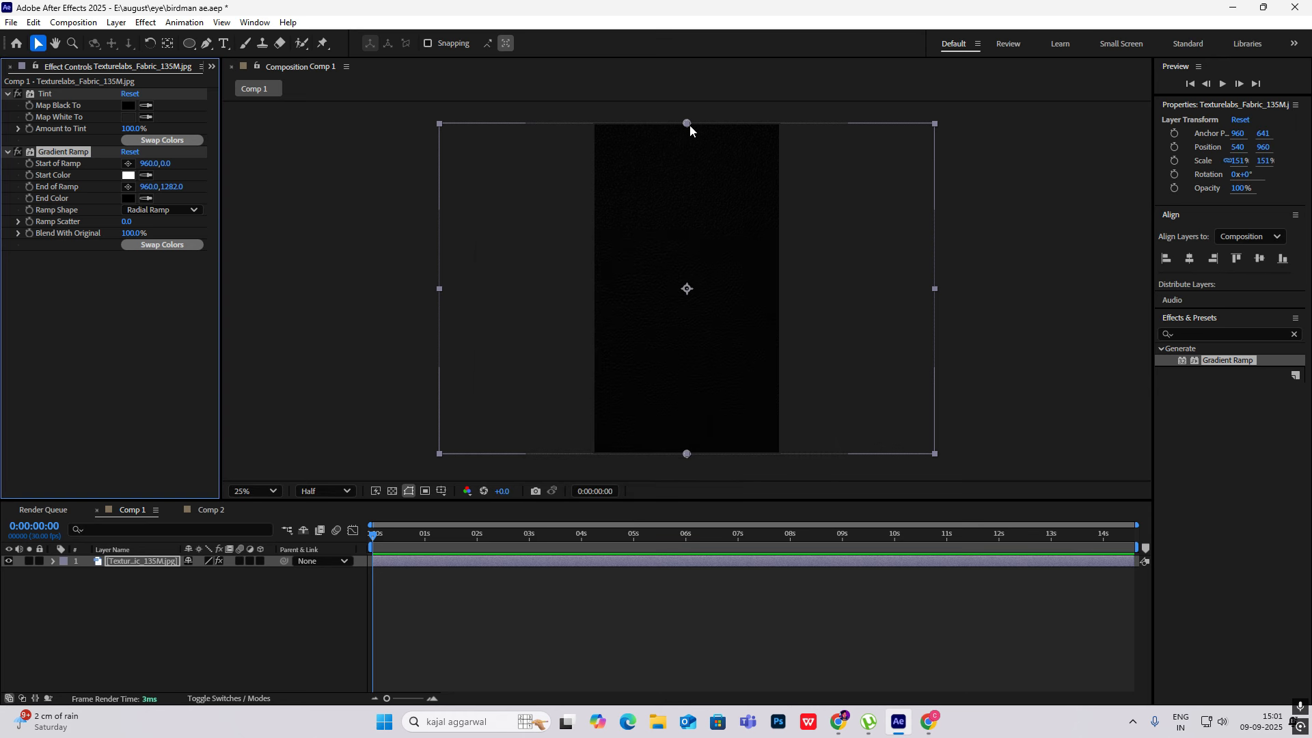
Position the ramp's start at about 955, 646 and end at about 1095, 1004, and set Blend With Original to 72%.
{"action": "left_click_drag", "start_coordinate": [690, 125], "coordinate": [688, 193]}
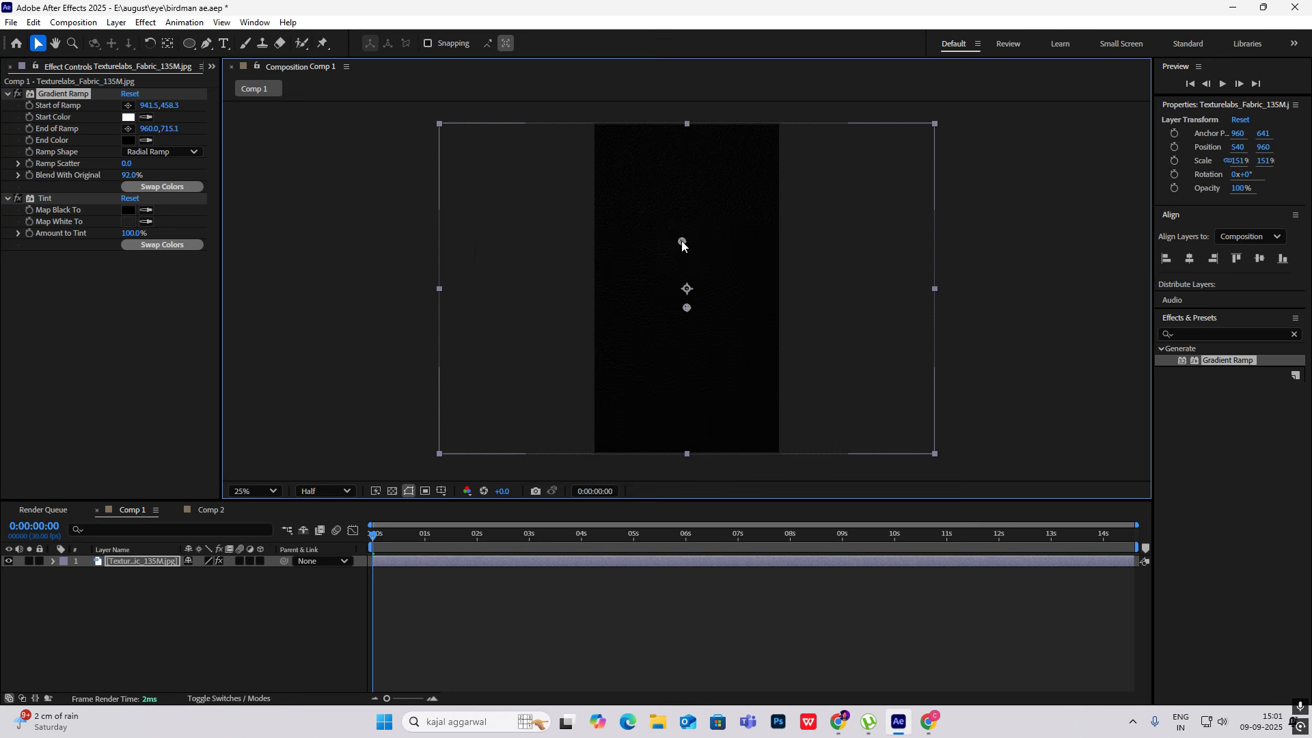
{"action": "left_click_drag", "start_coordinate": [682, 246], "coordinate": [686, 290]}
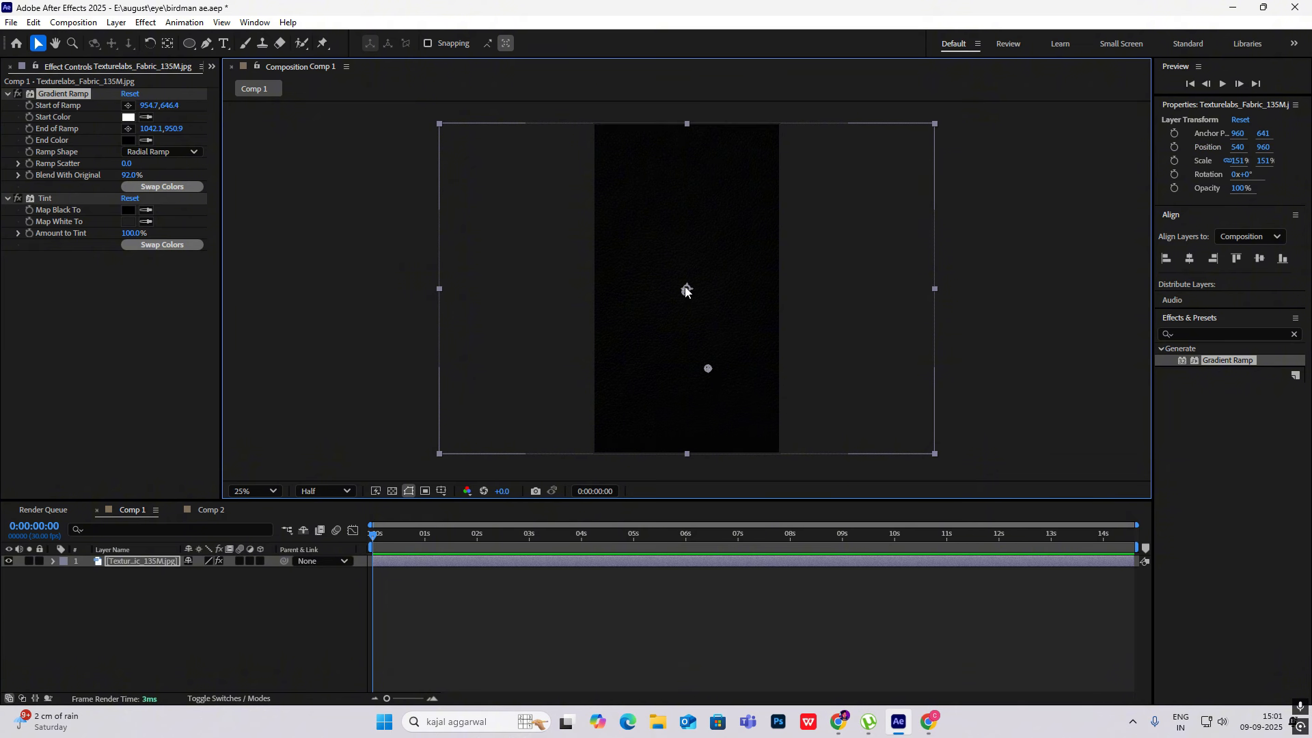
{"action": "left_click_drag", "start_coordinate": [687, 288], "coordinate": [686, 287]}
{"action": "left_click_drag", "start_coordinate": [707, 375], "coordinate": [721, 388]}
{"action": "mouse_move", "coordinate": [136, 176]}
{"action": "left_mouse_down"}
{"action": "mouse_move", "coordinate": [117, 177]}
{"action": "mouse_move", "coordinate": [131, 183]}
{"action": "left_mouse_up"}
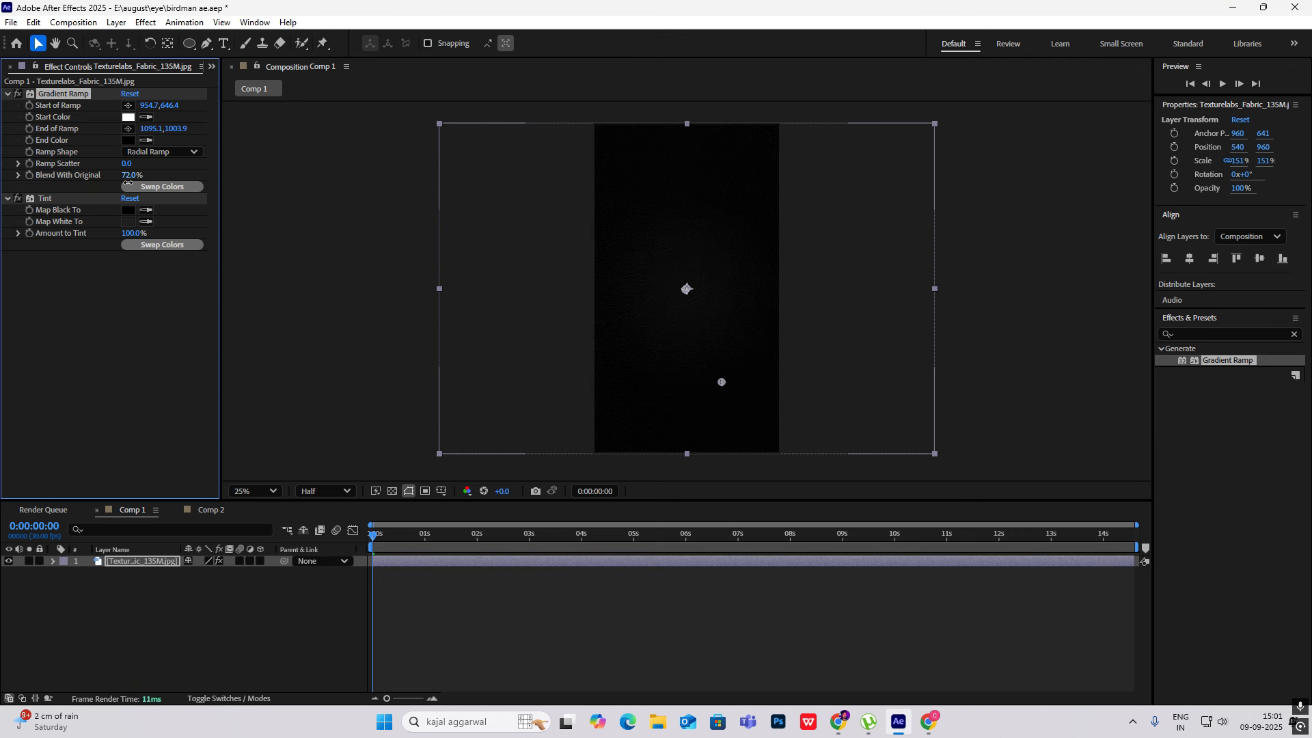
{"action": "left_click", "coordinate": [1011, 356]}
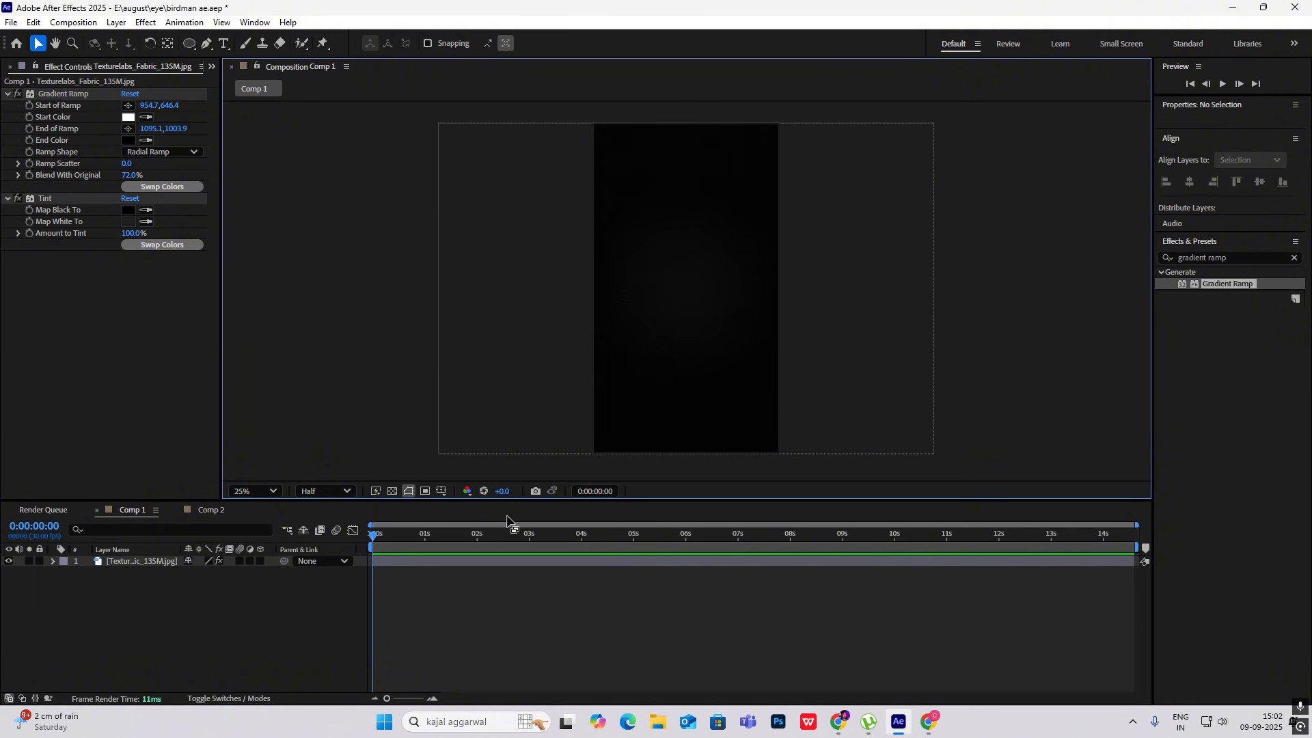
Compare the Comp 1 background with the reference video in Comp 2 at 0:00:00:17.
{"action": "left_click", "coordinate": [134, 511]}
{"action": "left_click", "coordinate": [1026, 313]}
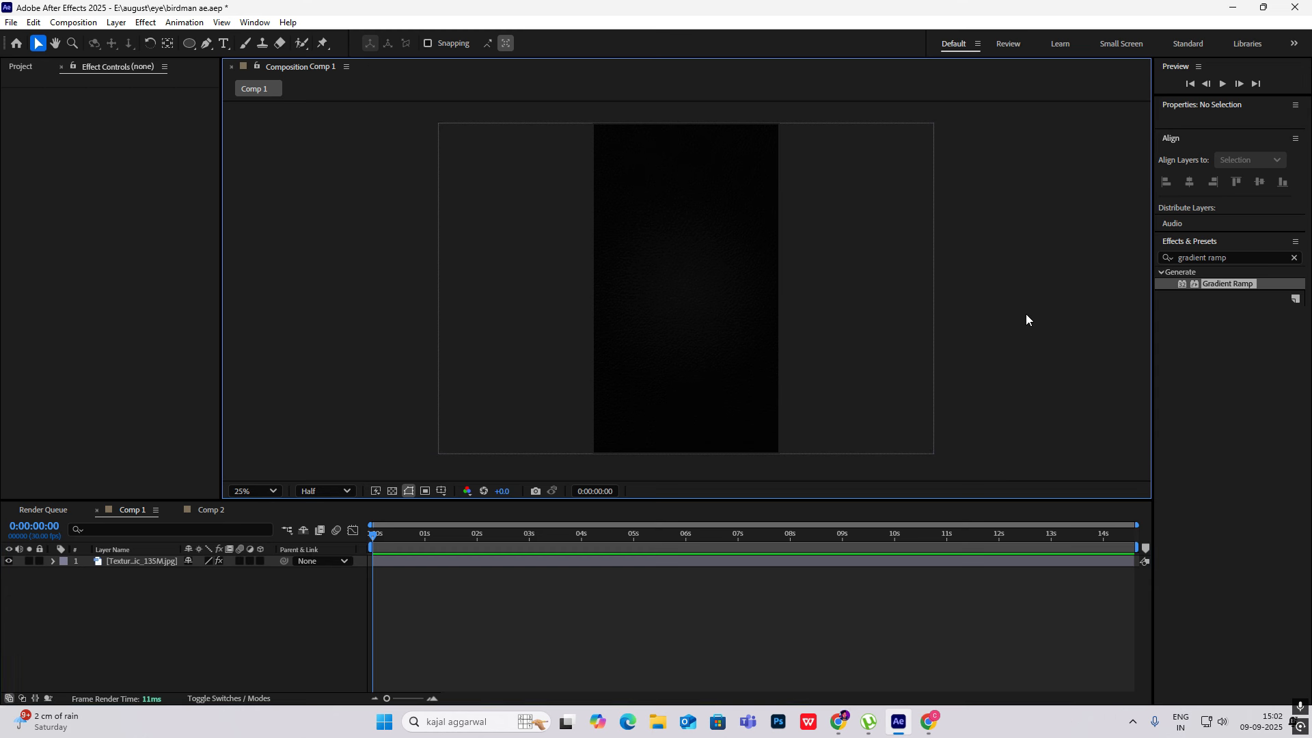
{"action": "left_click", "coordinate": [210, 511]}
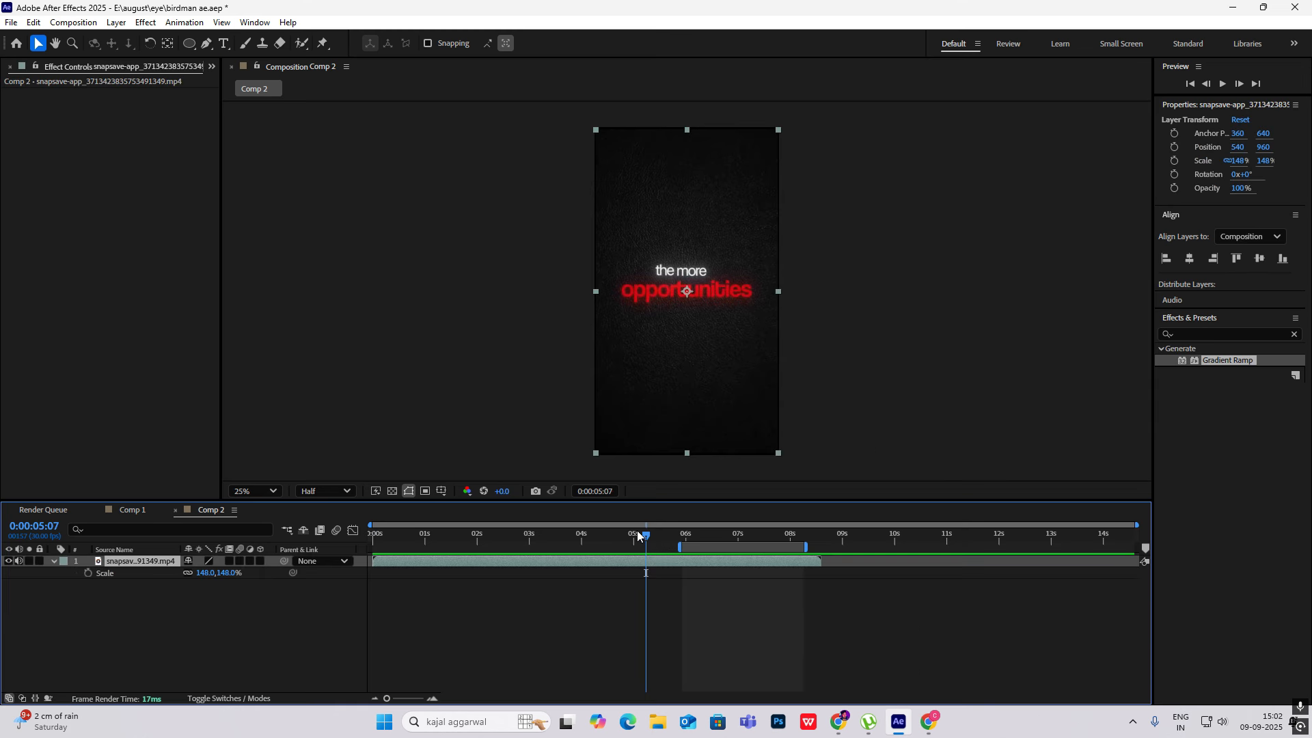
{"action": "left_click_drag", "start_coordinate": [644, 540], "coordinate": [402, 556]}
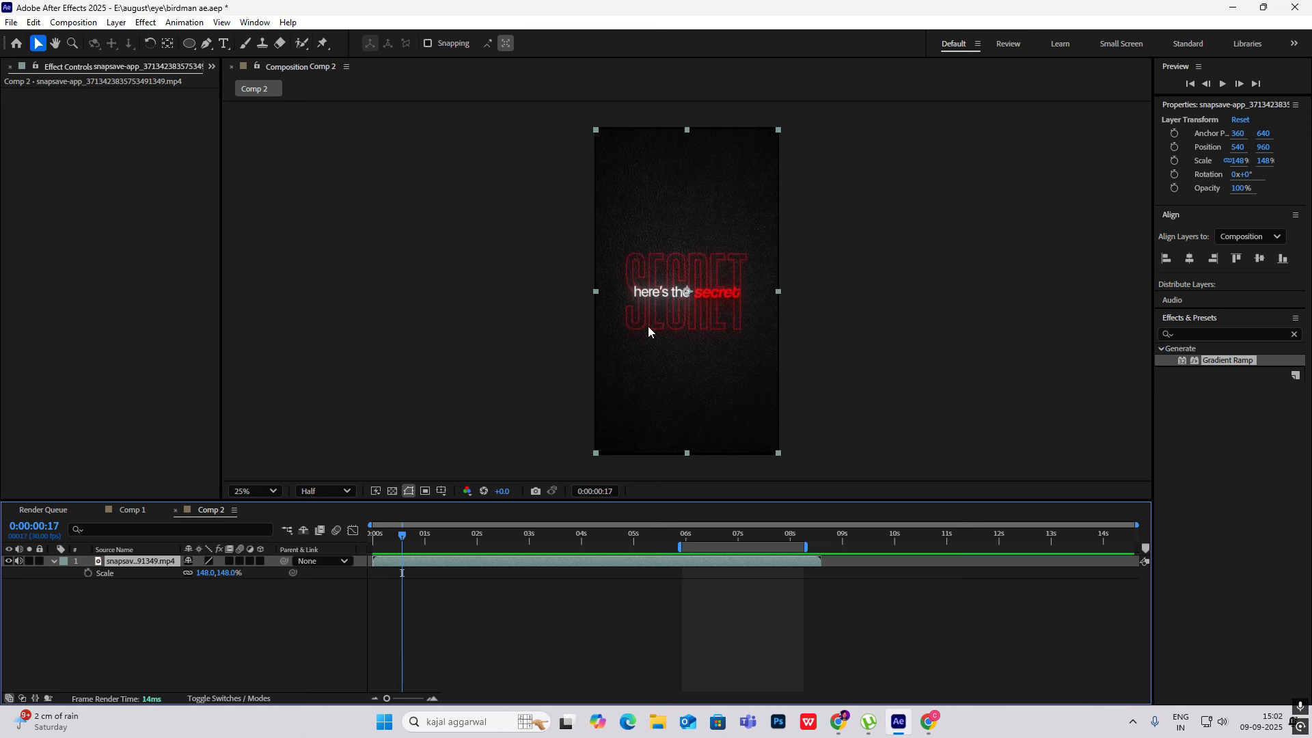
{"action": "left_click", "coordinate": [140, 510]}
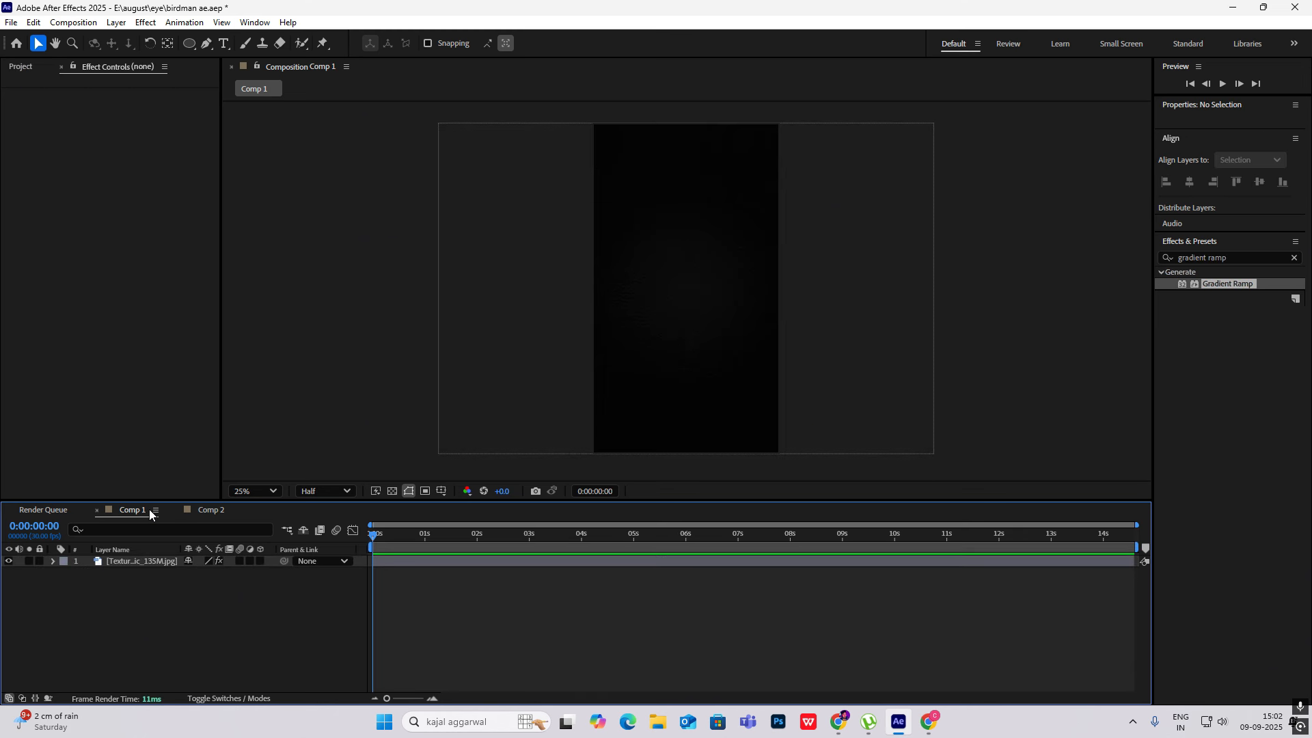
{"action": "left_click", "coordinate": [206, 510]}
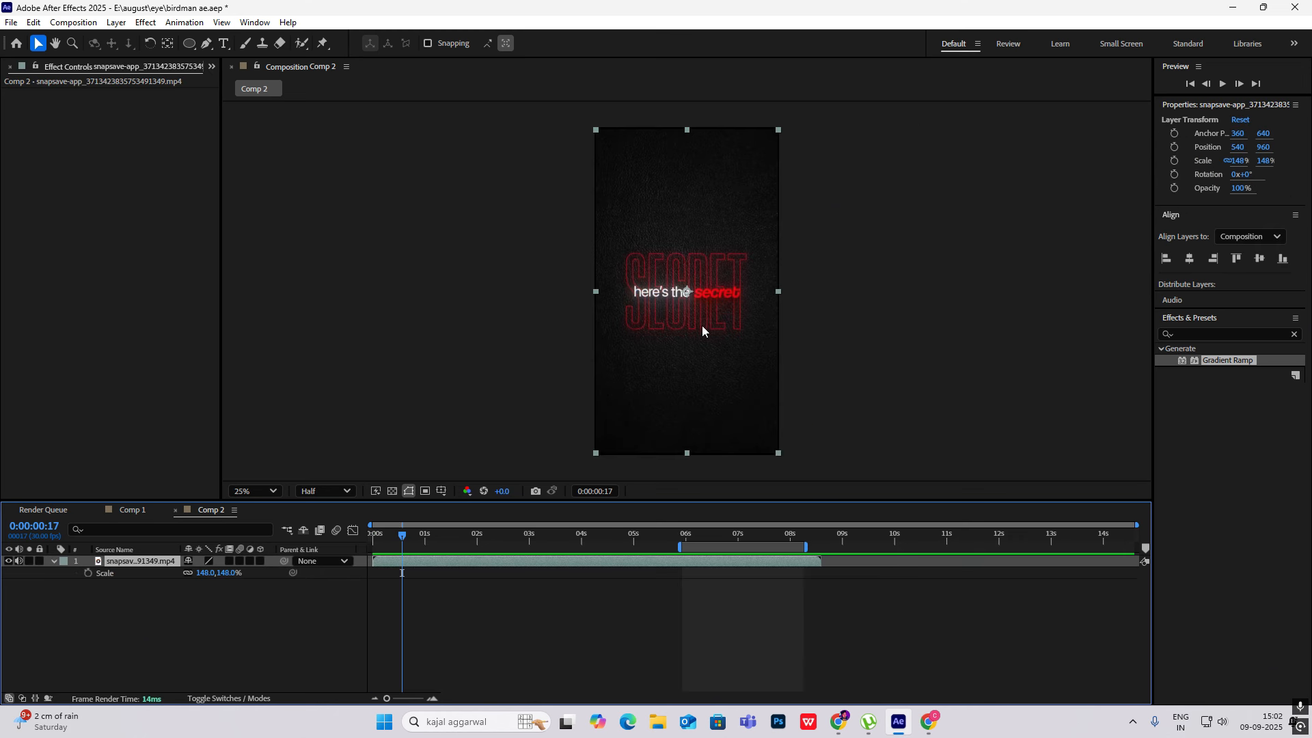
Add a red text layer reading SECRET to Comp 1 and set its font to Helvetica Bold.
{"action": "left_click", "coordinate": [137, 509]}
{"action": "right_click", "coordinate": [117, 612]}
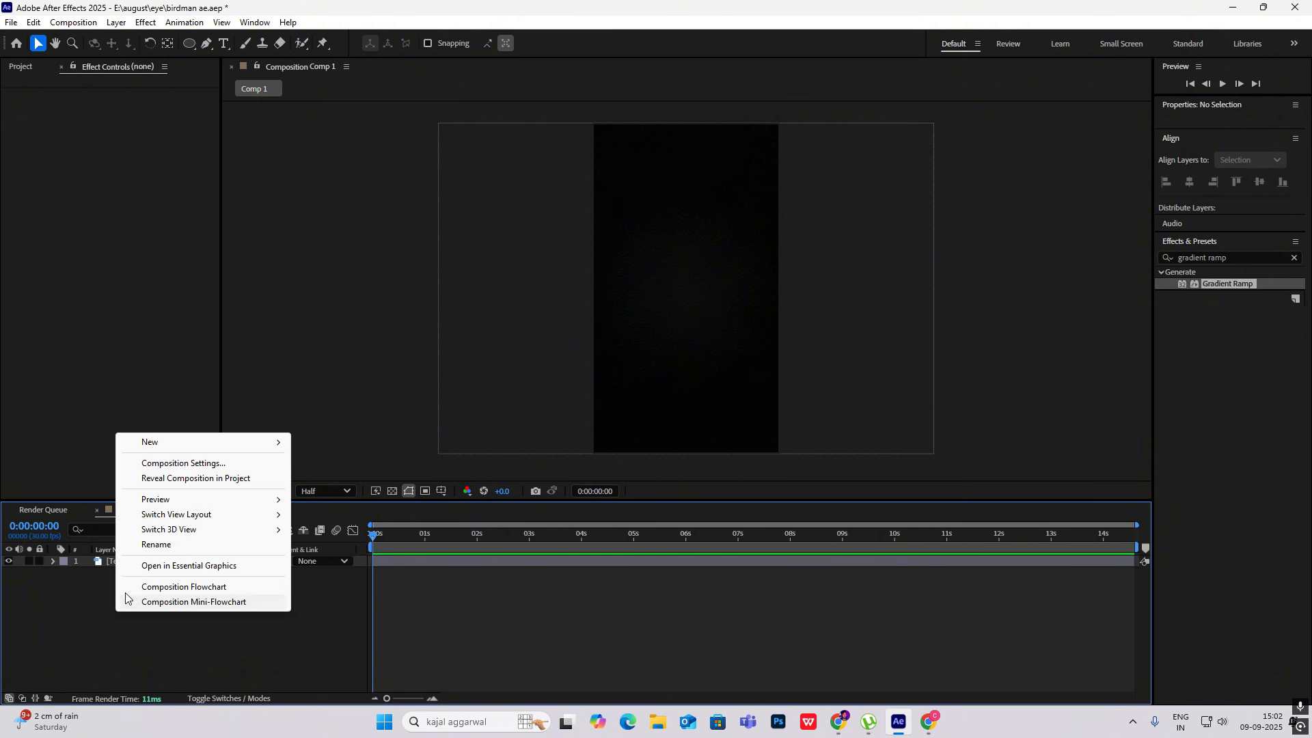
{"action": "mouse_move", "coordinate": [178, 442]}
{"action": "left_click", "coordinate": [334, 467]}
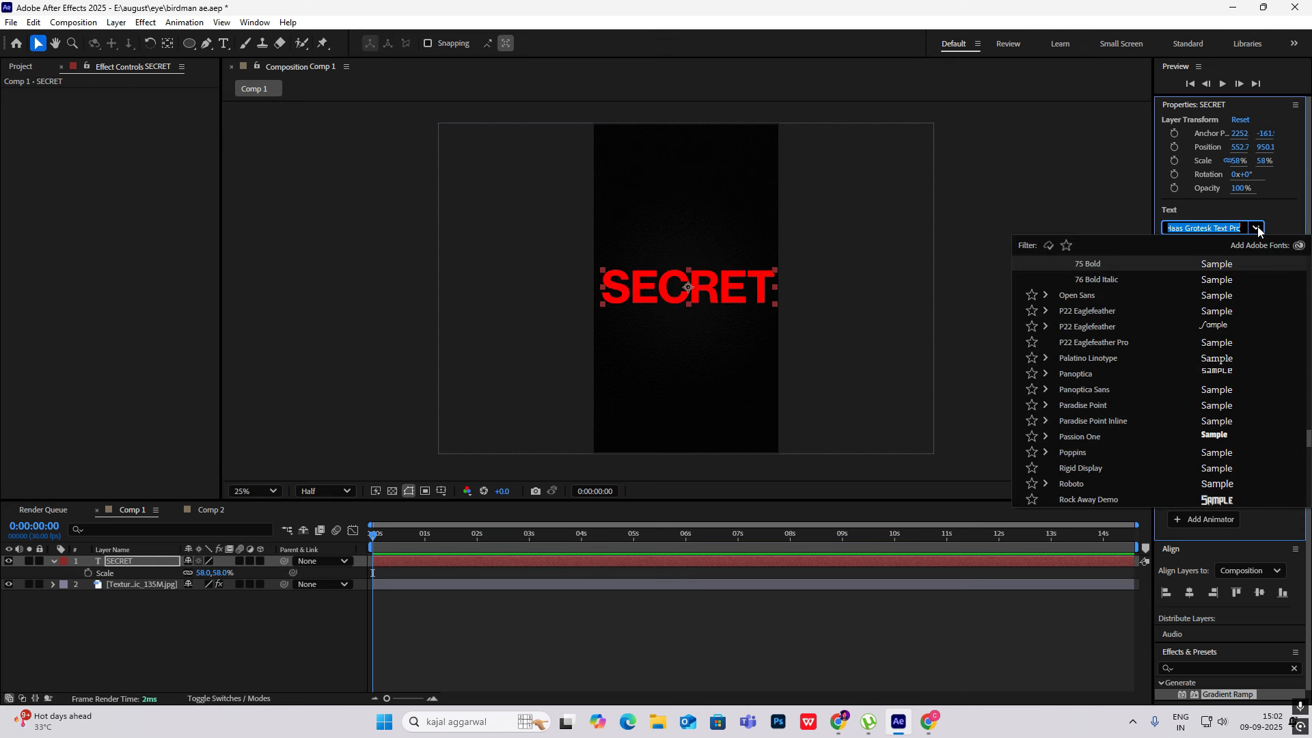
{"action": "type", "text": "helve"}
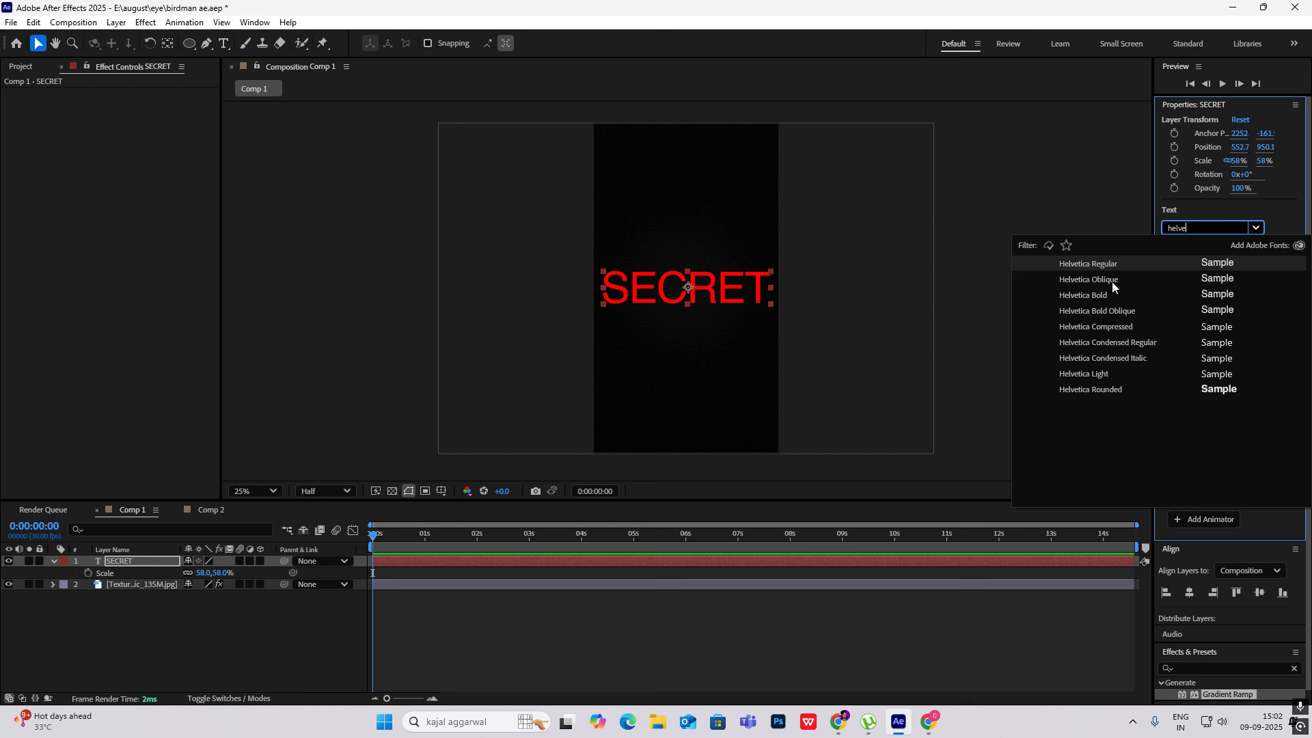
{"action": "left_click", "coordinate": [1109, 294]}
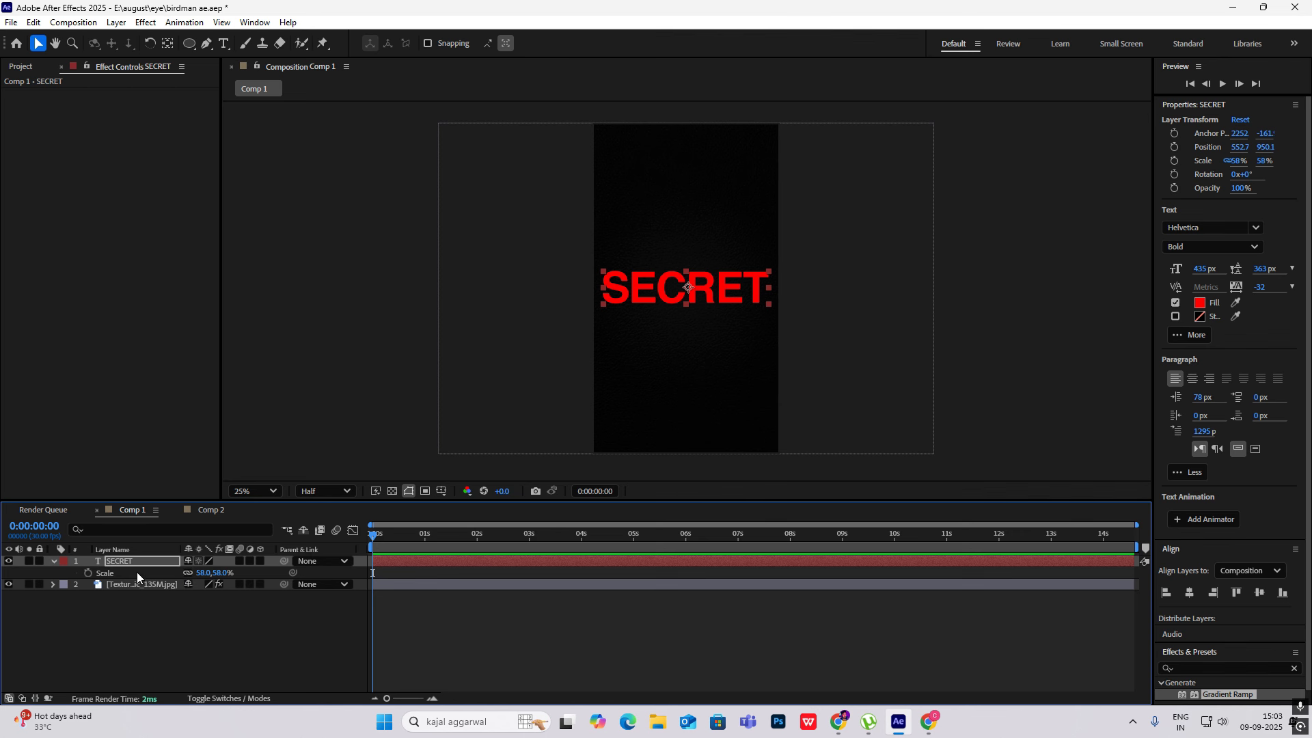
Unlink the SECRET layer's scale dimensions and set its vertical scale to 71%.
{"action": "left_click", "coordinate": [187, 574]}
{"action": "left_click_drag", "start_coordinate": [226, 572], "coordinate": [228, 572]}
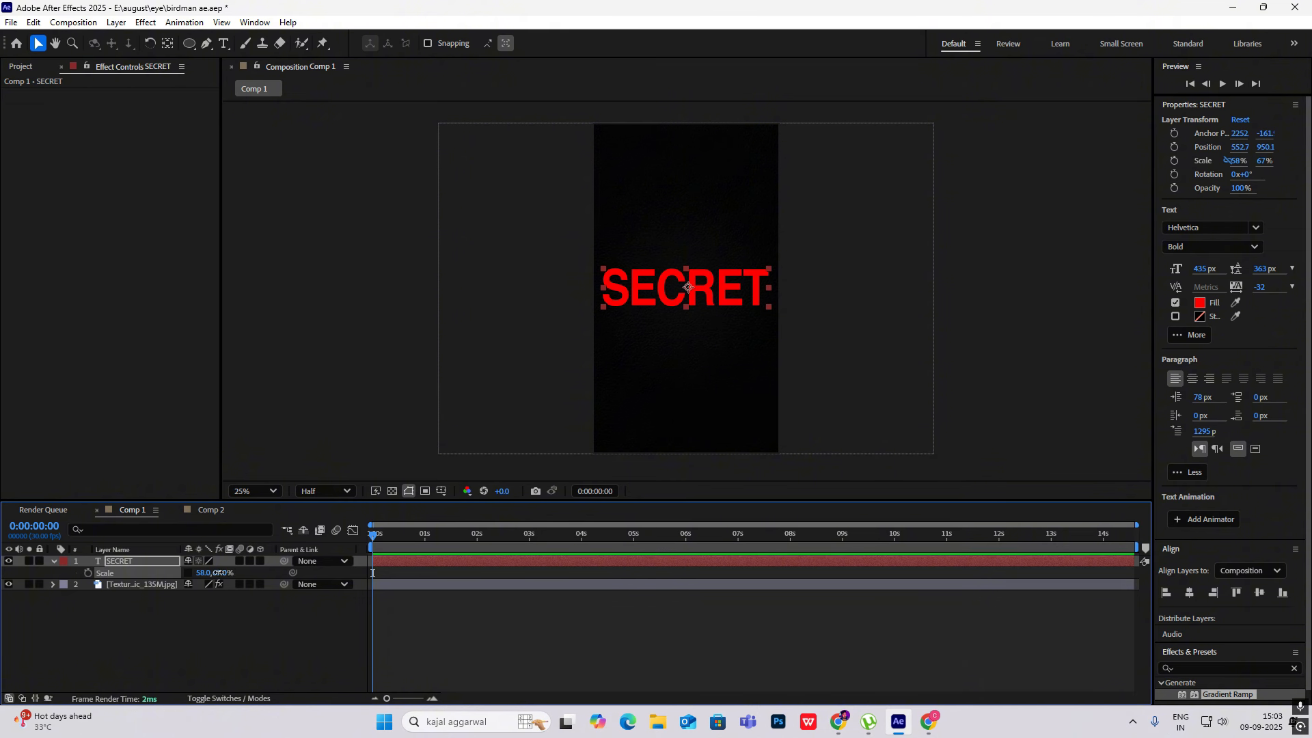
{"action": "left_click_drag", "start_coordinate": [220, 573], "coordinate": [223, 572]}
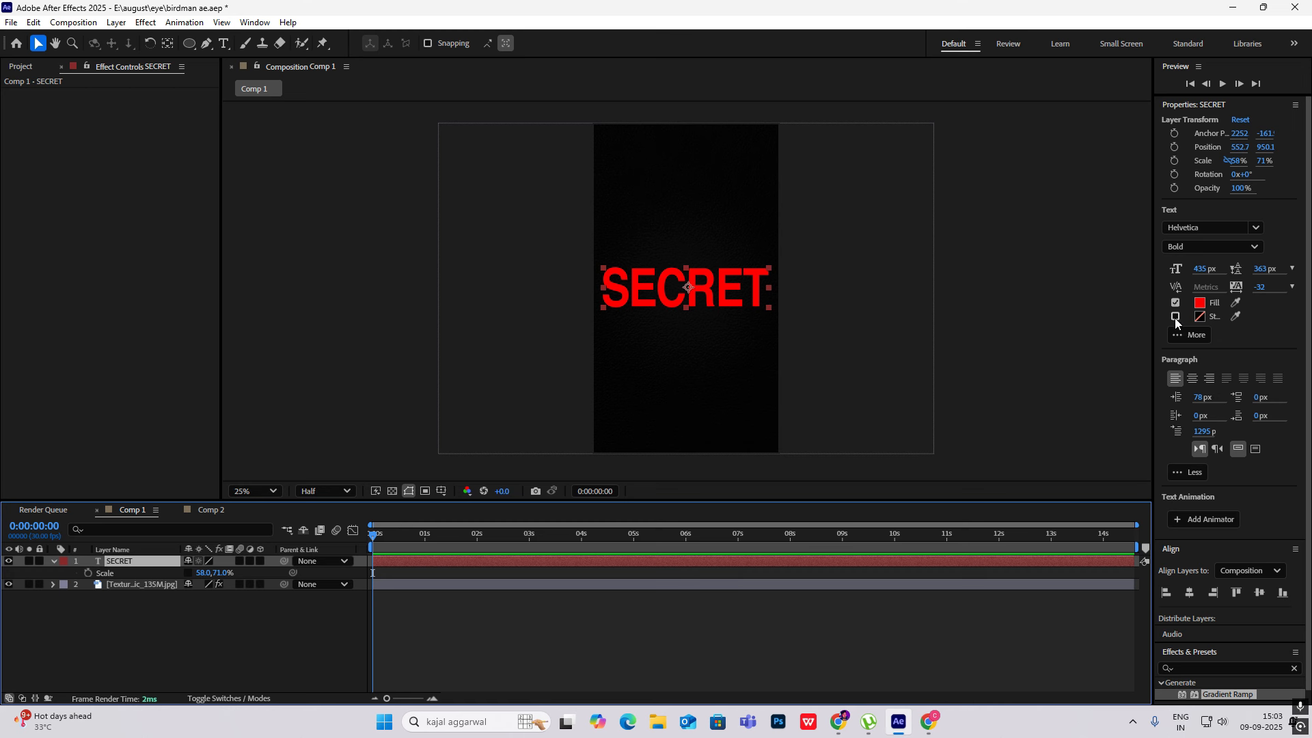
Turn the SECRET title into an outline by removing its fill and adding a red stroke.
{"action": "left_click", "coordinate": [1175, 319]}
{"action": "left_click", "coordinate": [1175, 303]}
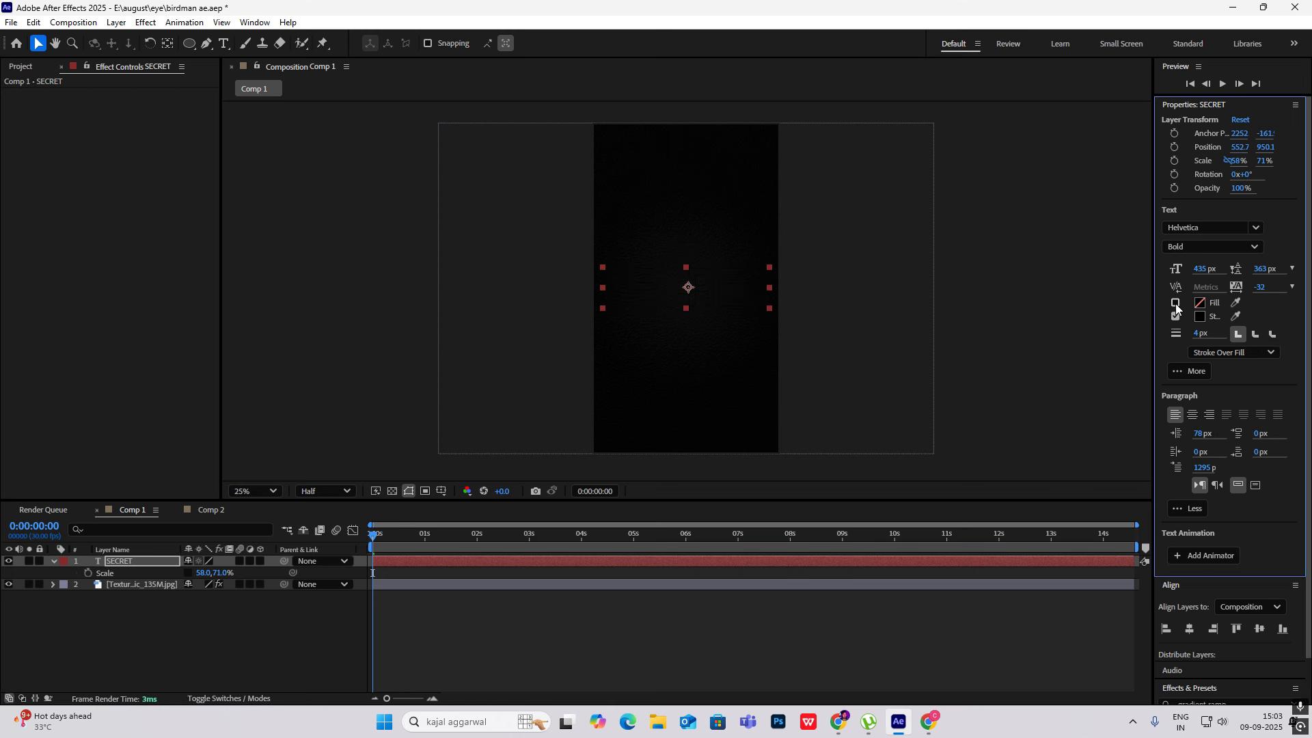
{"action": "left_click", "coordinate": [1200, 319]}
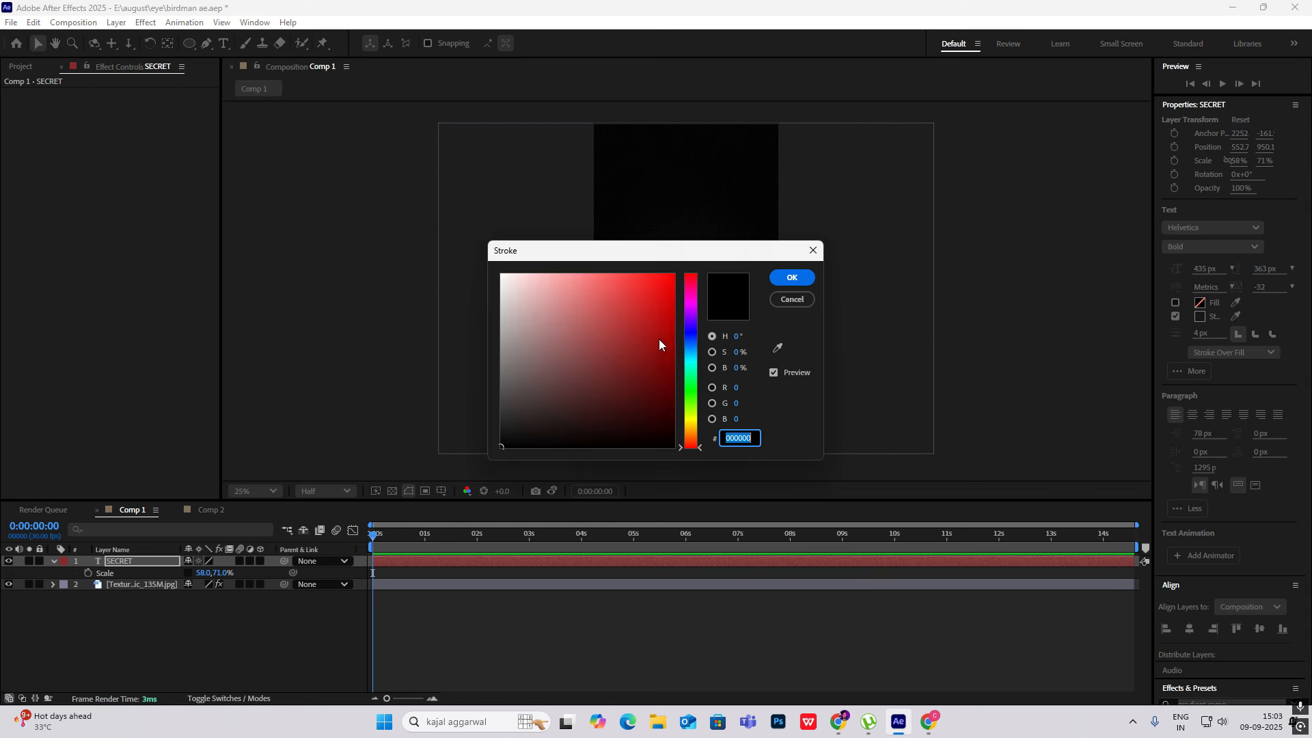
{"action": "left_click_drag", "start_coordinate": [660, 343], "coordinate": [843, 223]}
{"action": "left_click", "coordinate": [791, 279]}
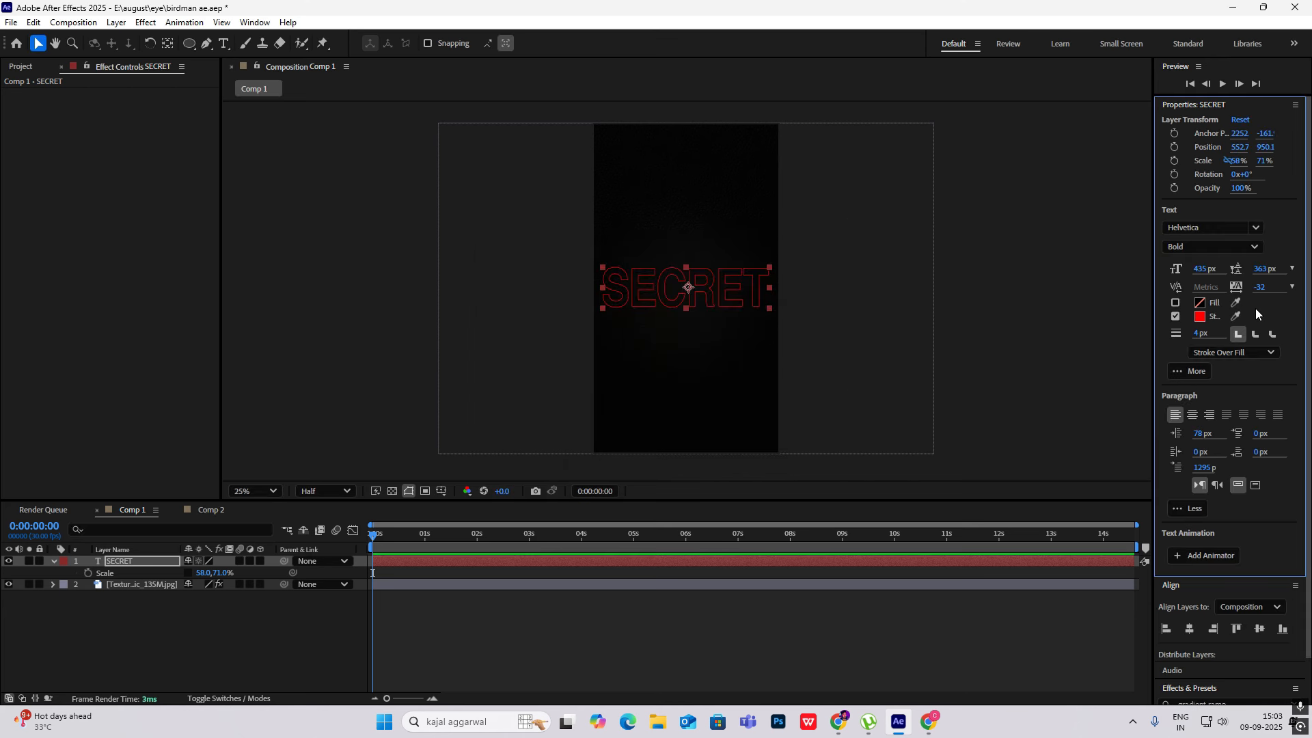
{"action": "left_click", "coordinate": [973, 342]}
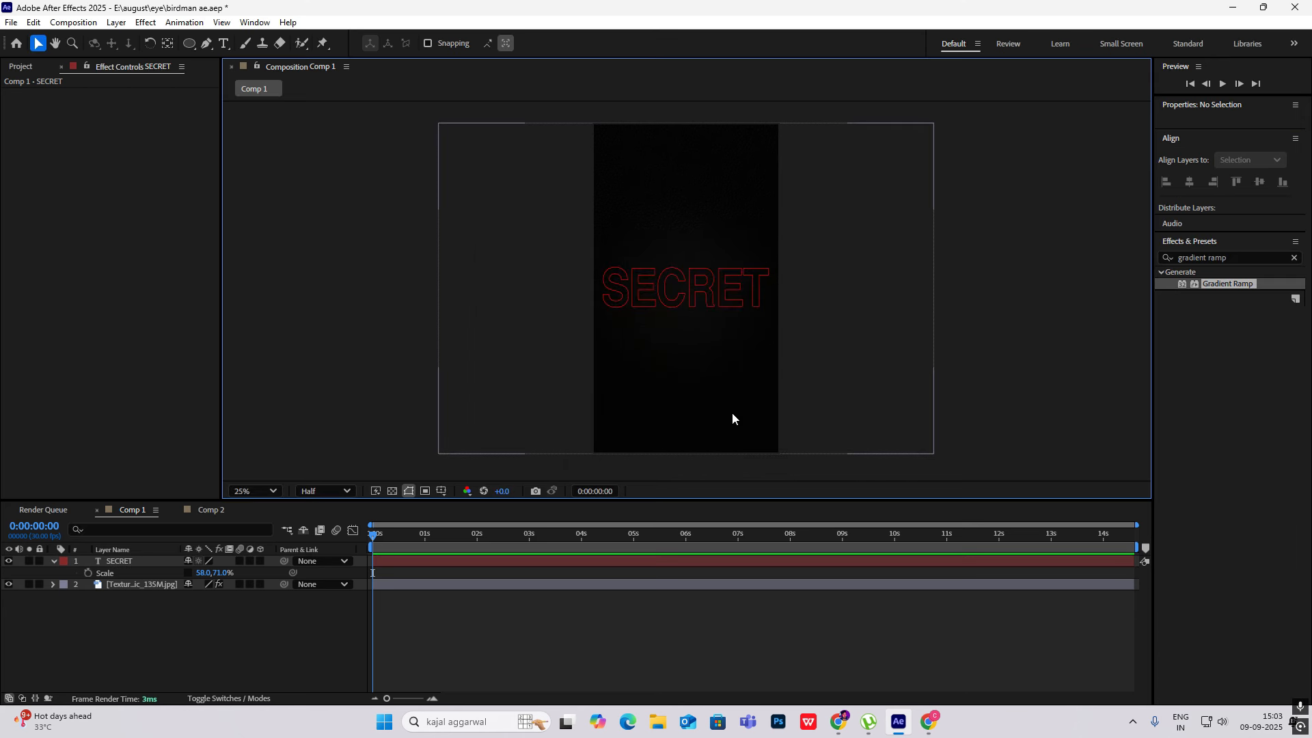
Stretch the SECRET layer's vertical scale to 119% and set its tracking to -17.
{"action": "left_click", "coordinate": [120, 561]}
{"action": "left_click_drag", "start_coordinate": [220, 574], "coordinate": [254, 573]}
{"action": "left_click_drag", "start_coordinate": [1264, 285], "coordinate": [1272, 285]}
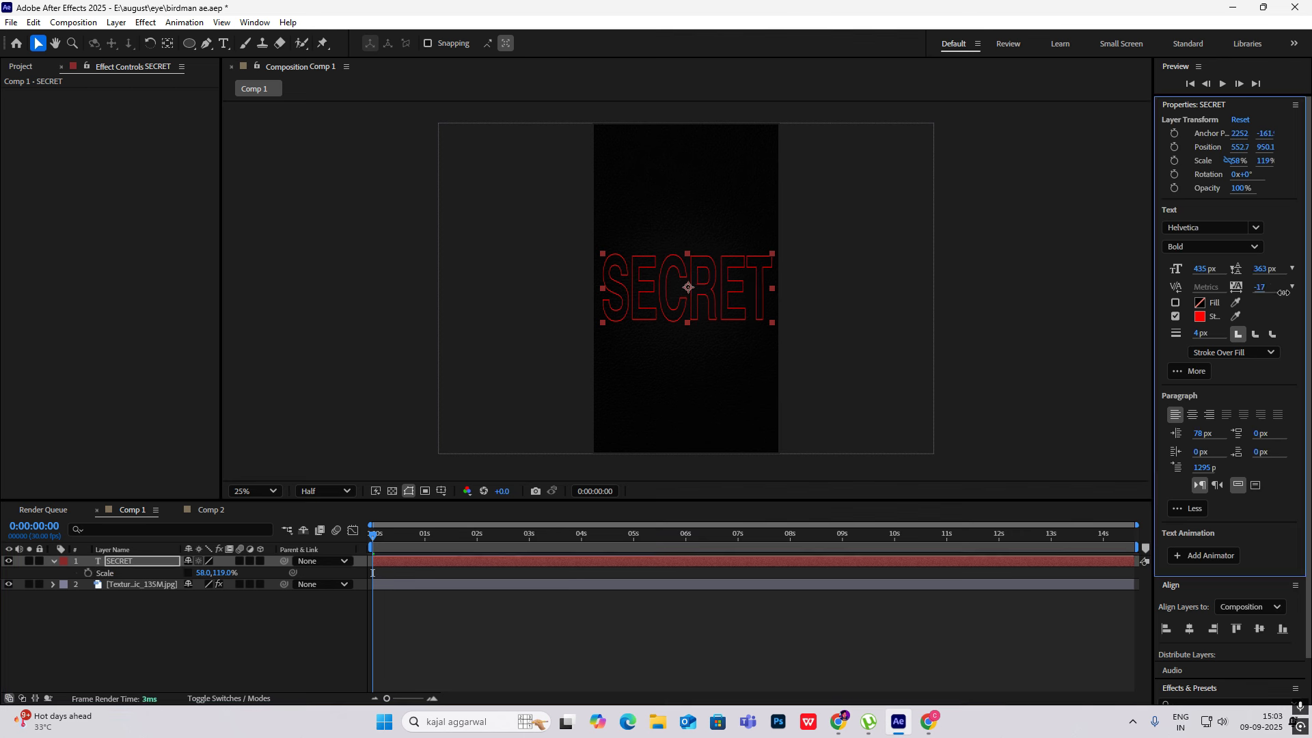
{"action": "left_click", "coordinate": [226, 639]}
{"action": "left_click", "coordinate": [54, 561]}
Add a new text layer reading "here's the secret", place it over the title and center its anchor point.
{"action": "right_click", "coordinate": [146, 608]}
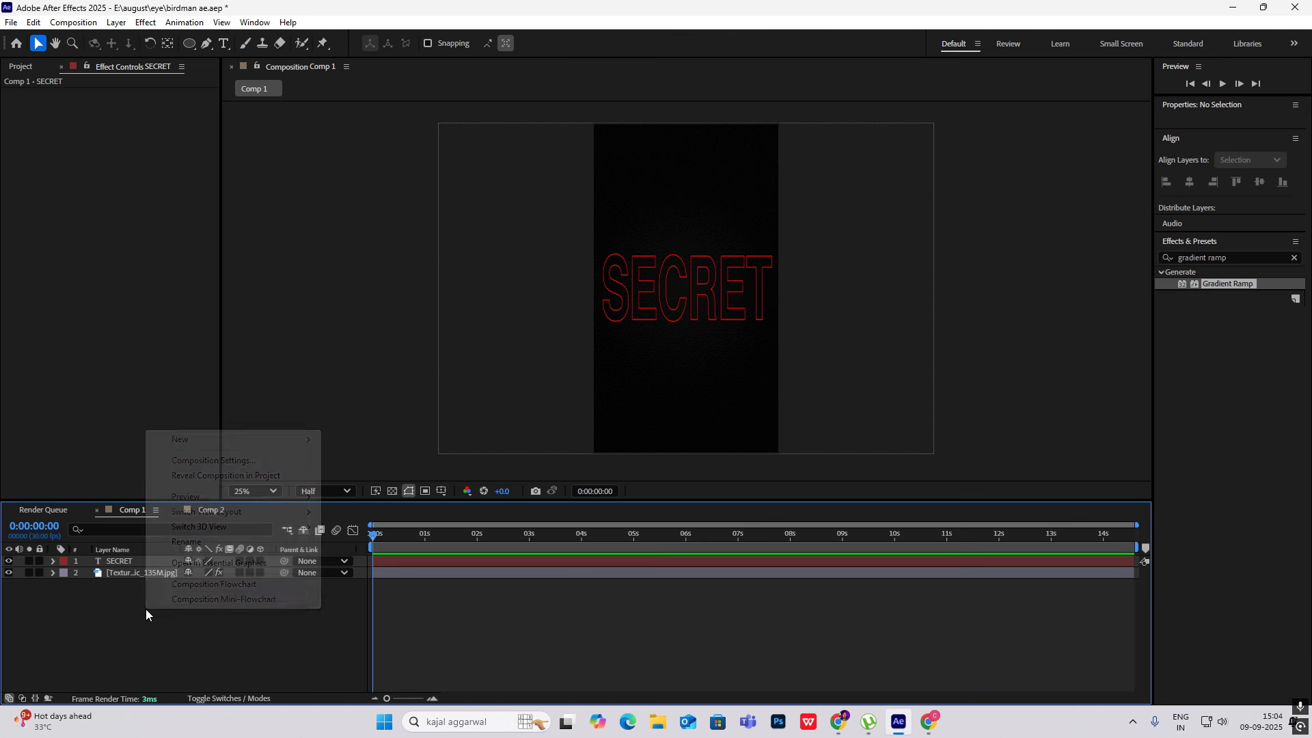
{"action": "mouse_move", "coordinate": [193, 448]}
{"action": "left_click", "coordinate": [358, 462]}
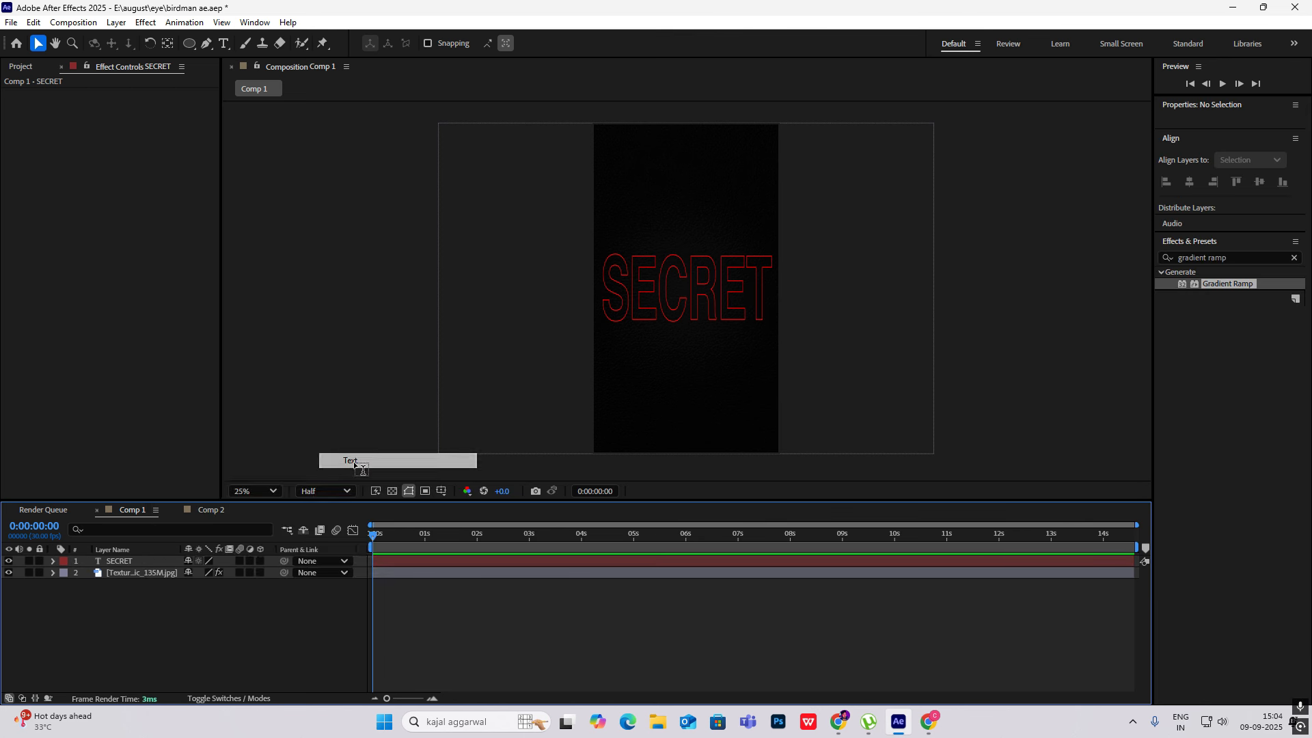
{"action": "type", "text": "here's the secret"}
{"action": "left_click", "coordinate": [38, 43]}
{"action": "left_click_drag", "start_coordinate": [1011, 263], "coordinate": [507, 295]}
{"action": "key", "text": "ctrl+alt+Home"}
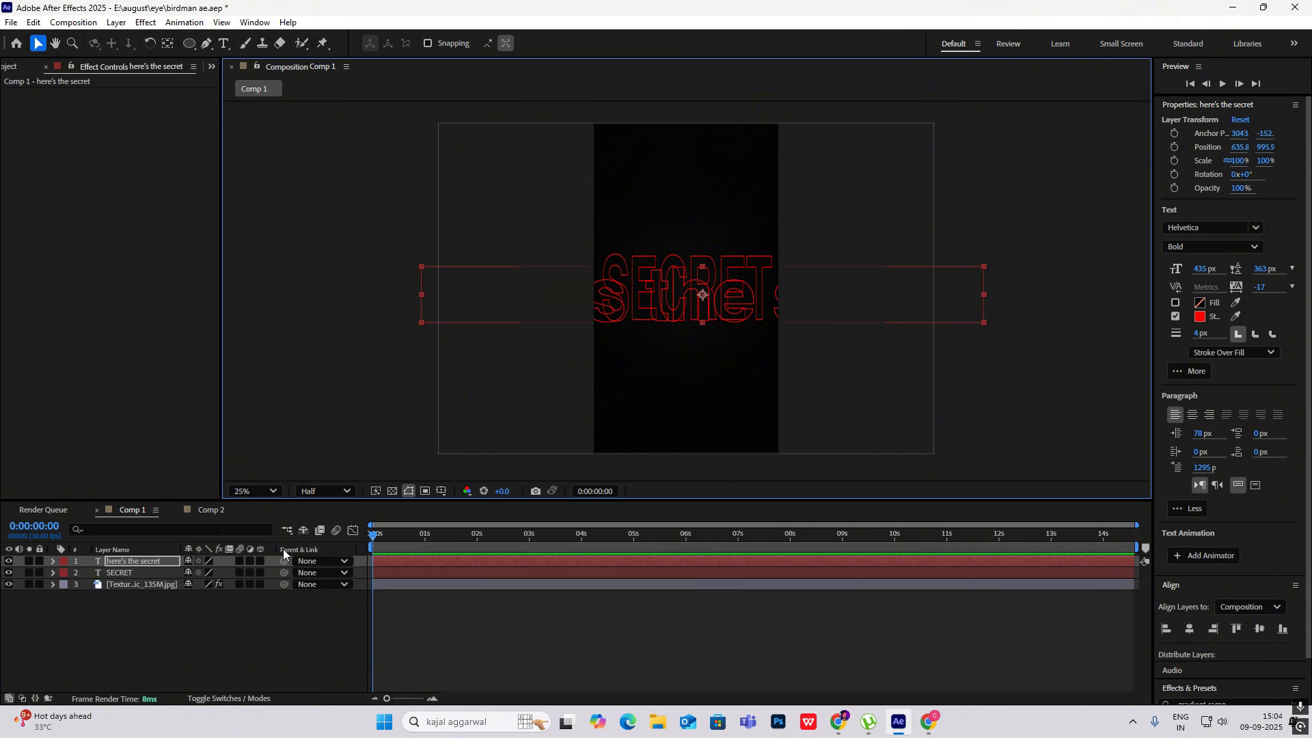
Scale the "here's the secret" layer to 29% and position it over SECRET at about 542, 962, checking the Comp 2 reference.
{"action": "key", "text": "s"}
{"action": "left_click_drag", "start_coordinate": [236, 574], "coordinate": [179, 575]}
{"action": "scroll", "coordinate": [717, 292], "scroll_direction": "up", "scroll_amount": 2}
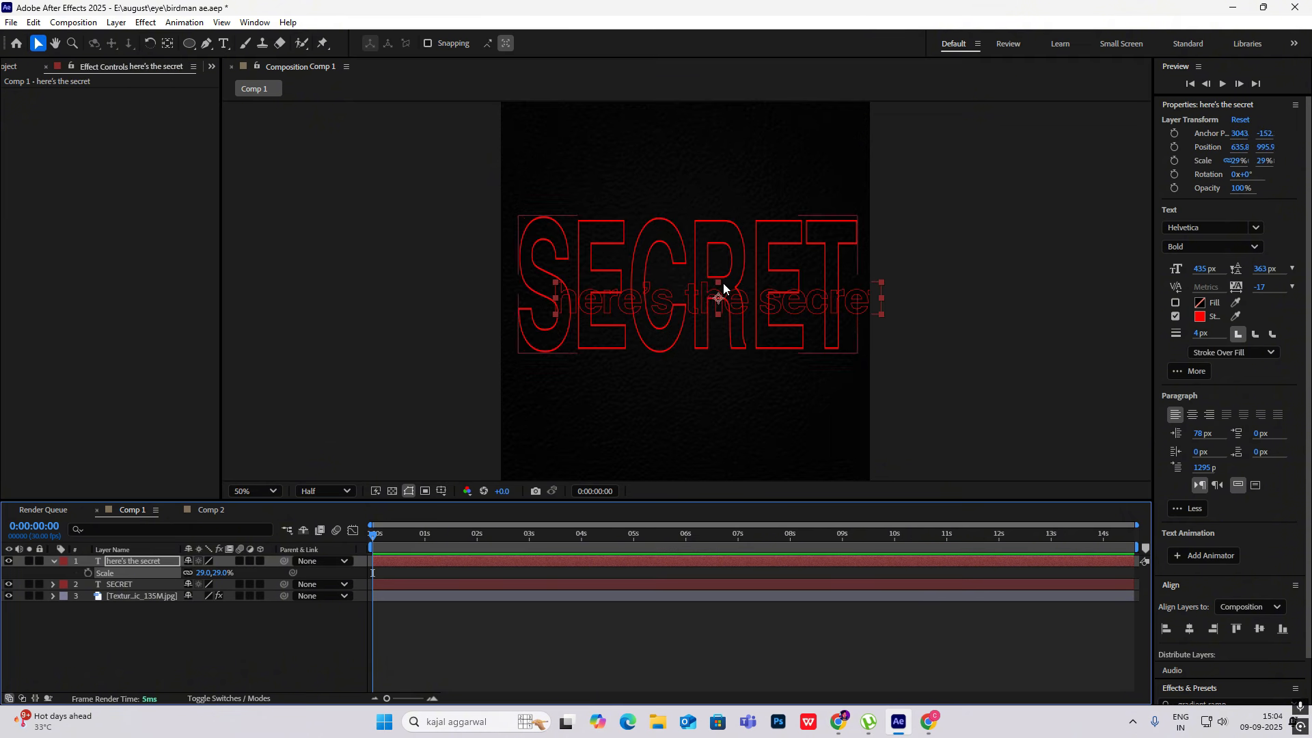
{"action": "left_click_drag", "start_coordinate": [688, 306], "coordinate": [686, 322]}
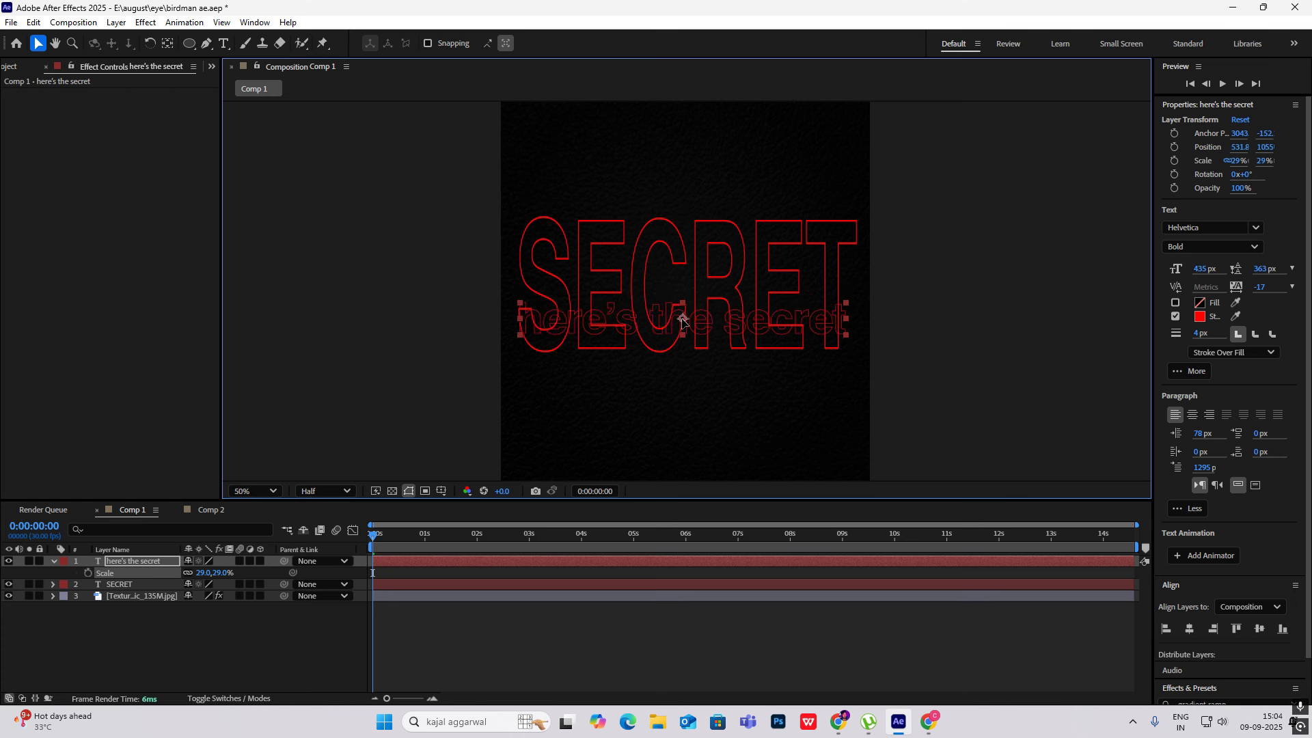
{"action": "left_click_drag", "start_coordinate": [685, 323], "coordinate": [682, 371]}
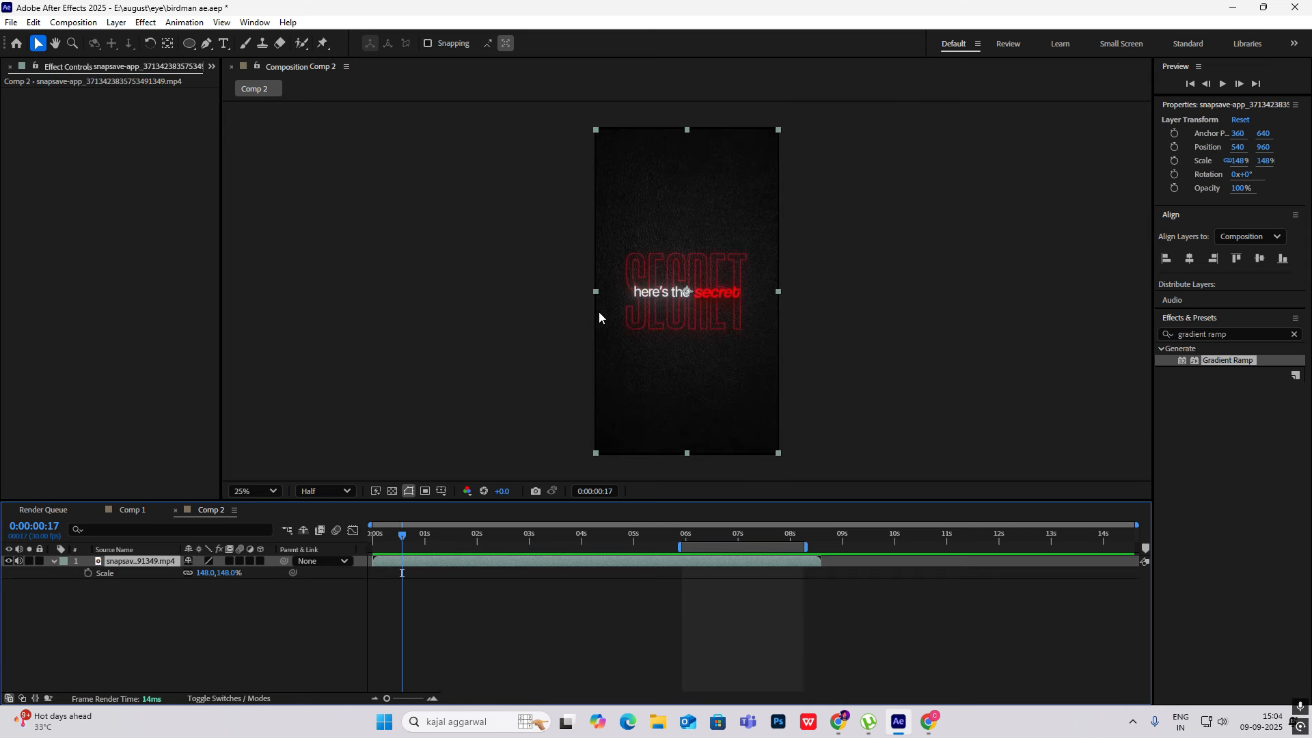
{"action": "left_click", "coordinate": [130, 516]}
Give the words "here's the" a solid white fill with no stroke.
{"action": "double_click", "coordinate": [670, 295]}
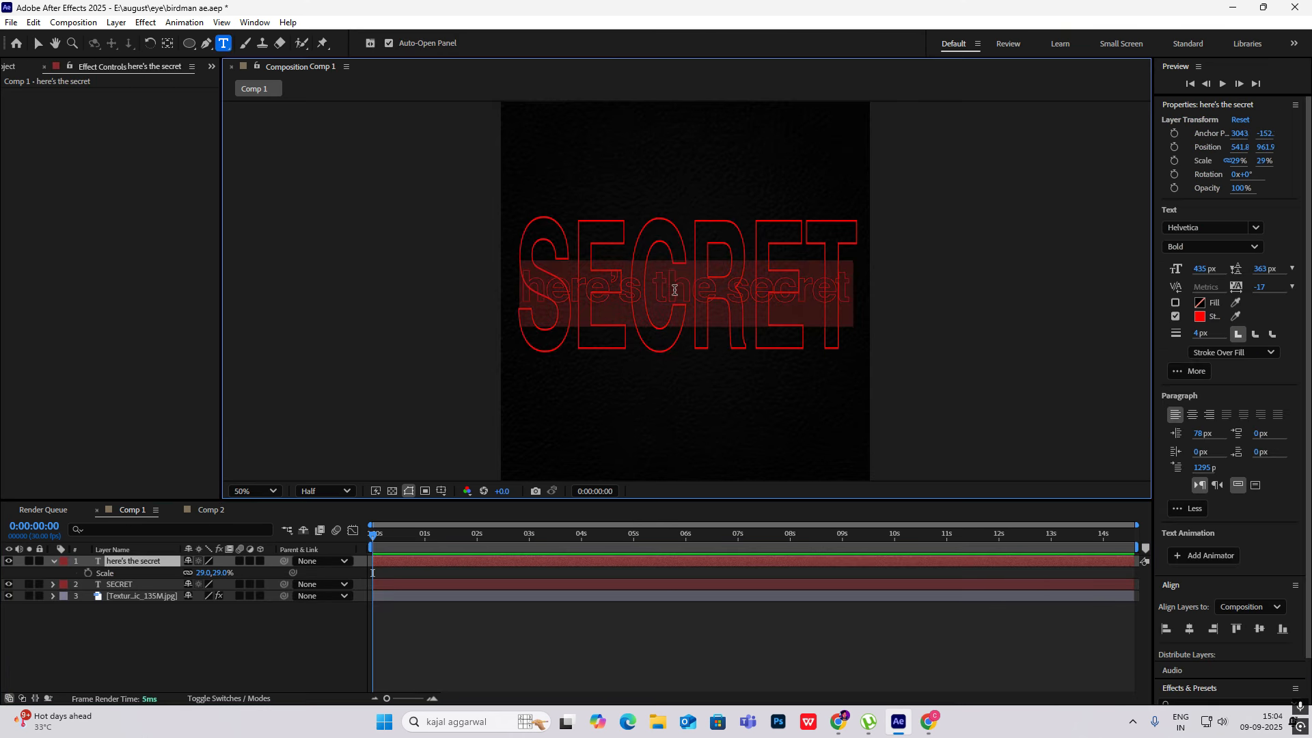
{"action": "left_click_drag", "start_coordinate": [720, 291], "coordinate": [521, 290]}
{"action": "left_click", "coordinate": [1176, 317]}
{"action": "left_click", "coordinate": [1175, 302]}
{"action": "left_click", "coordinate": [1199, 302]}
Give the word "secret" in the small text a red fill without a stroke and set its style to Oblique.
{"action": "left_click_drag", "start_coordinate": [724, 291], "coordinate": [851, 291]}
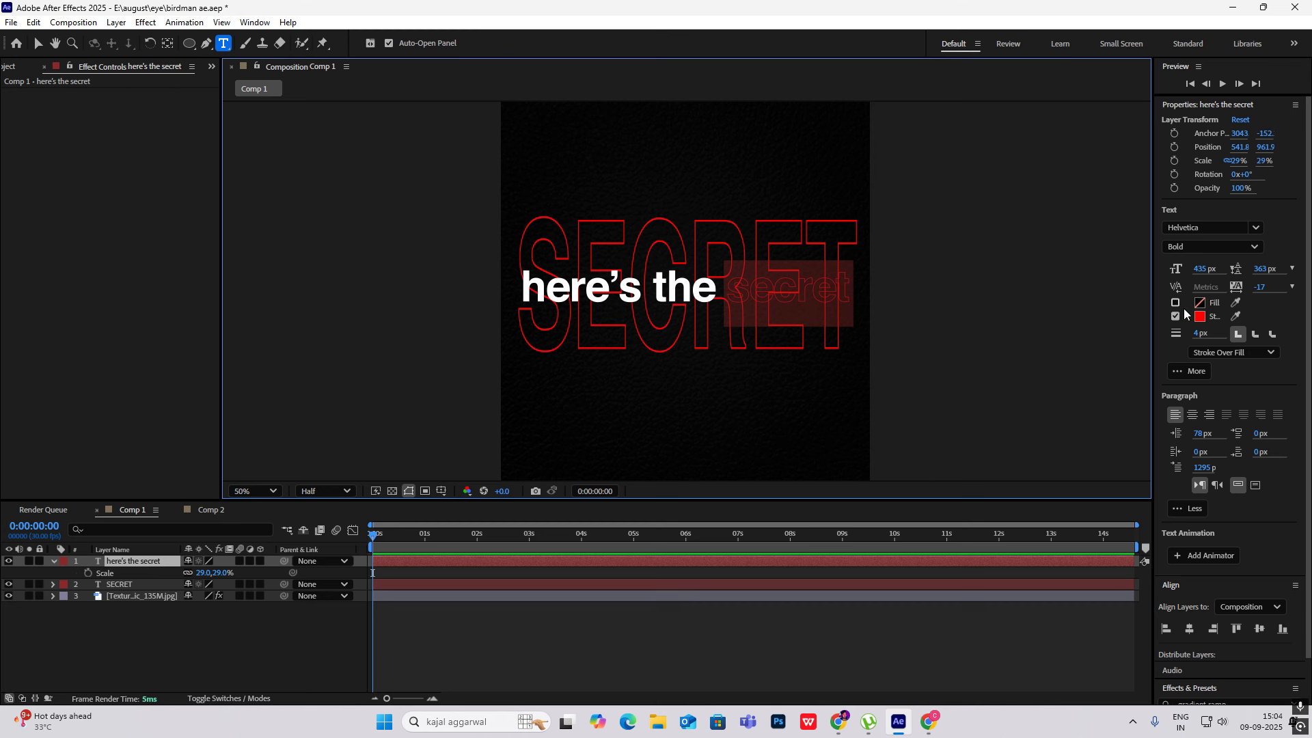
{"action": "left_click", "coordinate": [1175, 317]}
{"action": "left_click", "coordinate": [1175, 303]}
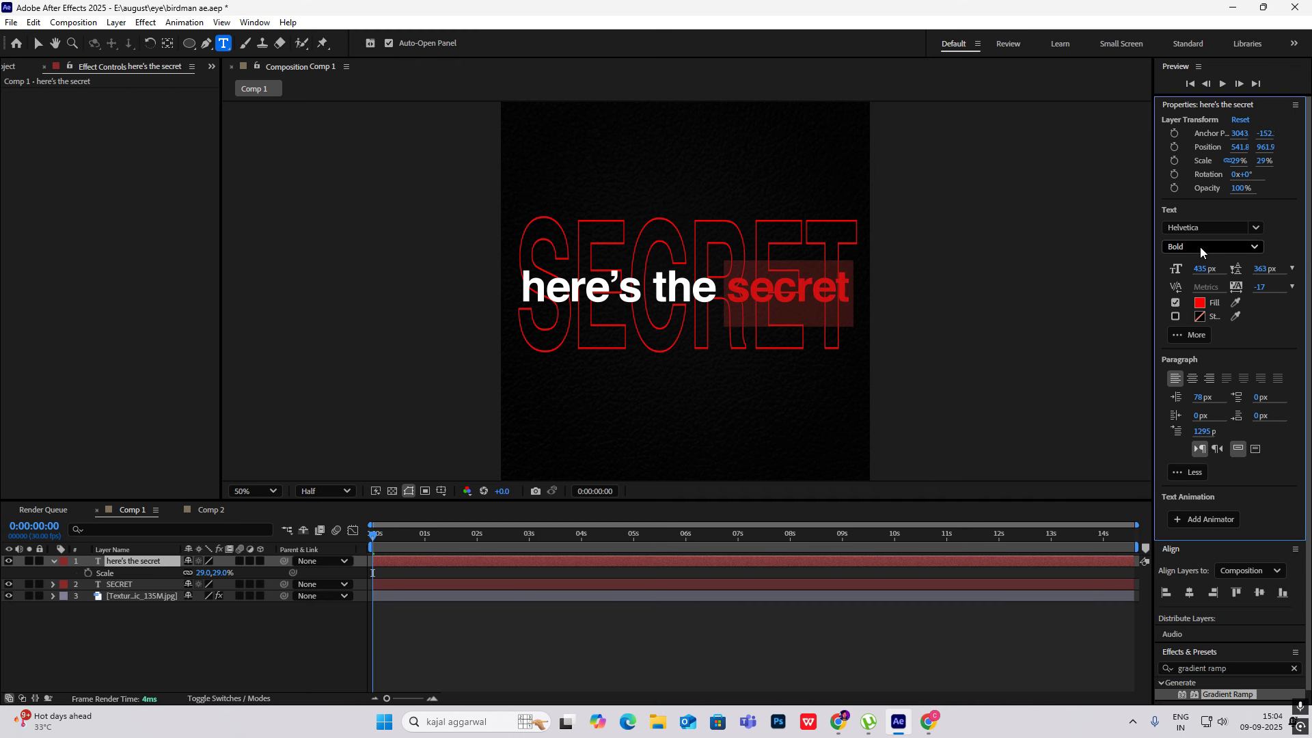
{"action": "left_click", "coordinate": [1200, 247]}
{"action": "left_click", "coordinate": [1200, 285]}
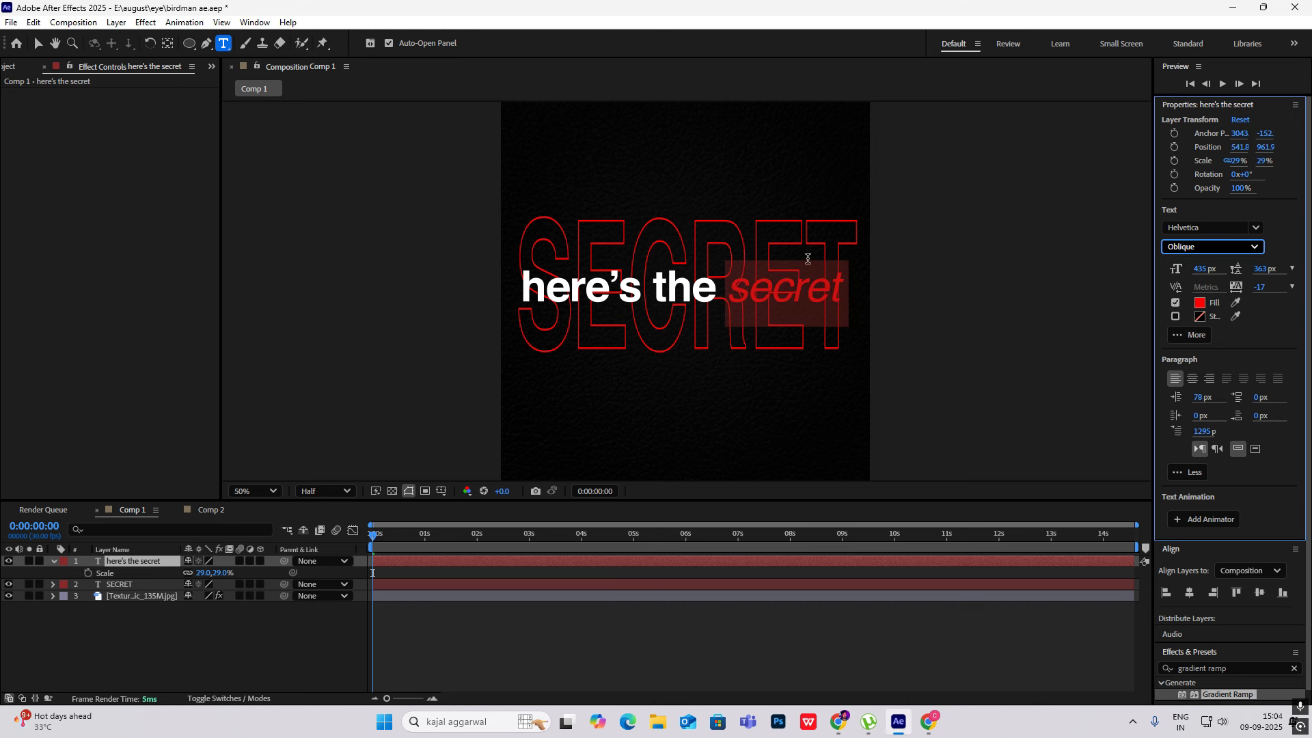
Set the font style of the words "here's the" to Regular.
{"action": "left_click_drag", "start_coordinate": [721, 290], "coordinate": [522, 288]}
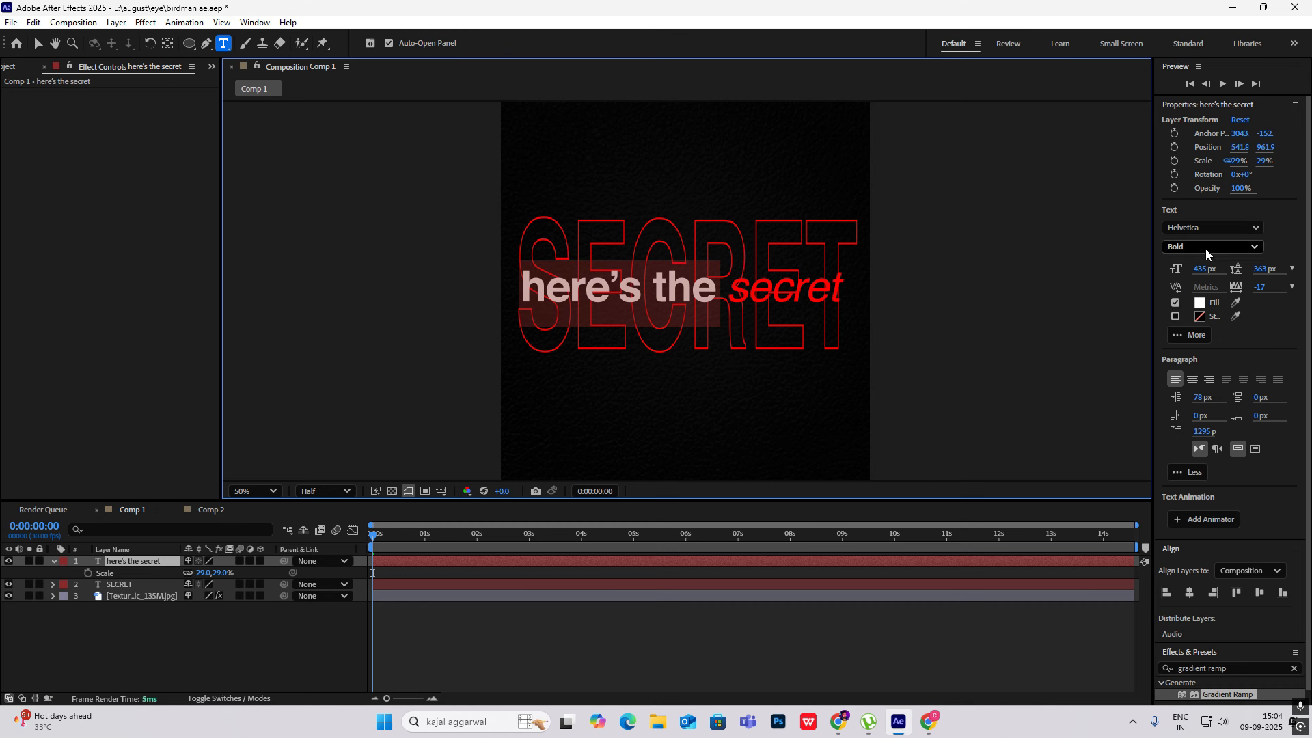
{"action": "left_click", "coordinate": [1205, 249]}
{"action": "left_click", "coordinate": [1204, 269]}
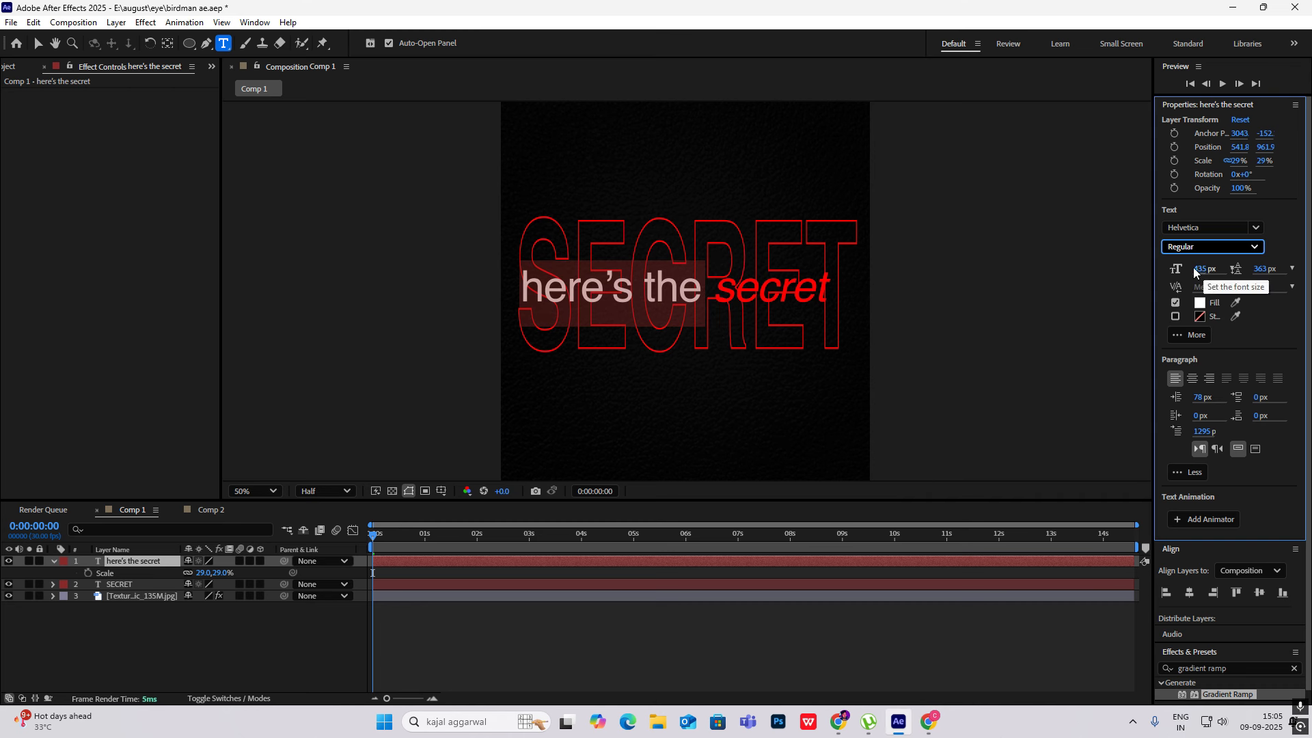
Recenter the "here's the secret" layer over the SECRET title at about 543, 962.
{"action": "left_click", "coordinate": [38, 43]}
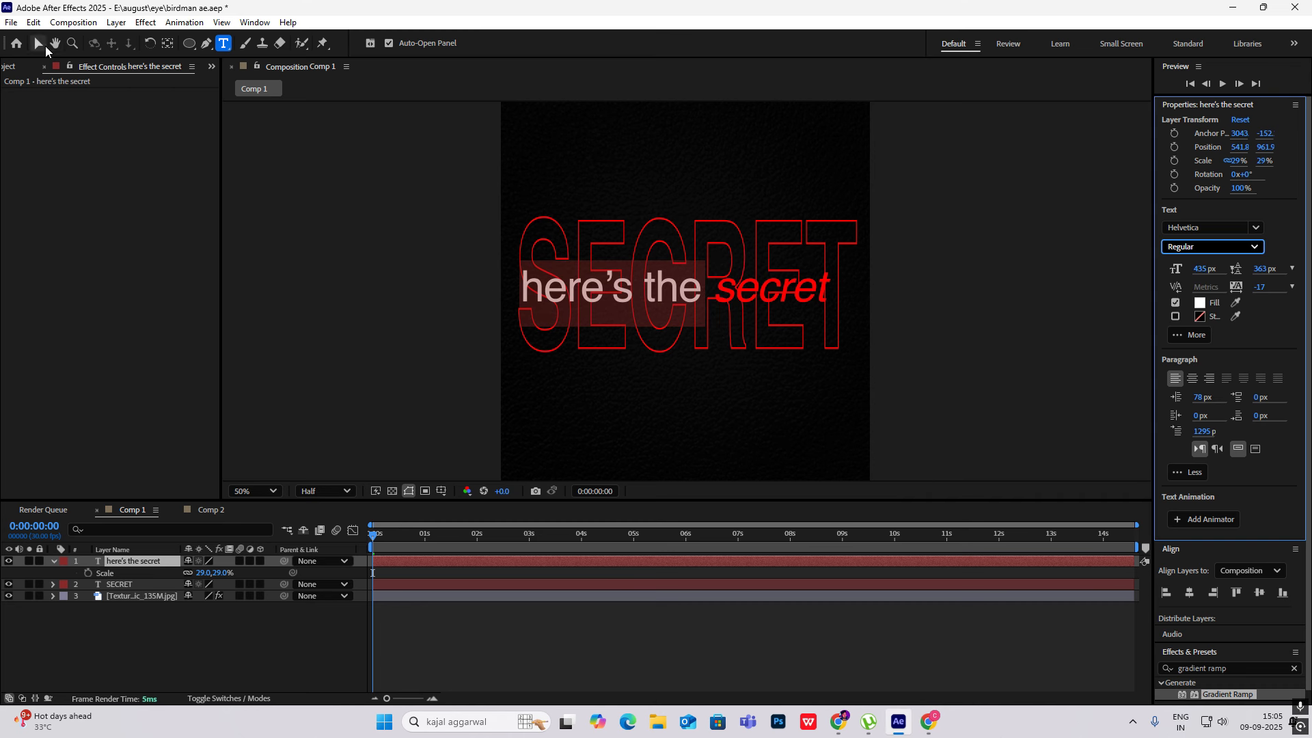
{"action": "scroll", "coordinate": [686, 290], "scroll_direction": "down", "scroll_amount": 2}
{"action": "left_click_drag", "start_coordinate": [683, 288], "coordinate": [687, 289]}
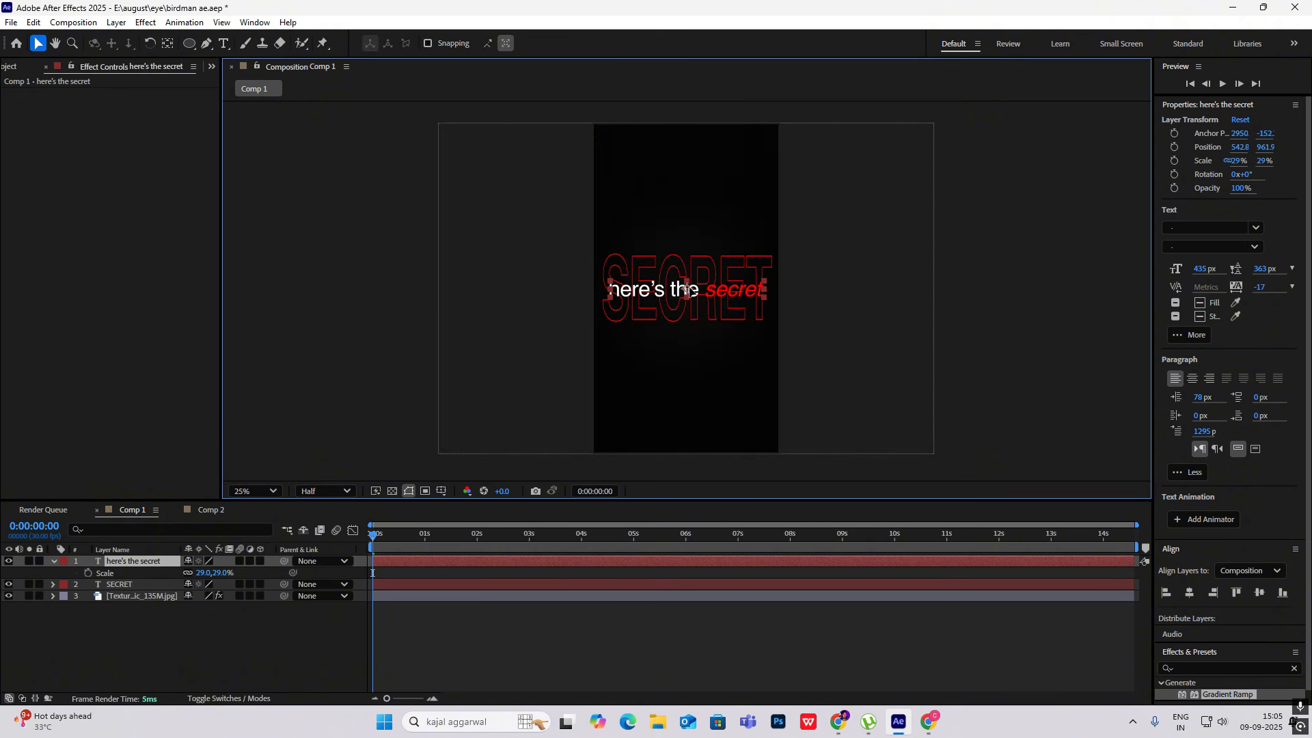
{"action": "left_click", "coordinate": [1050, 316]}
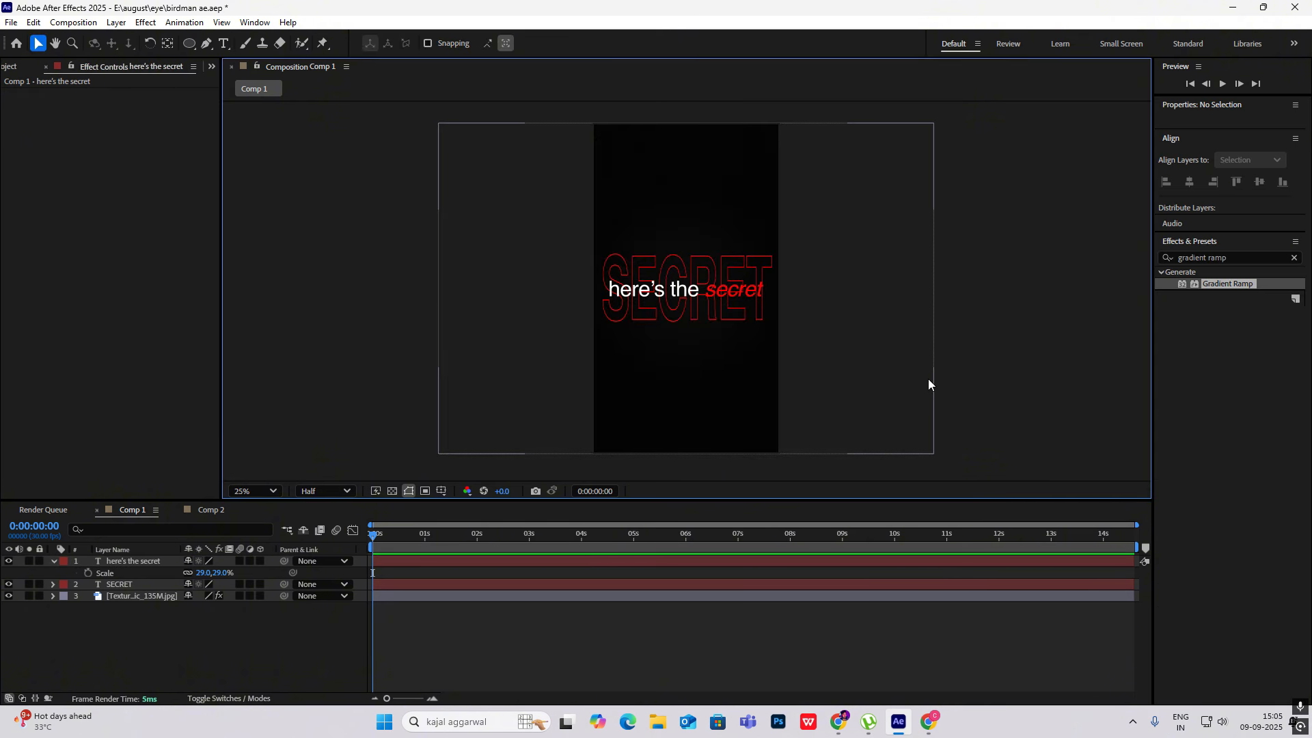
Scale the "here's the secret" layer down to 25%, using the reference in Comp 2 as a guide.
{"action": "left_click", "coordinate": [703, 304]}
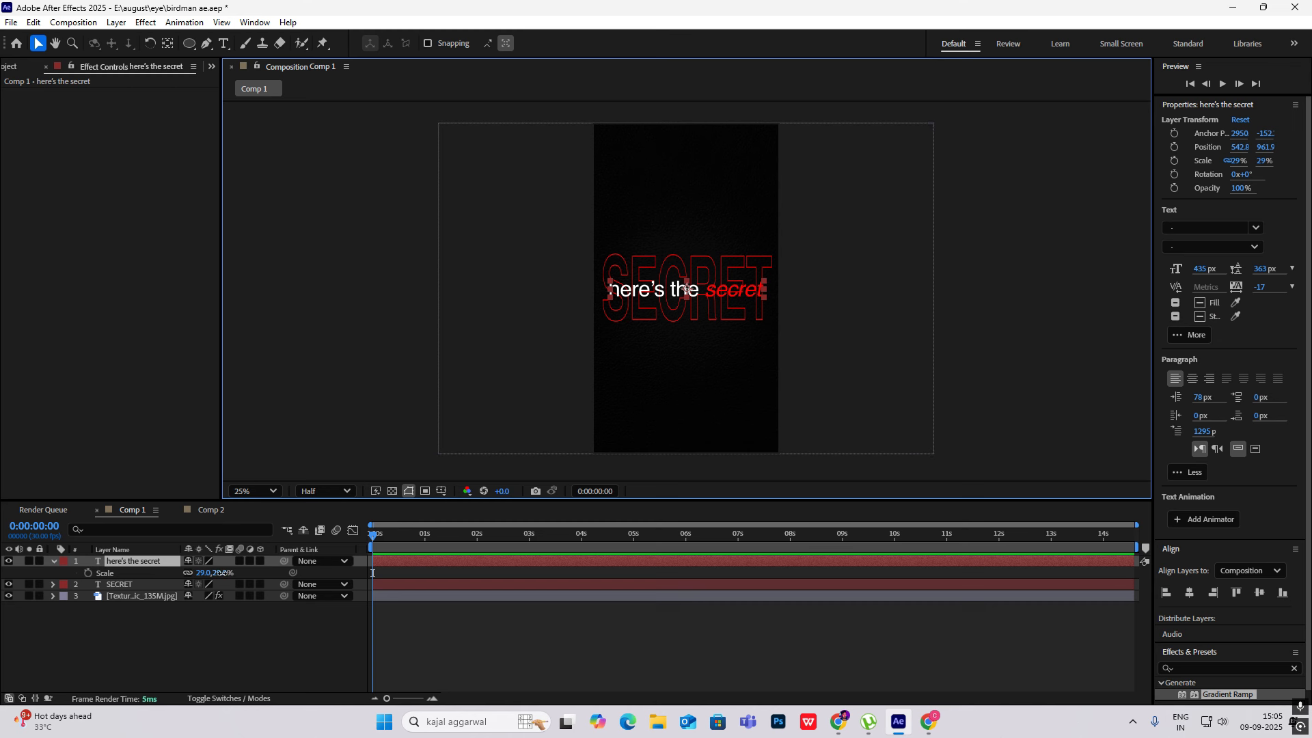
{"action": "left_click", "coordinate": [211, 510]}
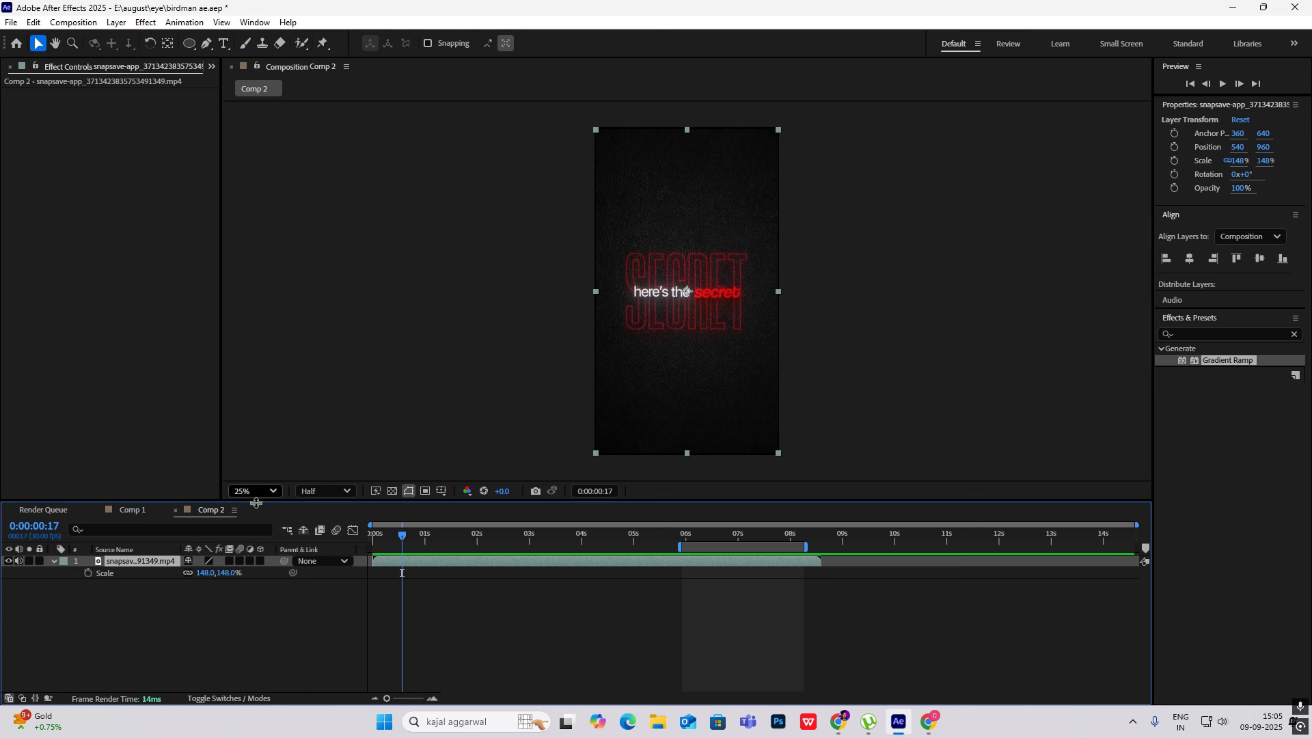
{"action": "left_click", "coordinate": [137, 511]}
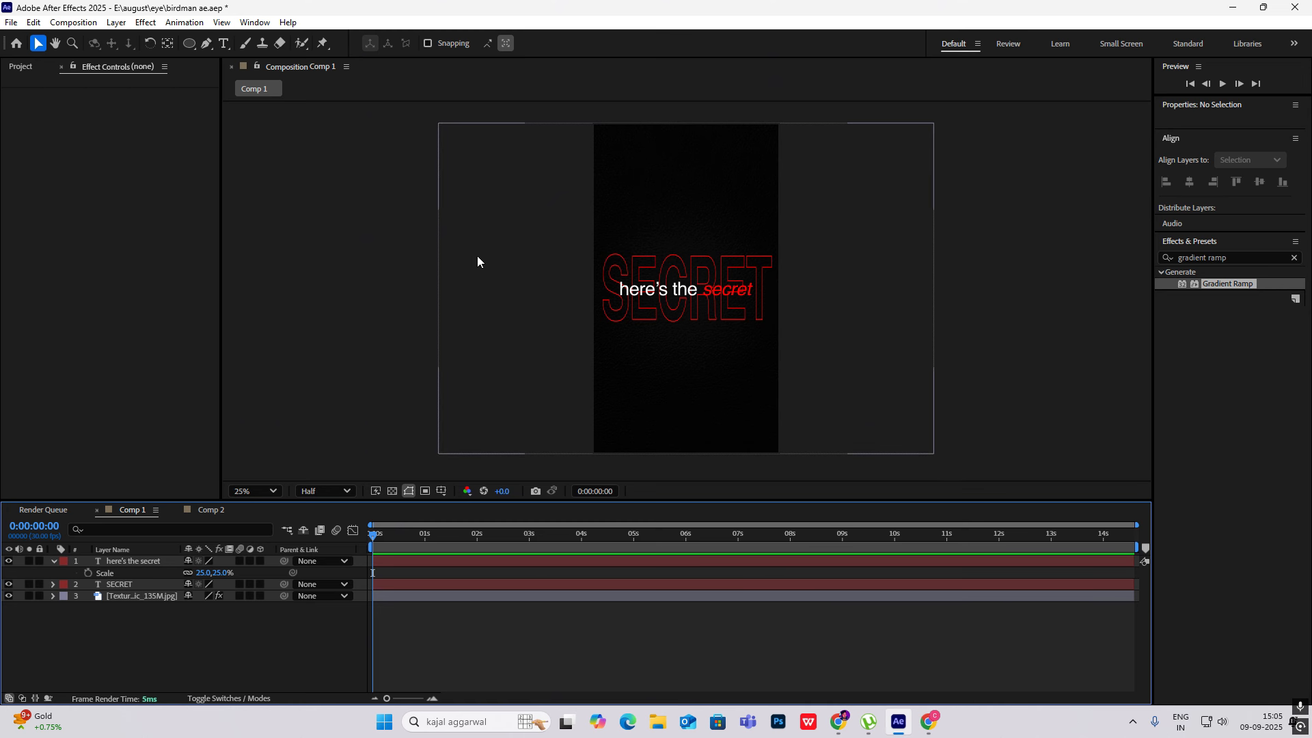
{"action": "left_click", "coordinate": [53, 560]}
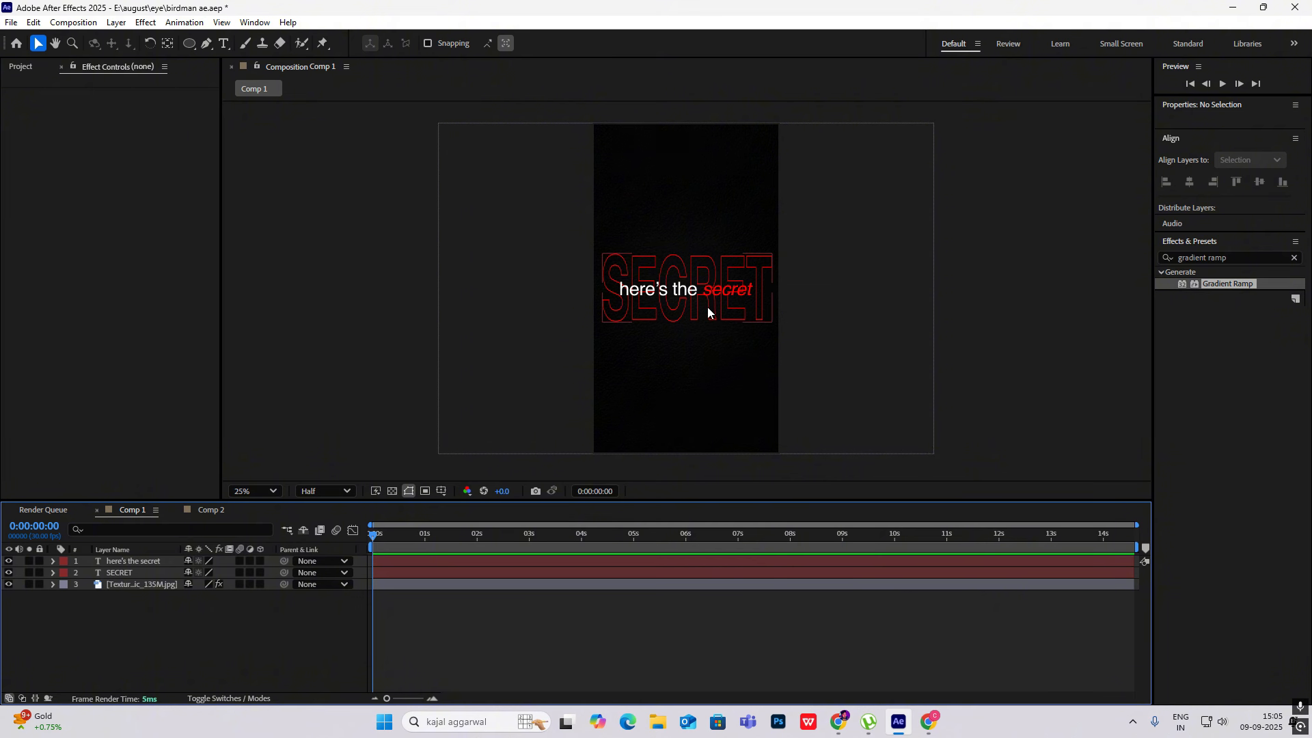
Play the reference video in Comp 2 from 0:00:00:11 to study how its text animates.
{"action": "left_click", "coordinate": [205, 510]}
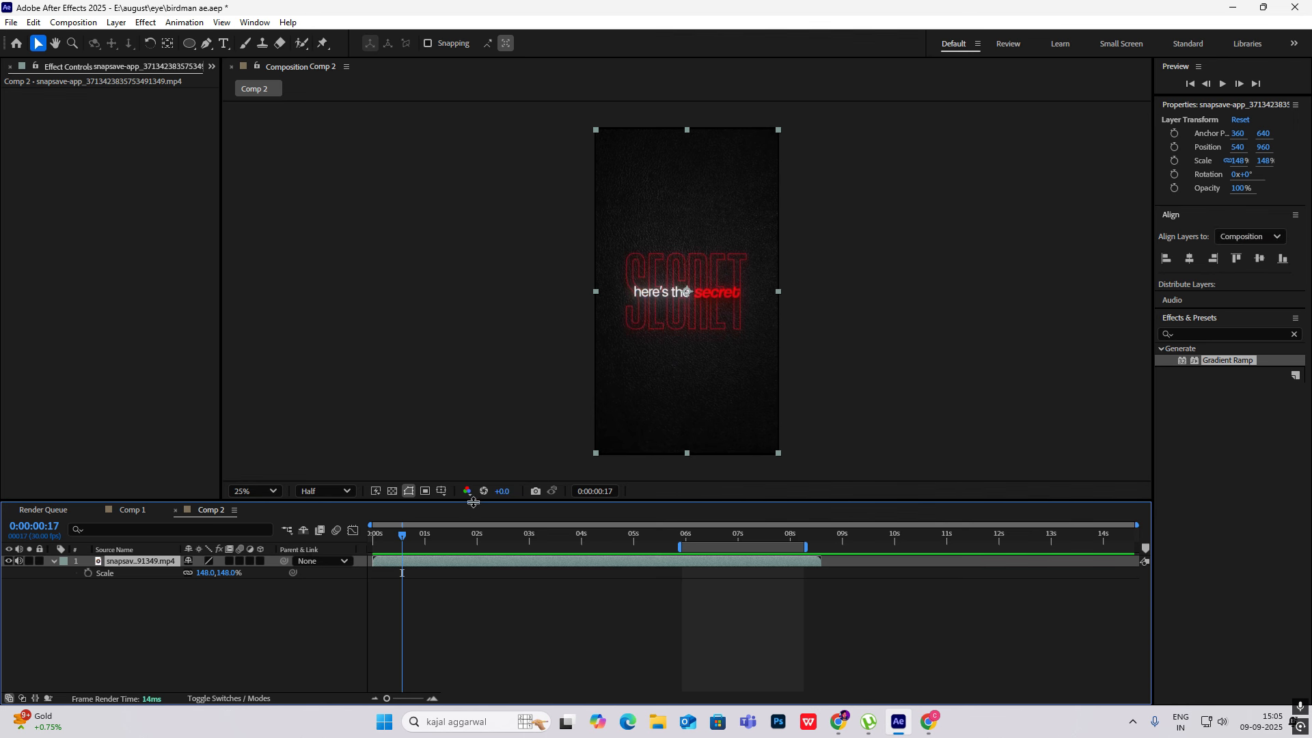
{"action": "mouse_move", "coordinate": [403, 534]}
{"action": "left_mouse_down"}
{"action": "mouse_move", "coordinate": [372, 535]}
{"action": "mouse_move", "coordinate": [392, 535]}
{"action": "left_mouse_up"}
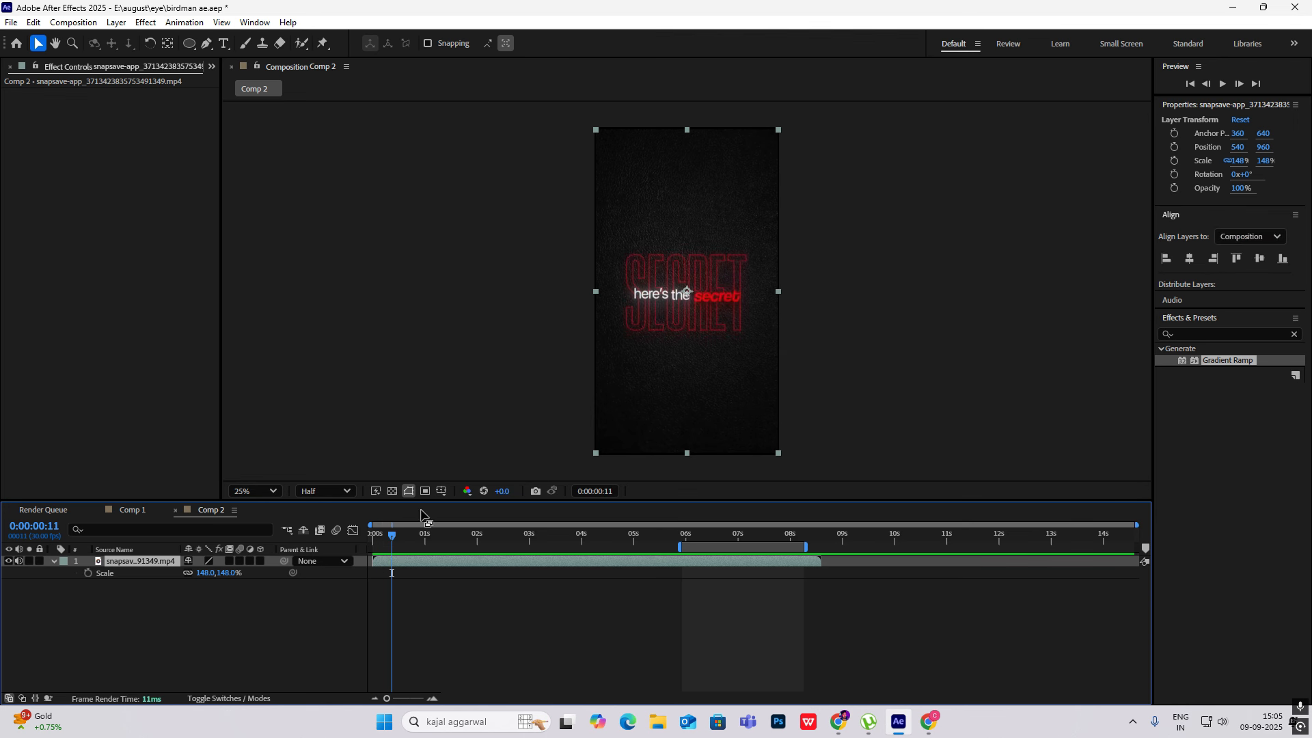
{"action": "key", "text": "space"}
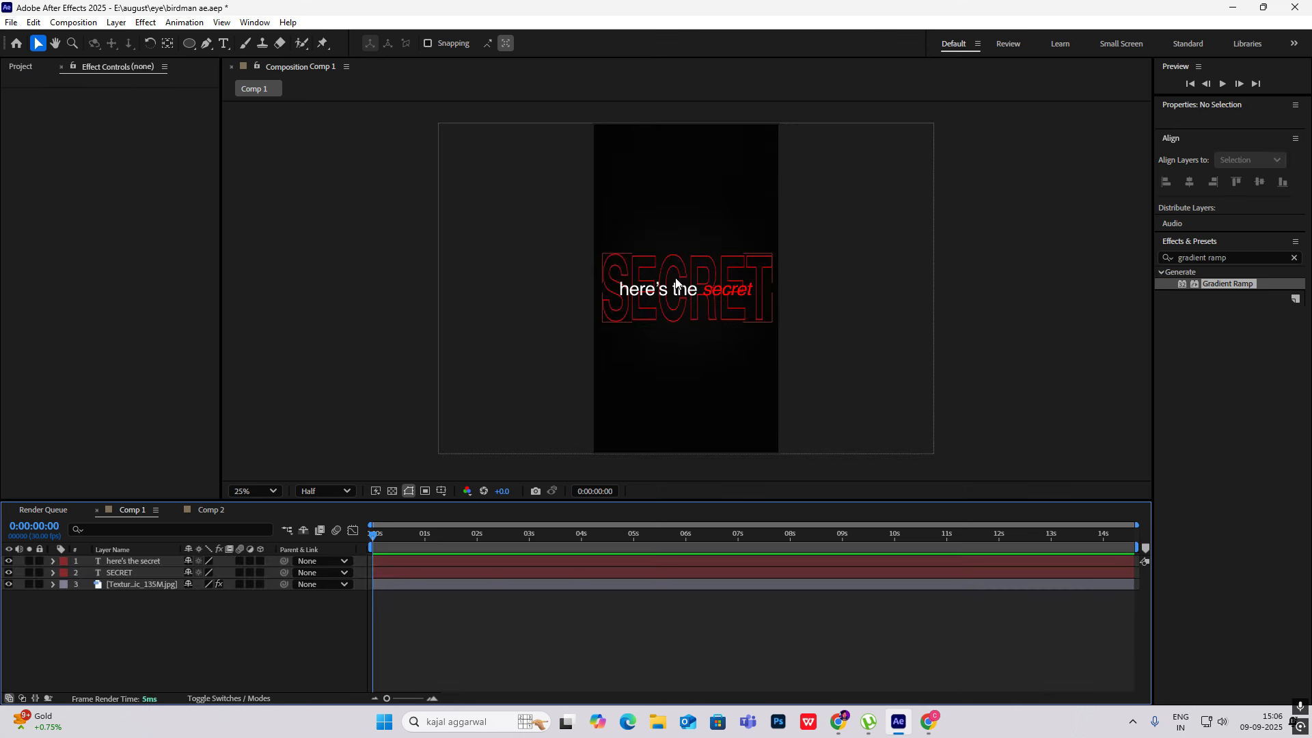
Add Position and Opacity keyframes to the SECRET layer at the start of Comp 1 and at one second.
{"action": "left_click", "coordinate": [676, 282]}
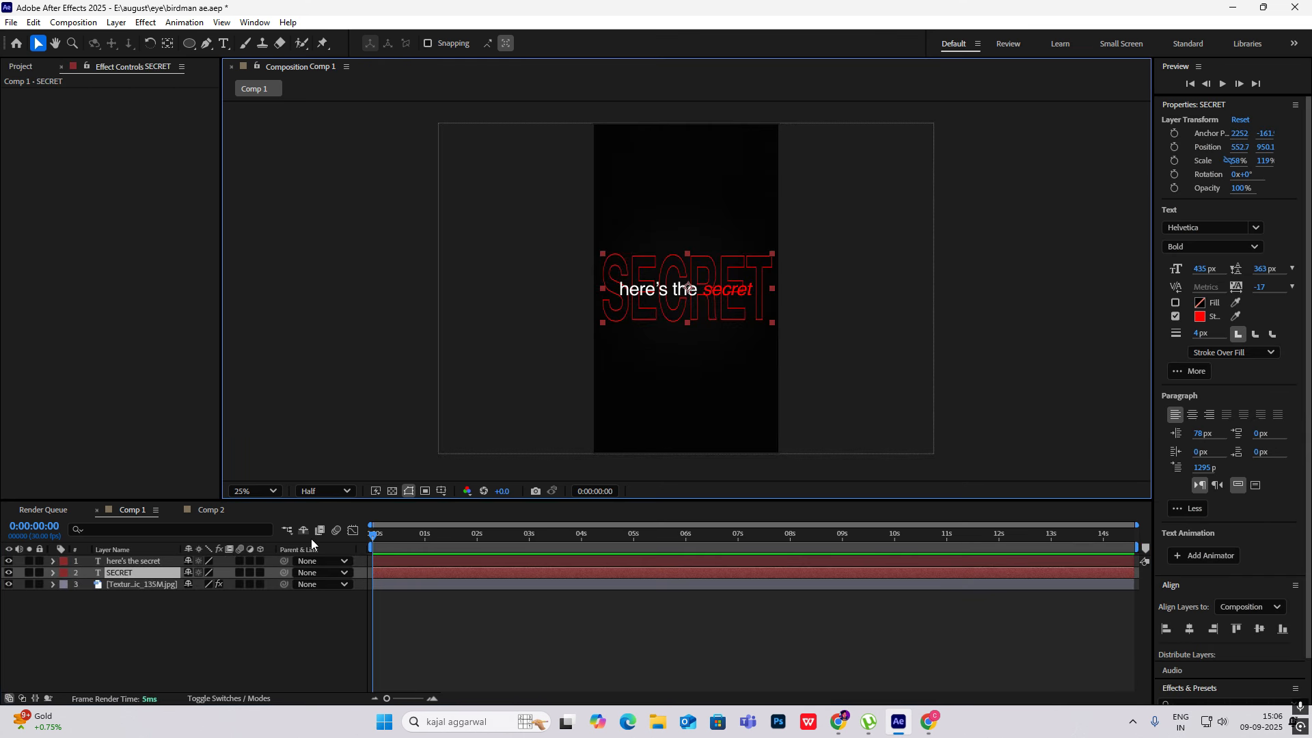
{"action": "key", "text": "t"}
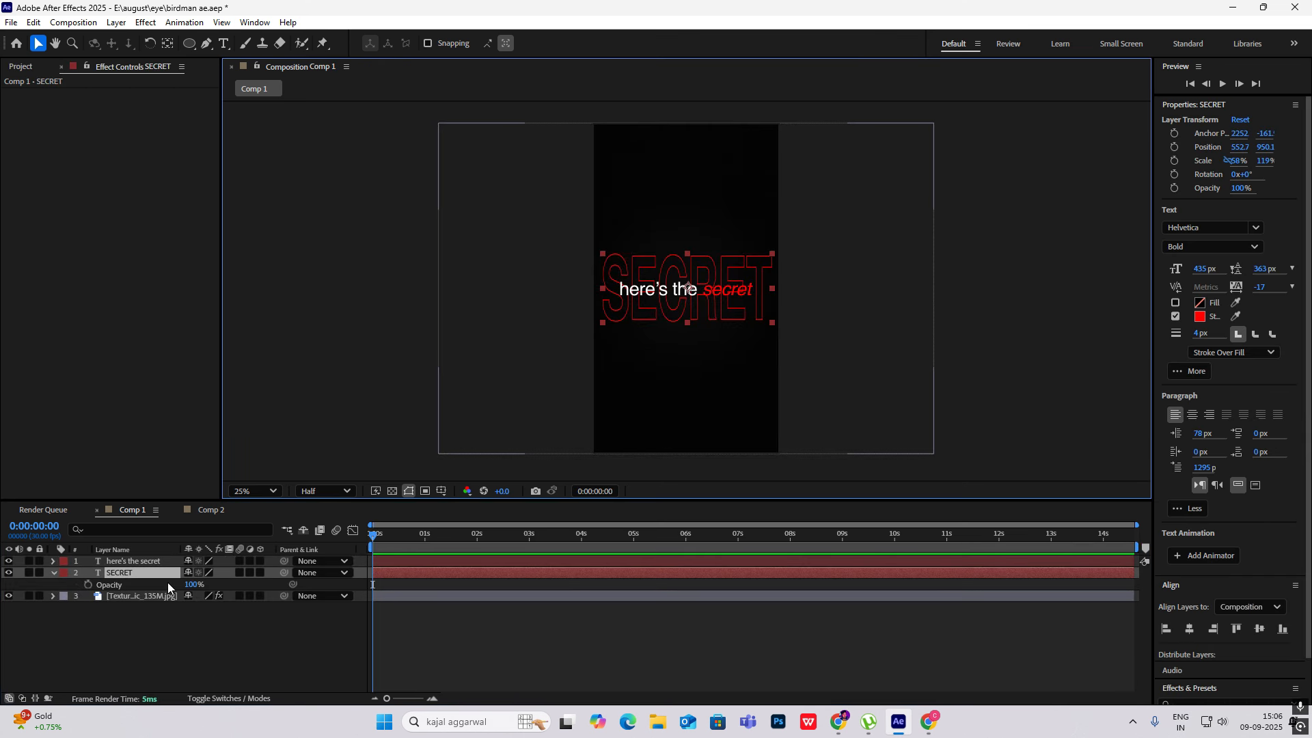
{"action": "key", "text": "shift+p"}
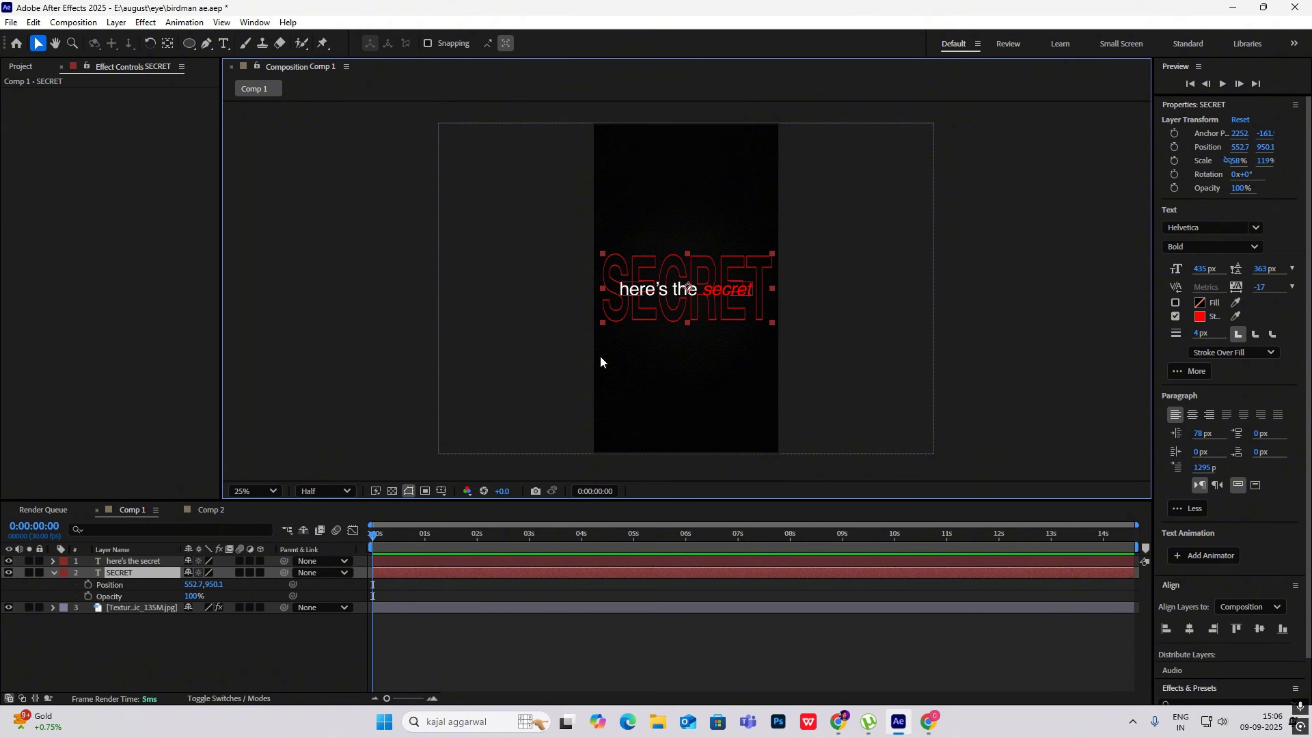
{"action": "left_click", "coordinate": [87, 595]}
{"action": "left_click", "coordinate": [87, 585]}
{"action": "mouse_move", "coordinate": [373, 534]}
{"action": "left_mouse_down"}
{"action": "mouse_move", "coordinate": [429, 552]}
{"action": "mouse_move", "coordinate": [373, 535]}
{"action": "left_mouse_up"}
{"action": "left_click", "coordinate": [18, 584]}
{"action": "left_click", "coordinate": [19, 596]}
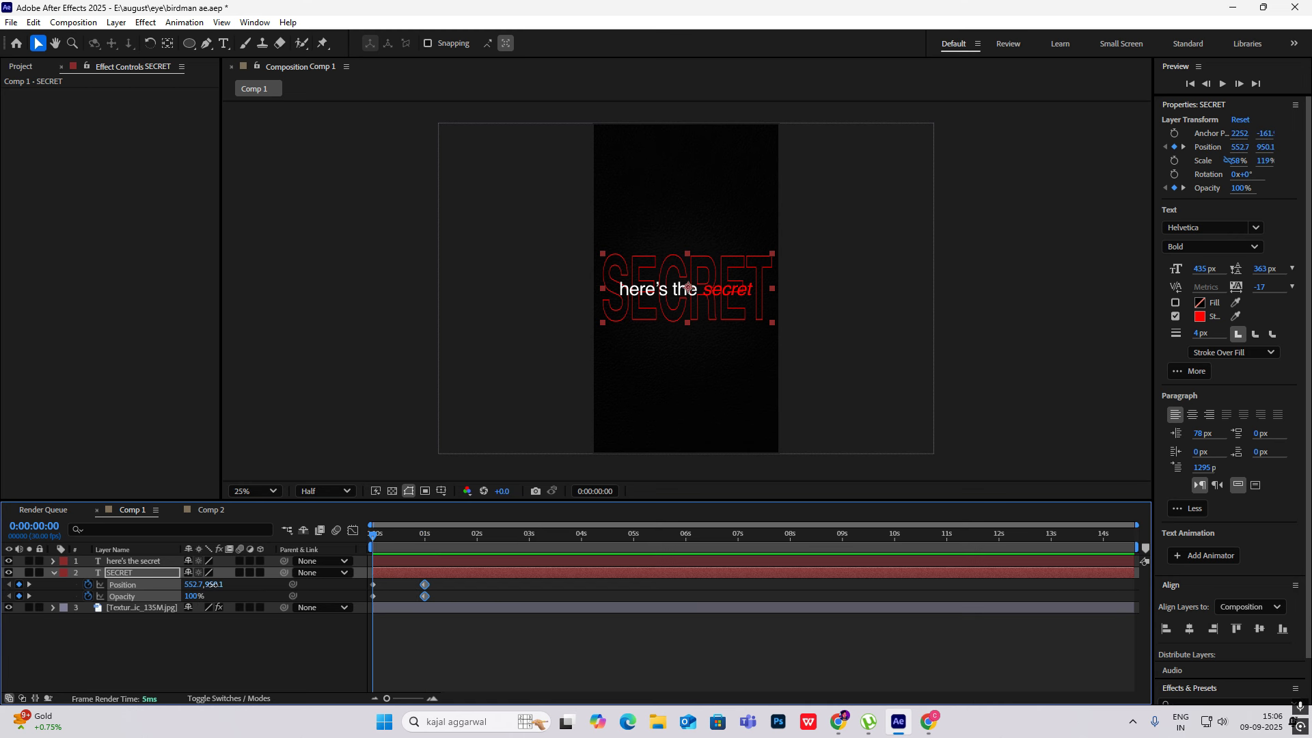
At 0:00:00:00, set the SECRET layer's vertical position to 1047.1 and its opacity to 0%.
{"action": "left_click_drag", "start_coordinate": [216, 584], "coordinate": [278, 581]}
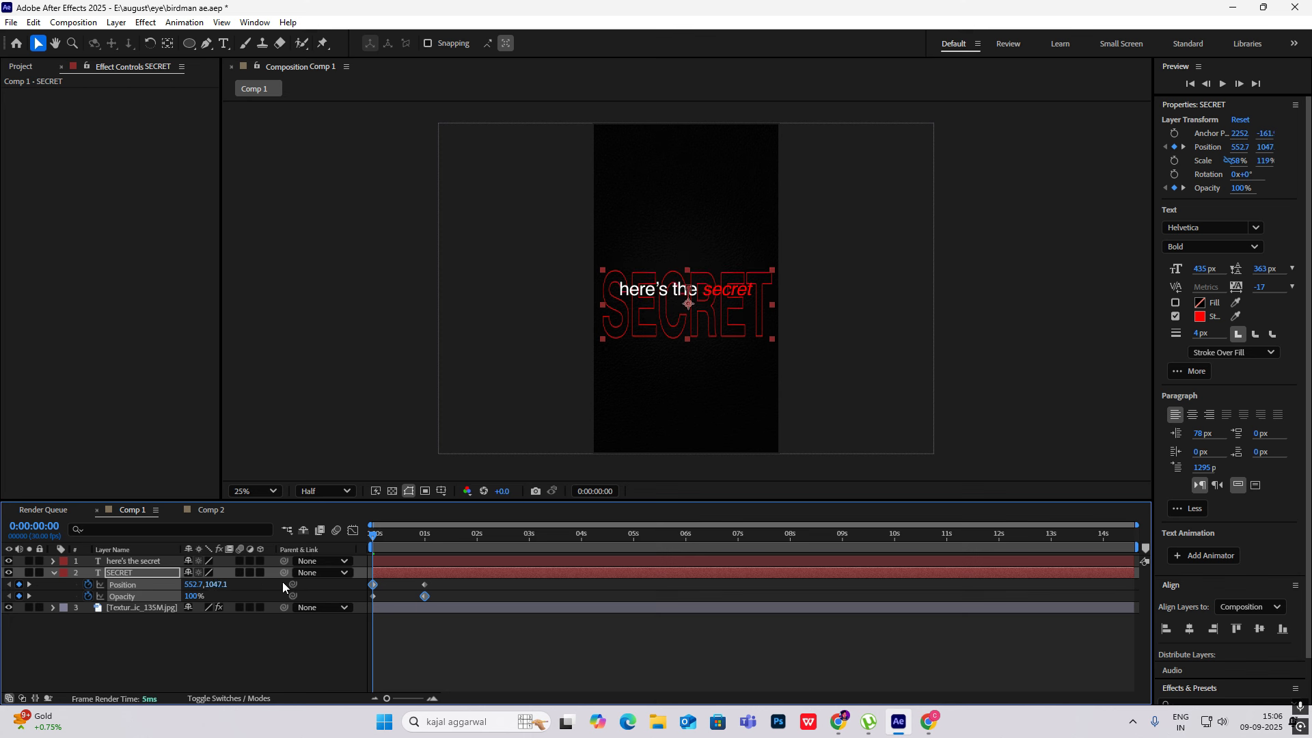
{"action": "left_click_drag", "start_coordinate": [196, 596], "coordinate": [3, 585]}
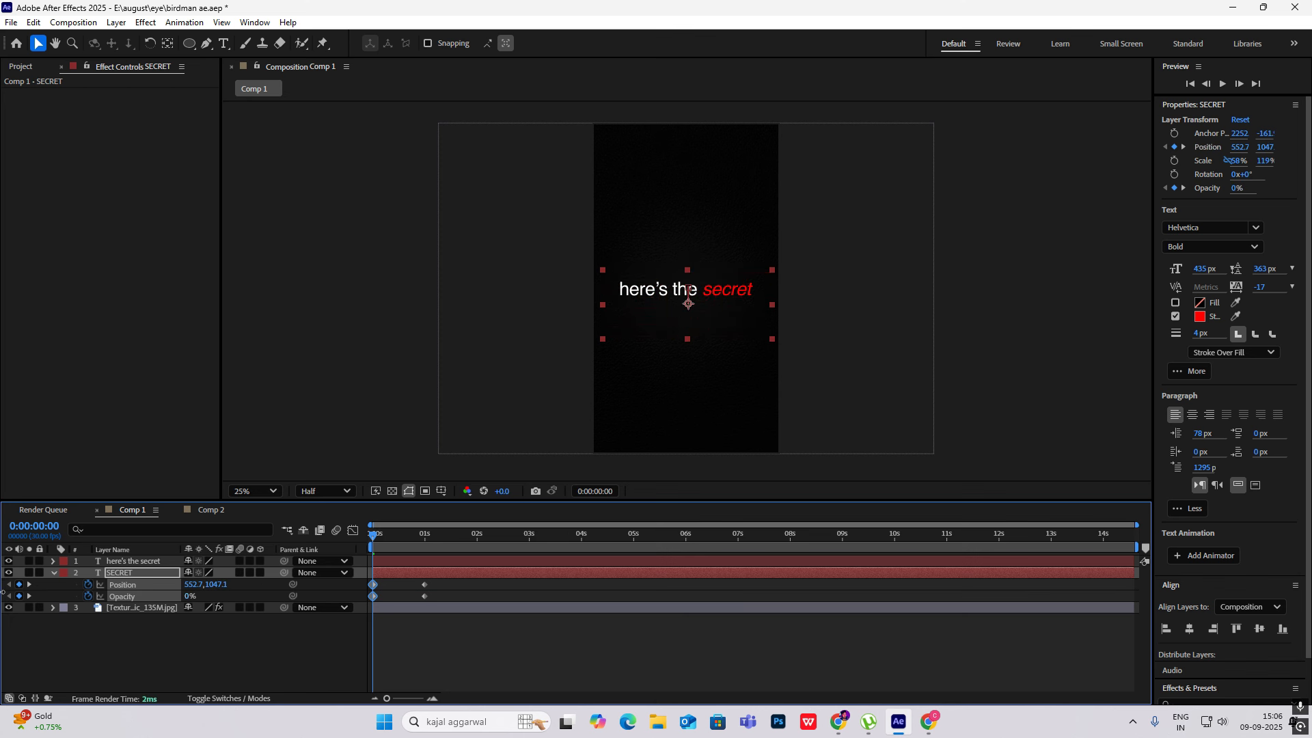
Reshape the speed curves of SECRET's Position and Opacity keyframes so they peak early and ease out slowly.
{"action": "left_click", "coordinate": [352, 530]}
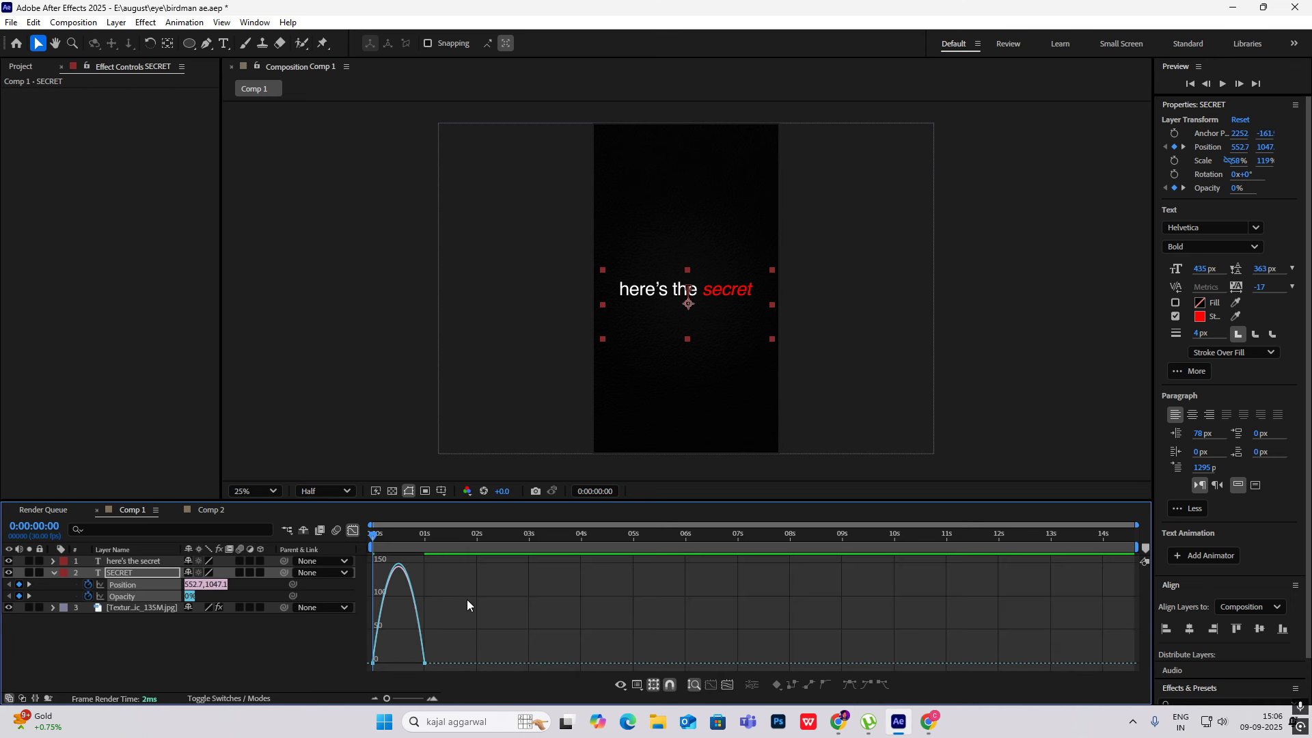
{"action": "left_click_drag", "start_coordinate": [468, 605], "coordinate": [385, 658]}
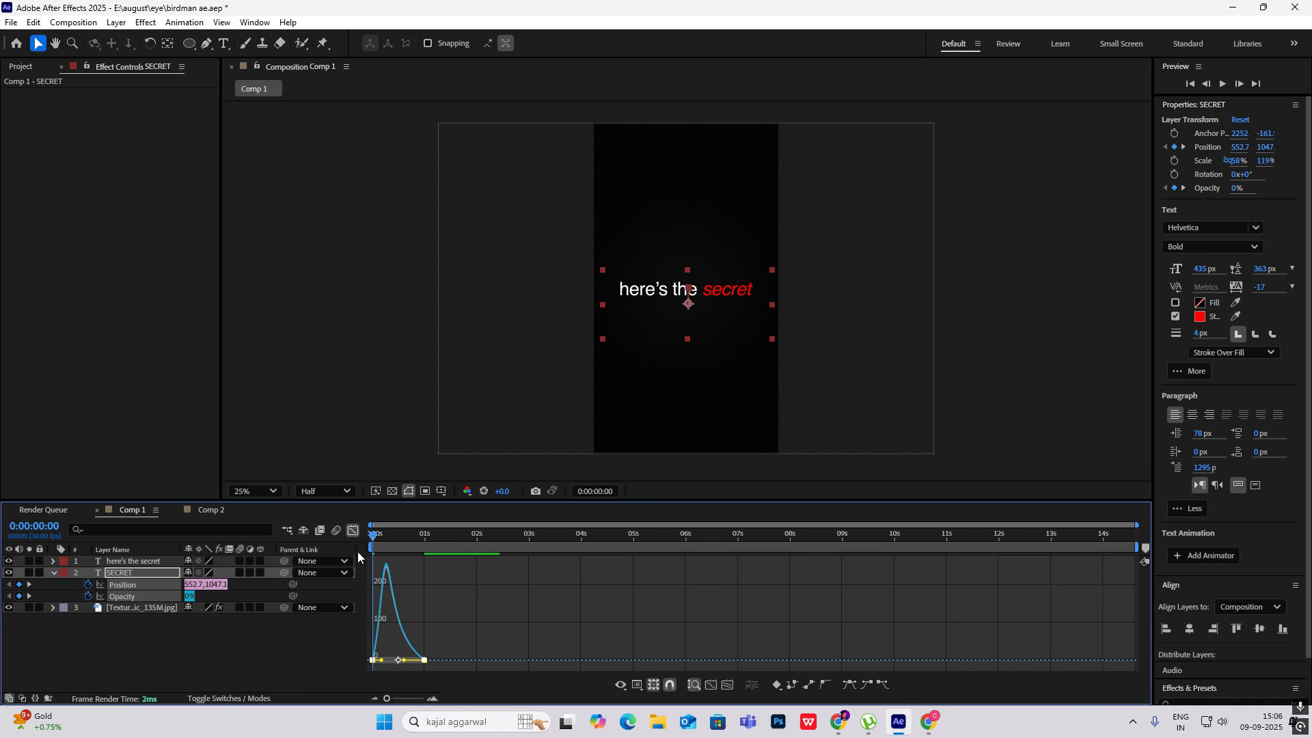
Play back the eased SECRET title animation in Comp 1 from the start.
{"action": "left_click", "coordinate": [352, 530]}
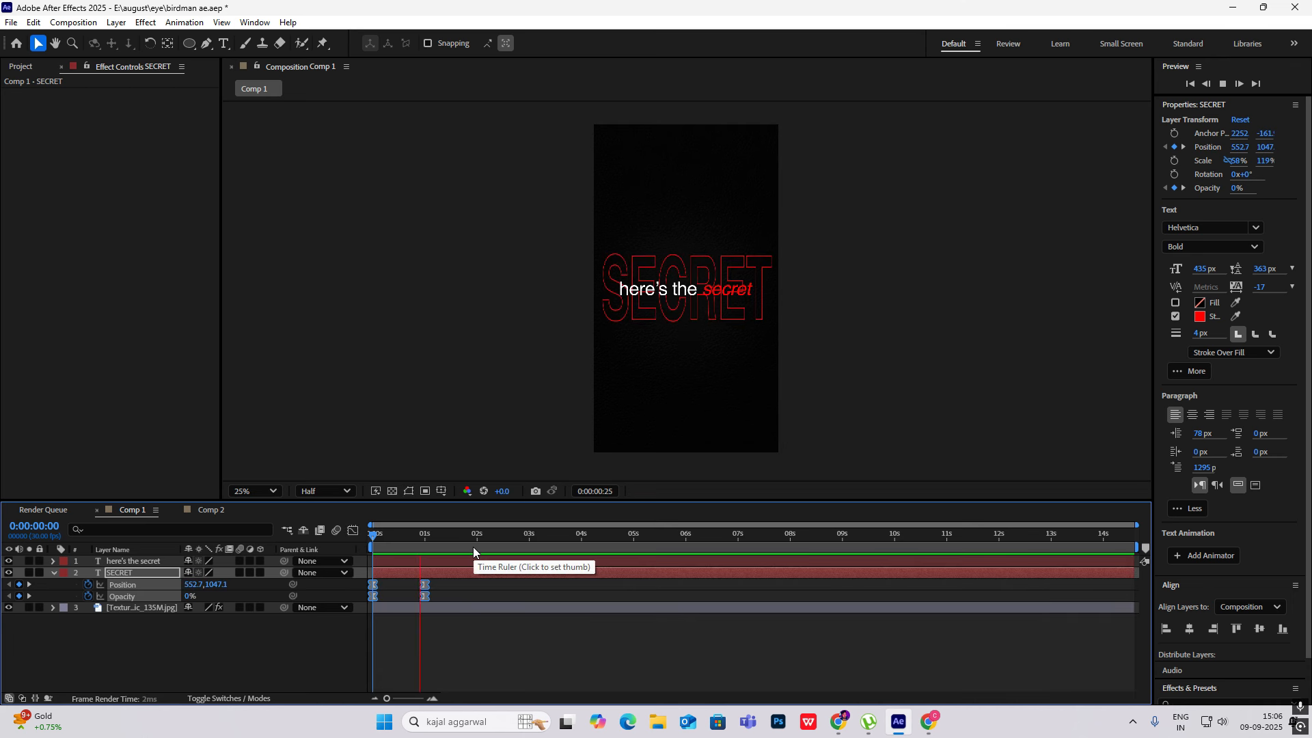
{"action": "key", "text": "space"}
{"action": "mouse_move", "coordinate": [373, 534]}
{"action": "left_mouse_down"}
{"action": "mouse_move", "coordinate": [451, 551]}
{"action": "mouse_move", "coordinate": [373, 537]}
{"action": "left_mouse_up"}
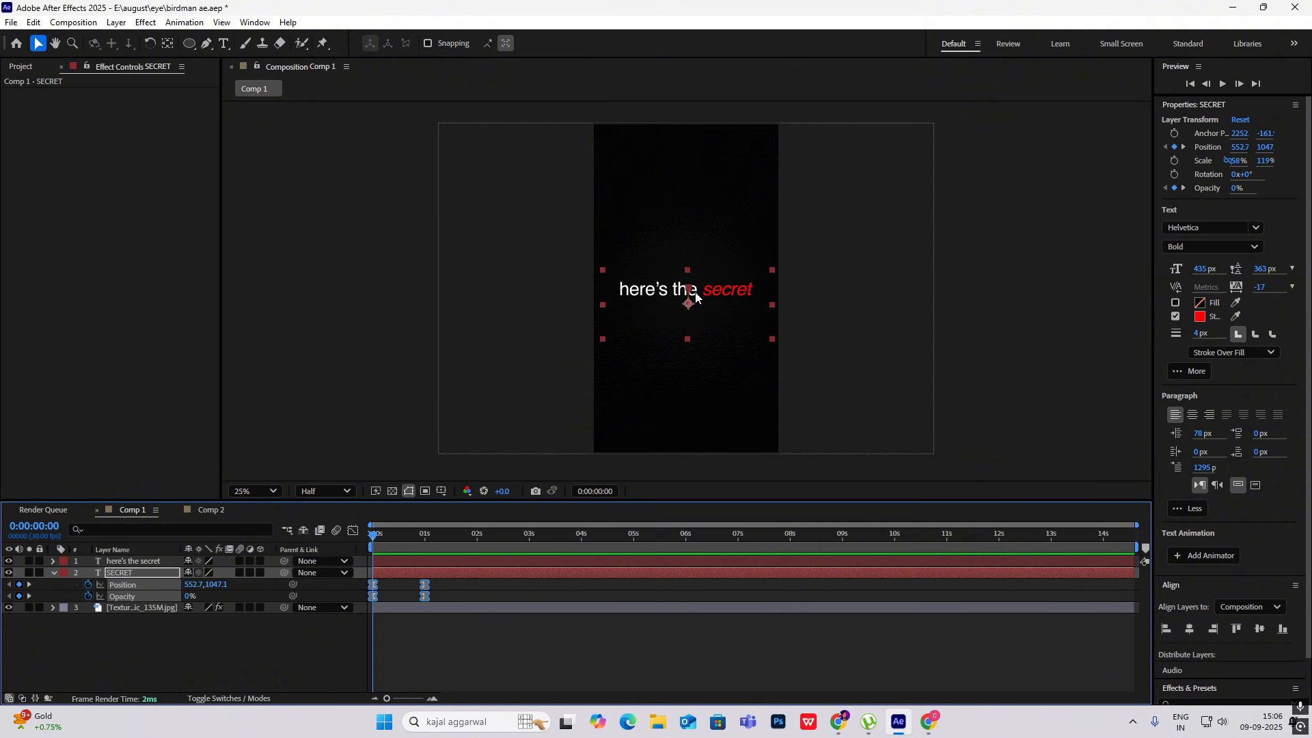
Examine the reference video in Comp 2 around 0:00:00:04 for how the small text appears, and return to Comp 1.
{"action": "left_click", "coordinate": [191, 642]}
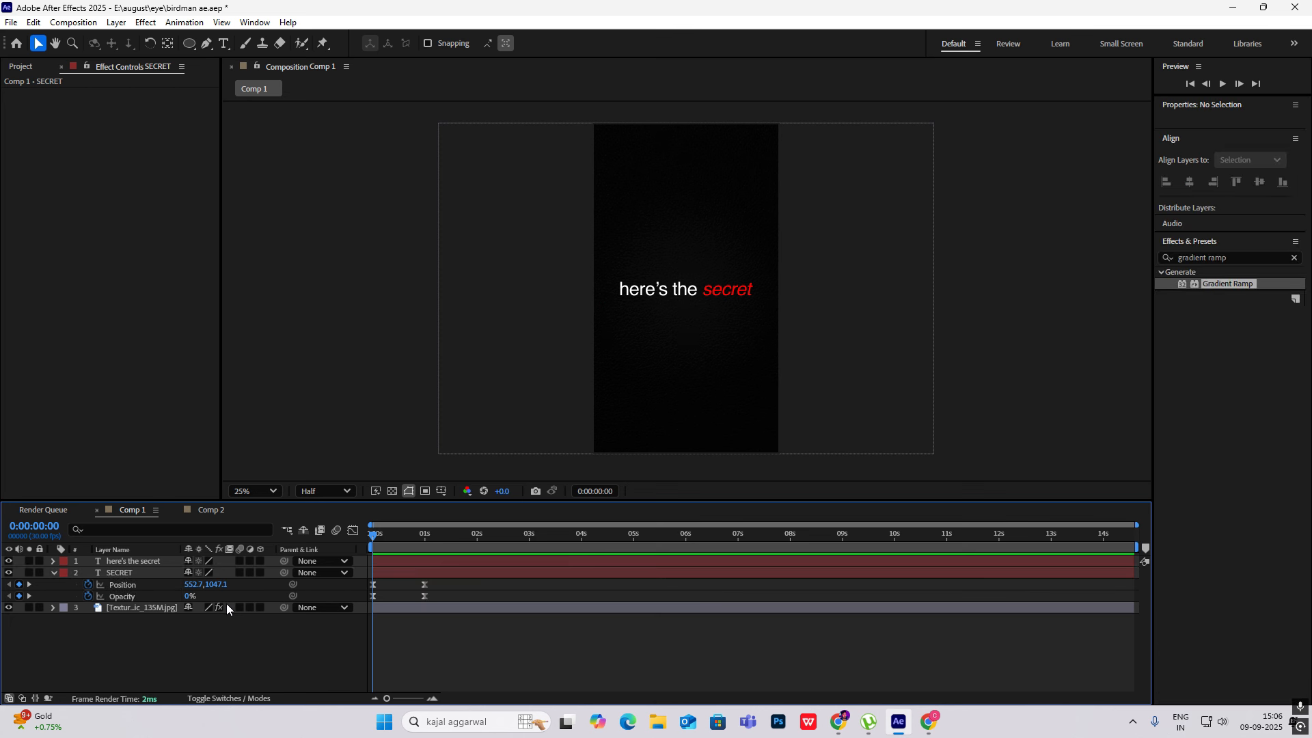
{"action": "left_click", "coordinate": [210, 511]}
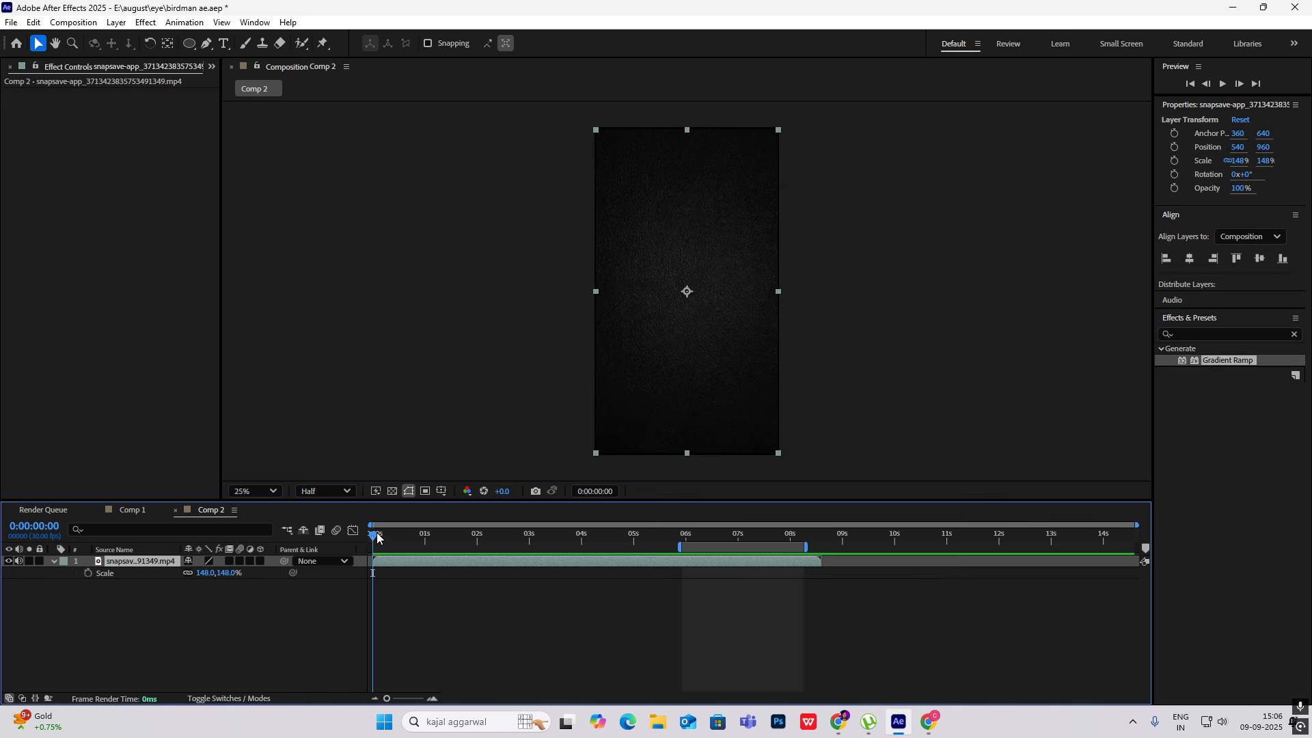
{"action": "mouse_move", "coordinate": [379, 539]}
{"action": "left_mouse_down"}
{"action": "mouse_move", "coordinate": [404, 539]}
{"action": "mouse_move", "coordinate": [379, 539]}
{"action": "left_mouse_up"}
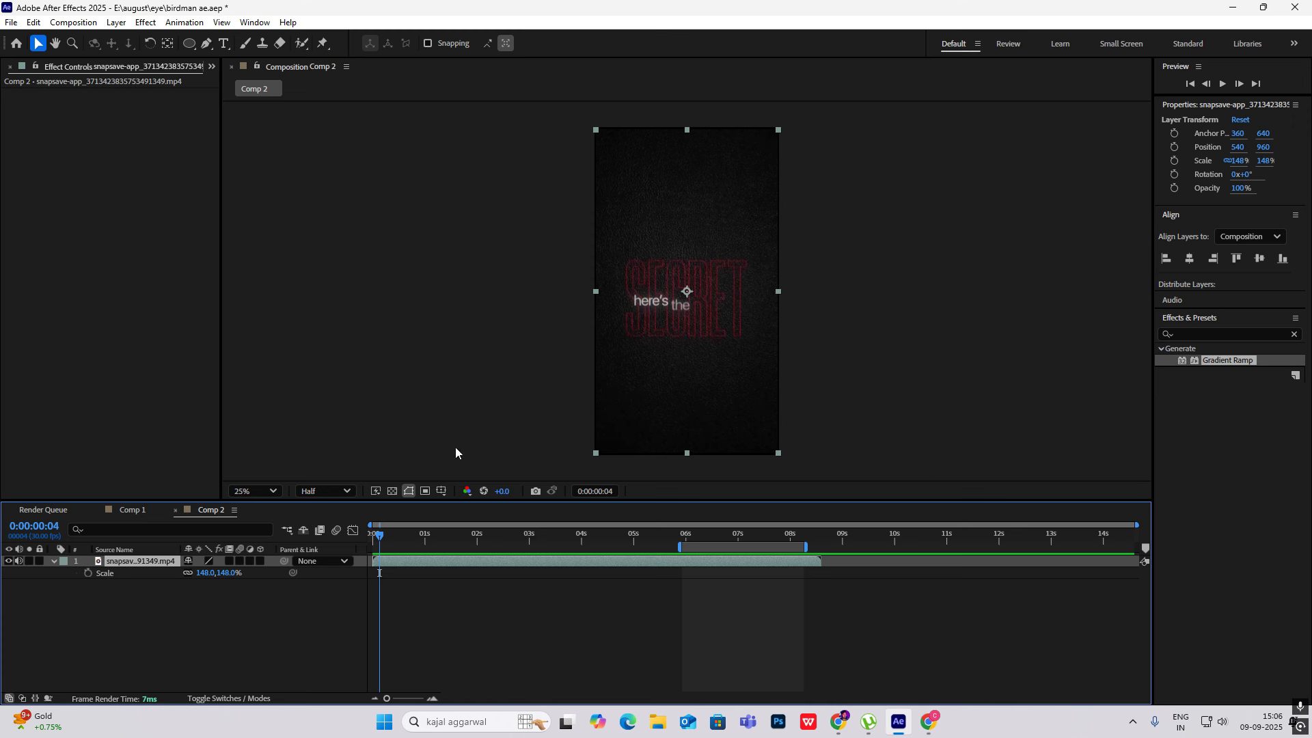
{"action": "left_click", "coordinate": [132, 511]}
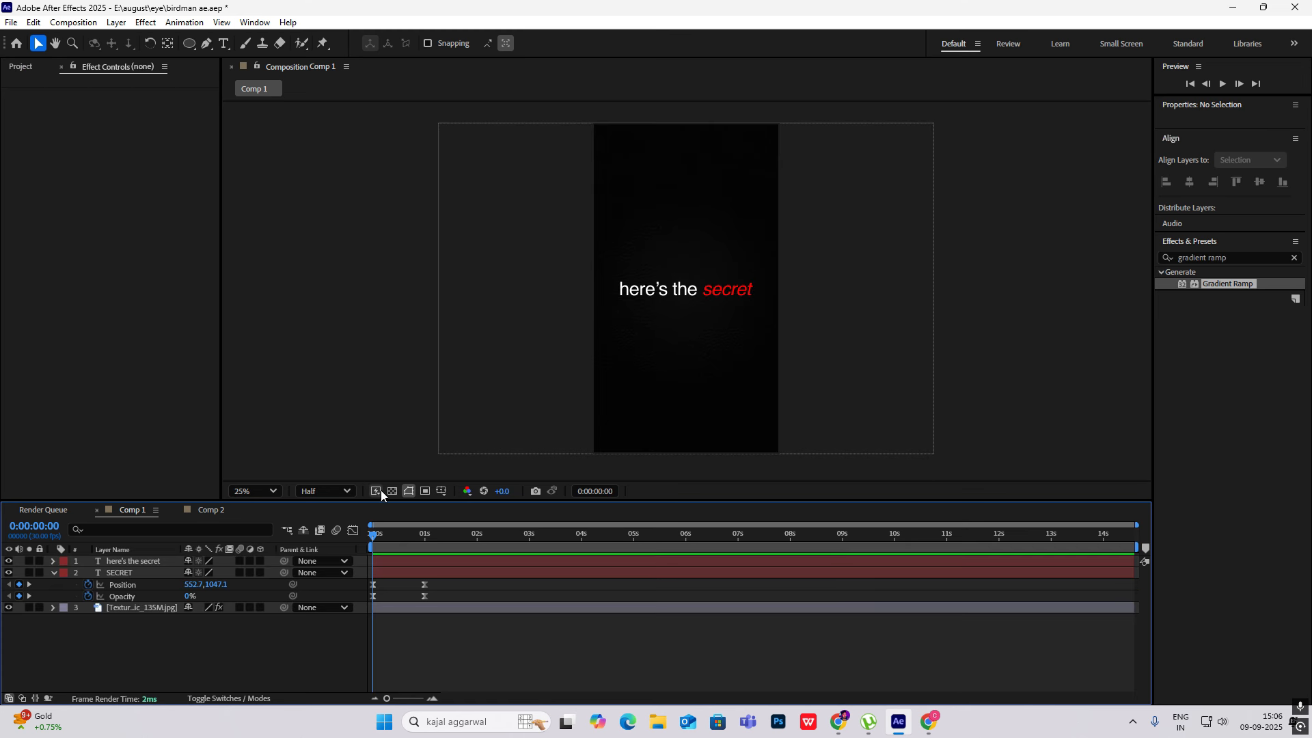
Add an Opacity text animator to the "here's the secret" layer and set its opacity to 0%.
{"action": "left_click", "coordinate": [142, 563]}
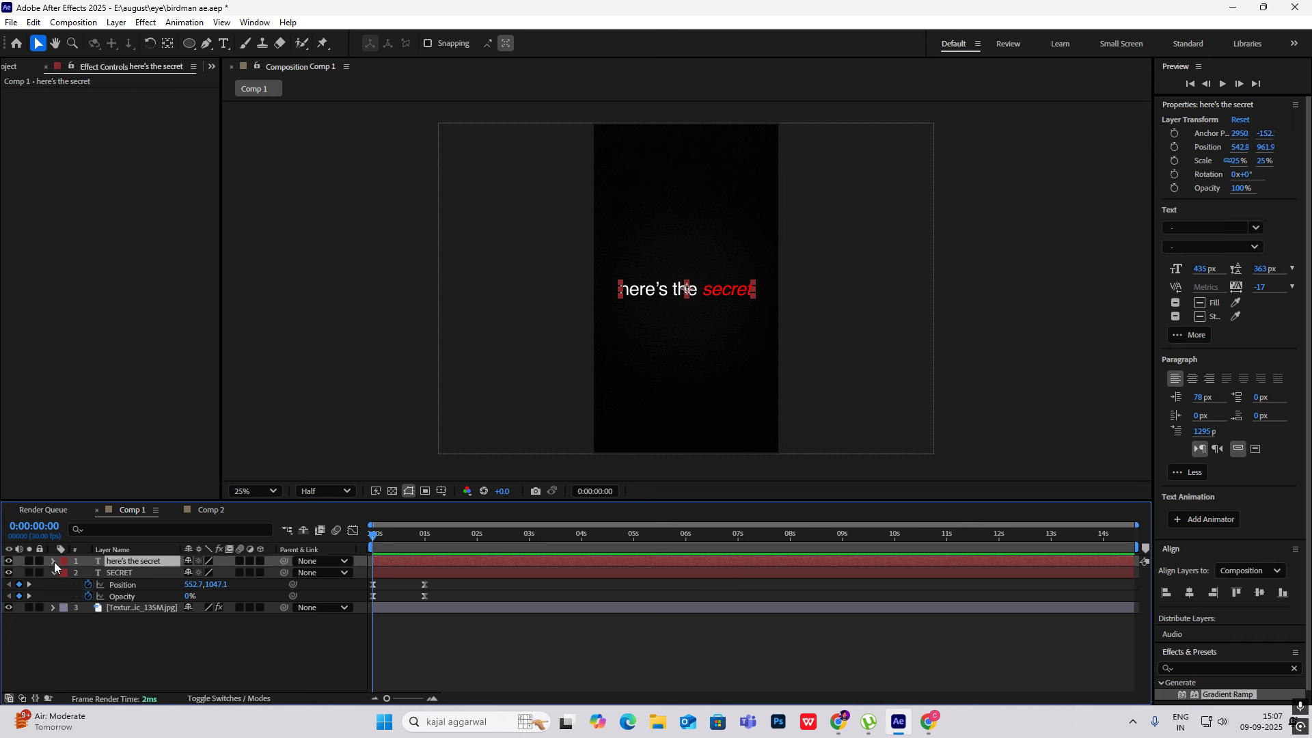
{"action": "left_click", "coordinate": [53, 561]}
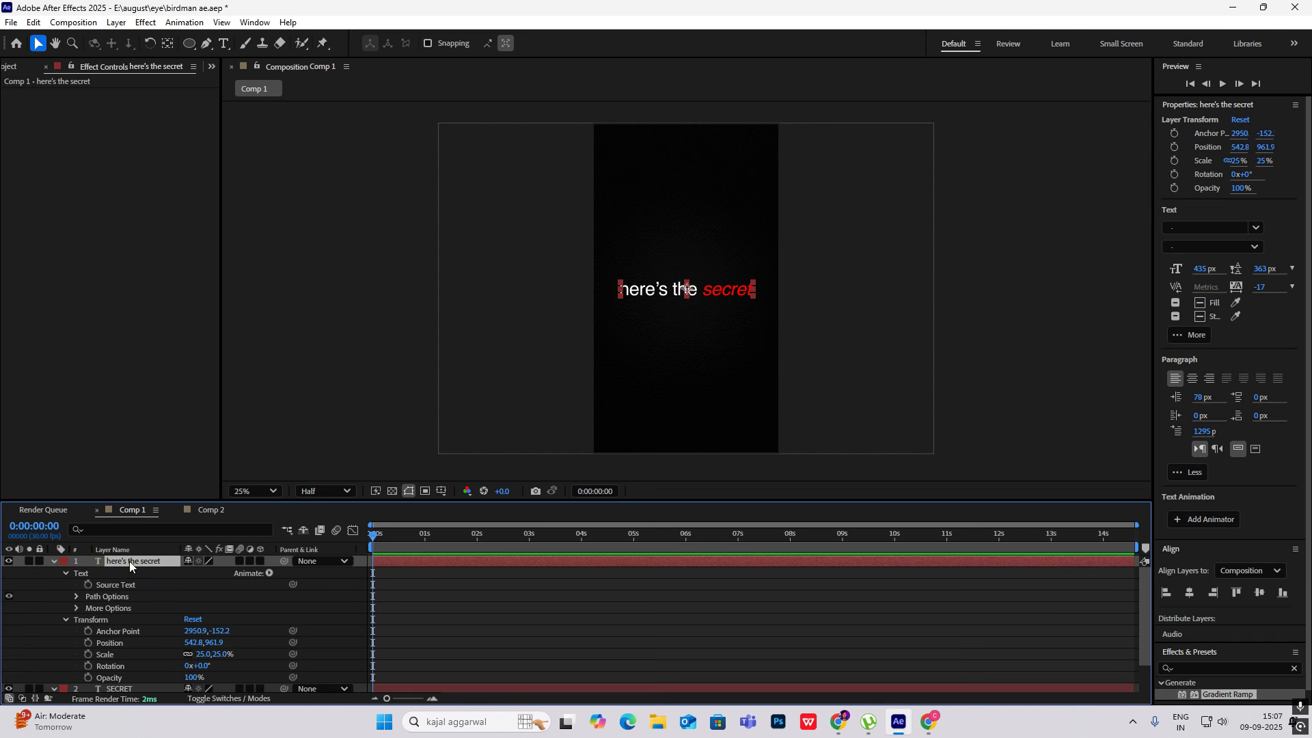
{"action": "left_click", "coordinate": [269, 573]}
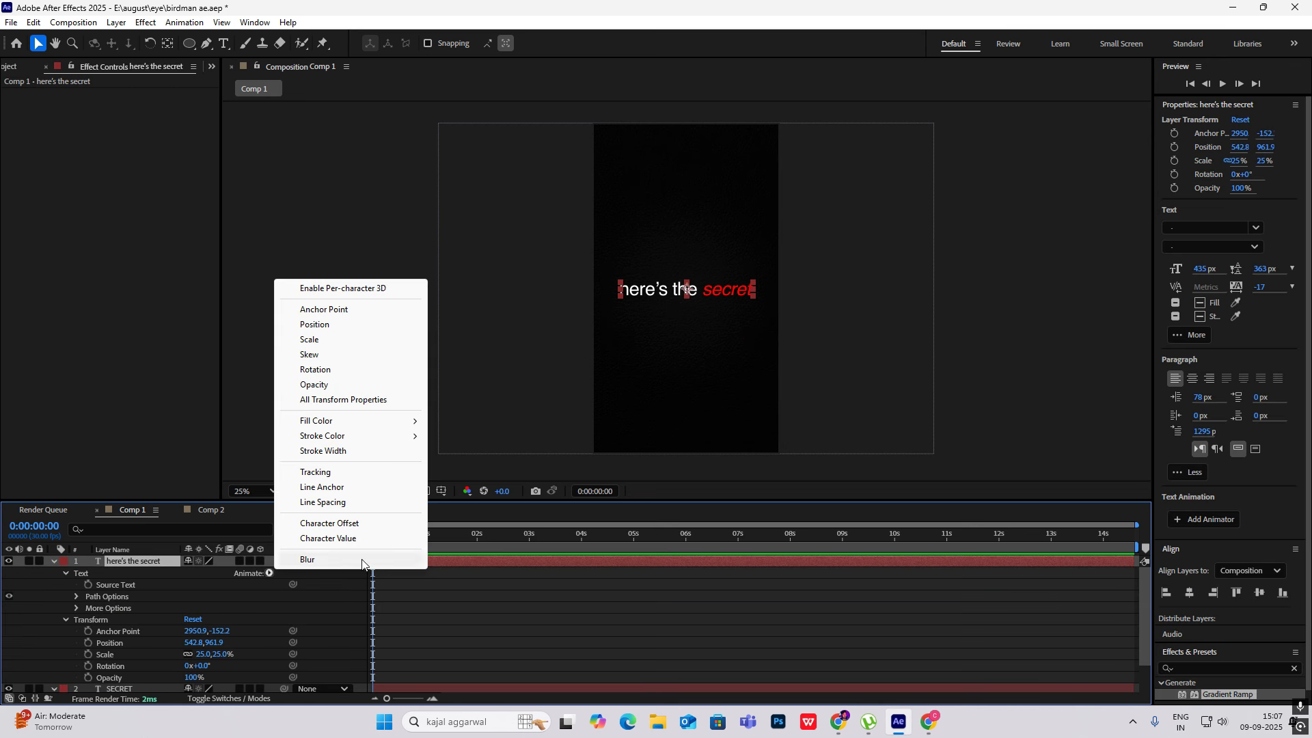
{"action": "left_click", "coordinate": [327, 387]}
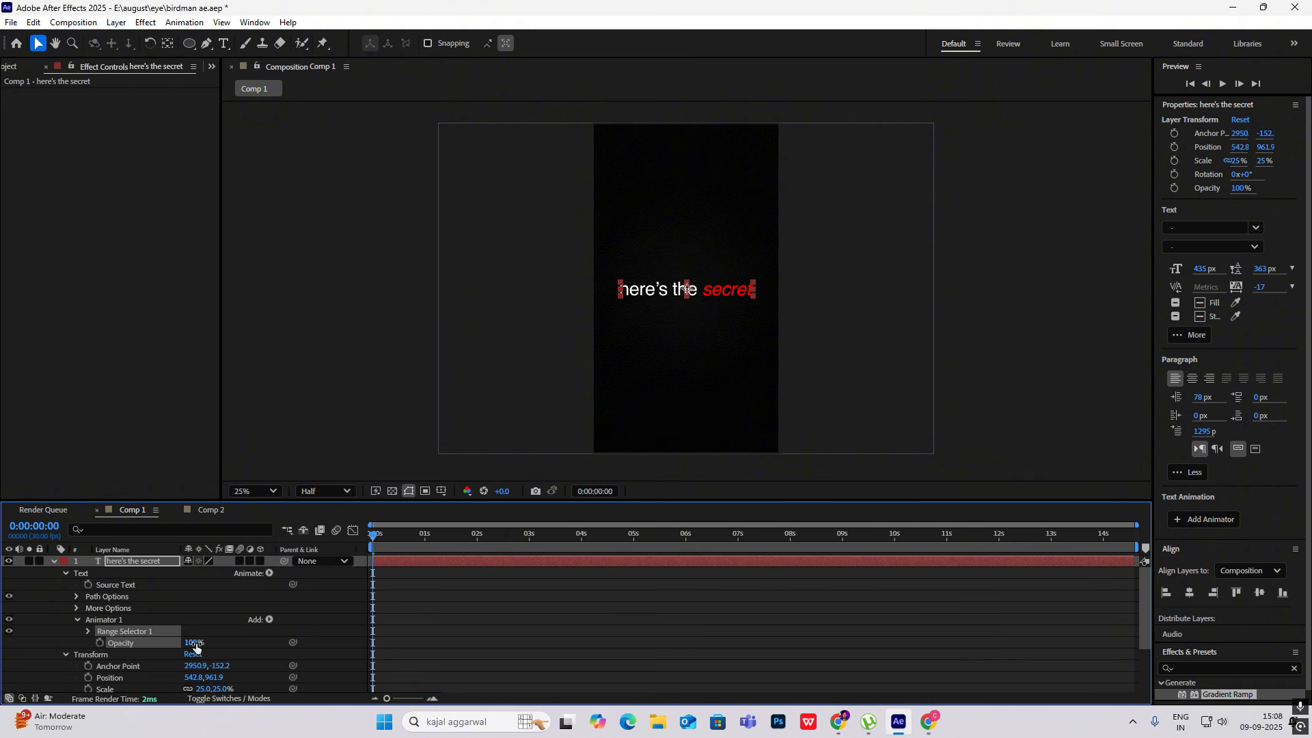
{"action": "left_click_drag", "start_coordinate": [196, 644], "coordinate": [39, 642]}
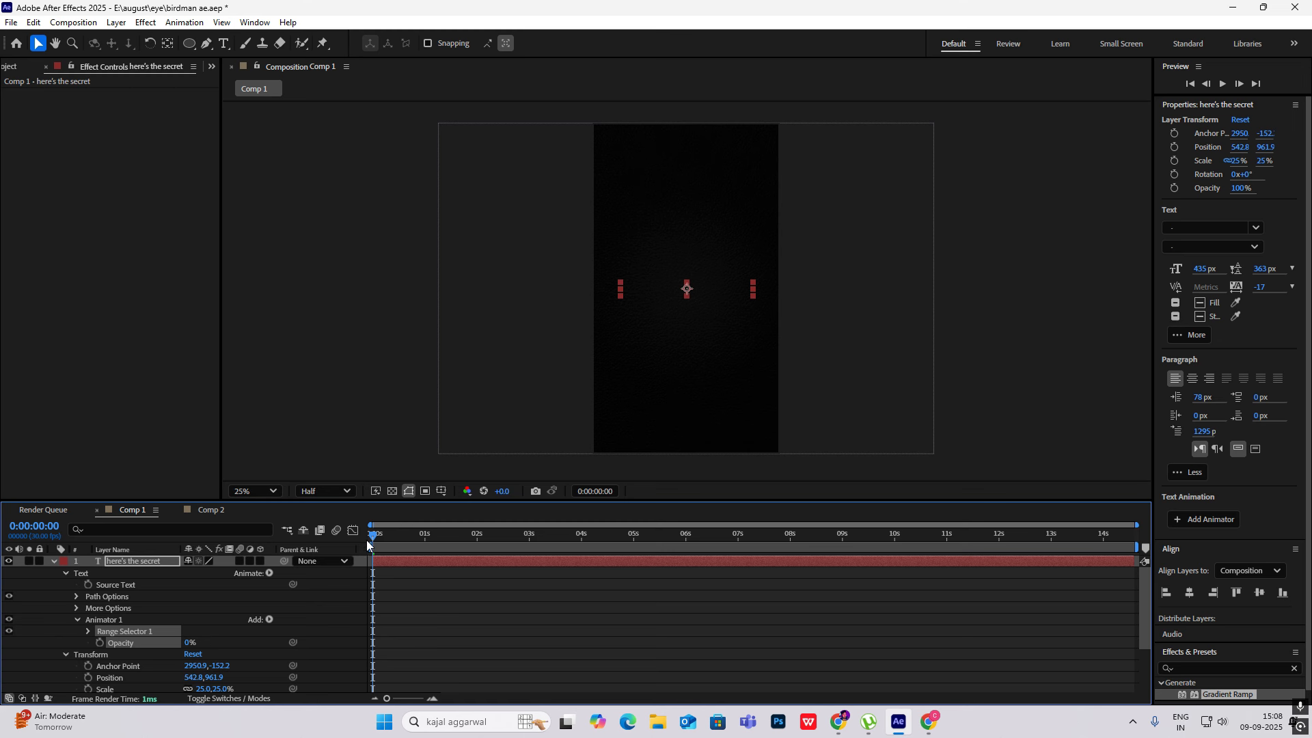
{"action": "left_click_drag", "start_coordinate": [373, 536], "coordinate": [302, 553]}
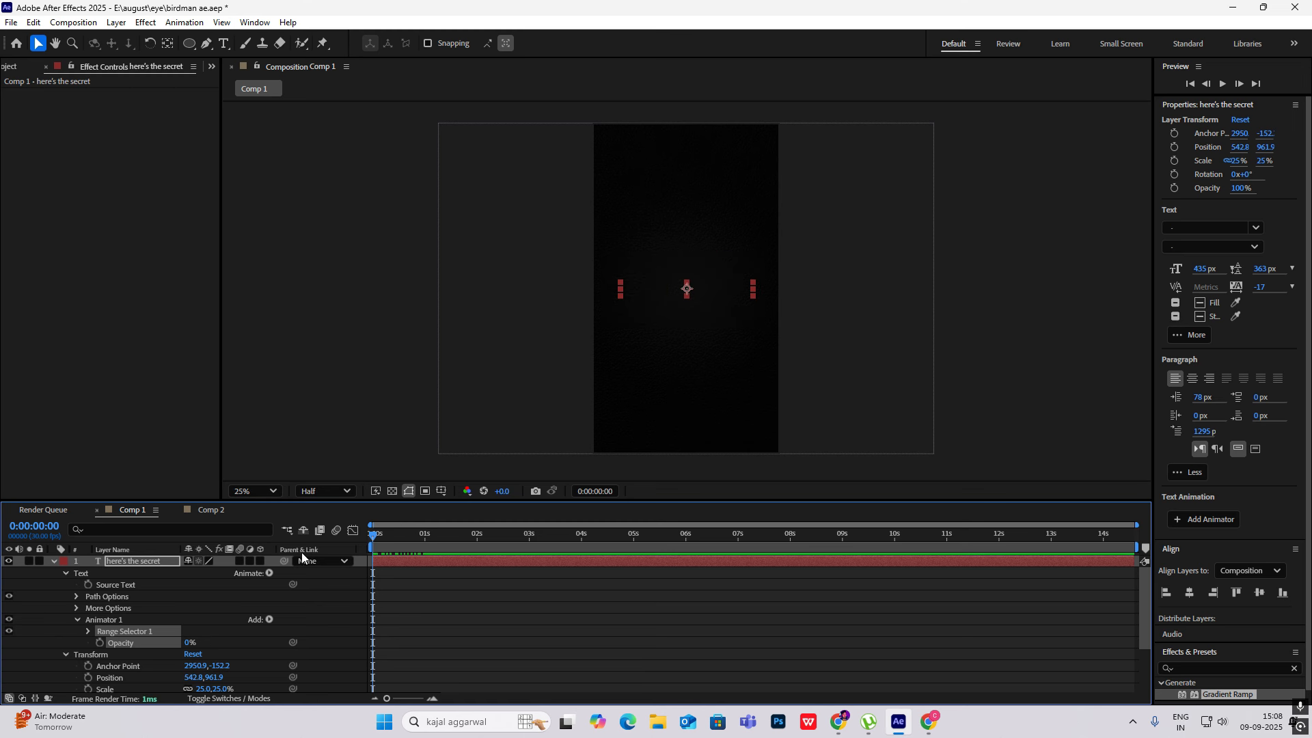
In the opacity animator's Range Selector 1, set Start to 100% and End to 0%.
{"action": "left_click", "coordinate": [89, 632]}
{"action": "scroll", "coordinate": [155, 637], "scroll_direction": "down", "scroll_amount": 1}
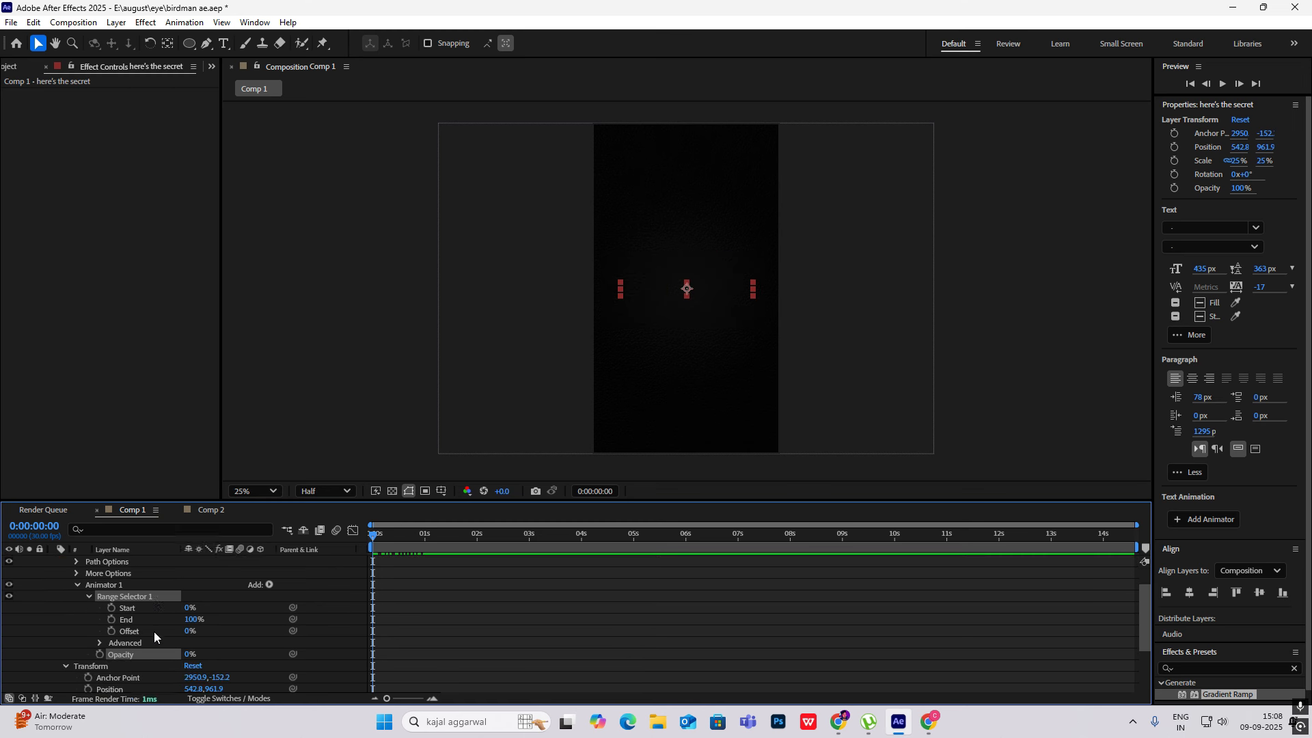
{"action": "left_click_drag", "start_coordinate": [205, 622], "coordinate": [283, 621]}
{"action": "left_click_drag", "start_coordinate": [191, 609], "coordinate": [321, 607]}
{"action": "left_click_drag", "start_coordinate": [188, 620], "coordinate": [110, 619]}
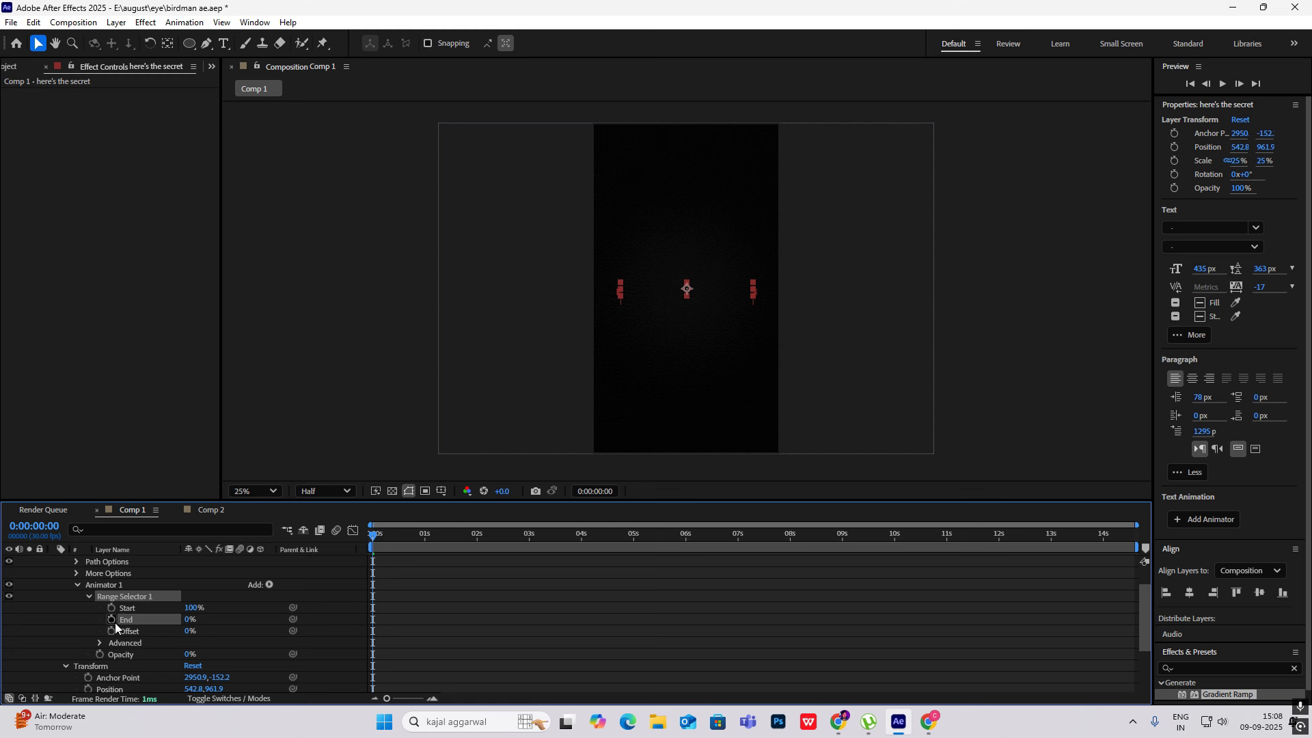
Keyframe the range selector's End at 0% at 0:00:00:00 and 100% at 0:00:01:00.
{"action": "left_click", "coordinate": [111, 620]}
{"action": "left_click_drag", "start_coordinate": [375, 542], "coordinate": [425, 536]}
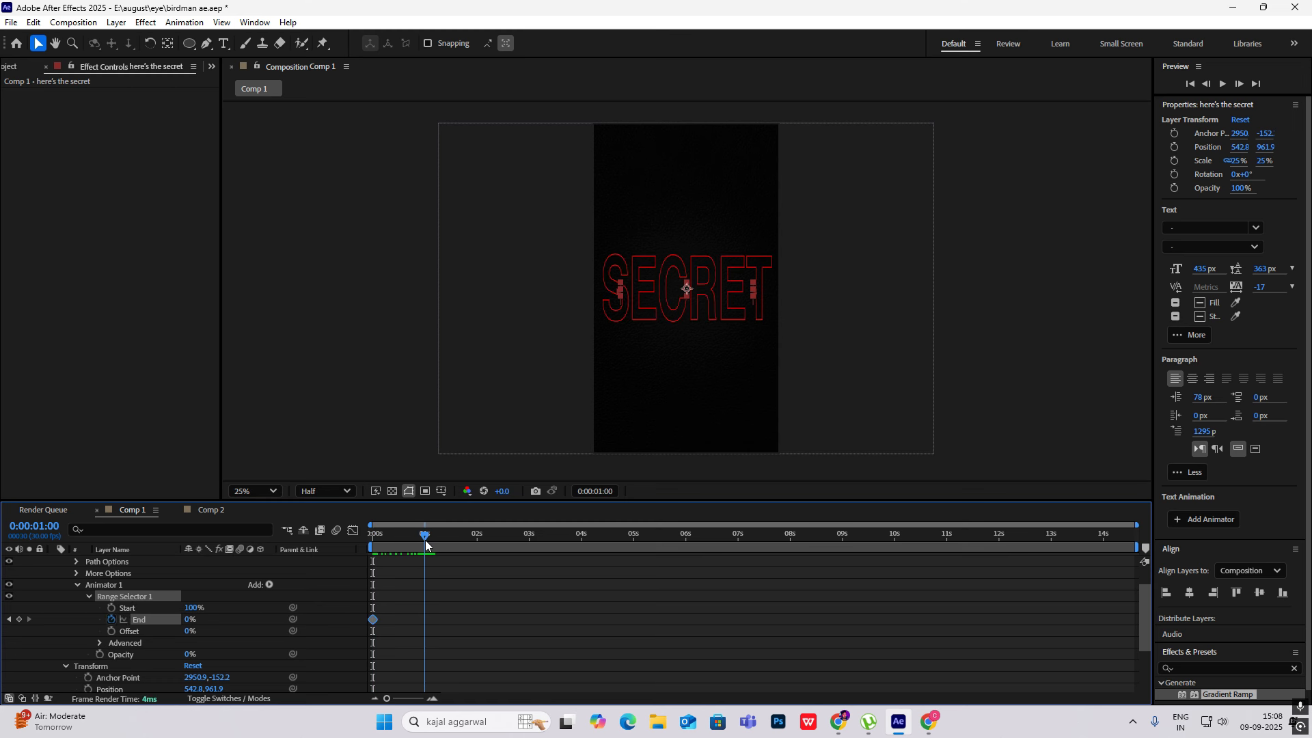
{"action": "left_click_drag", "start_coordinate": [190, 619], "coordinate": [269, 618]}
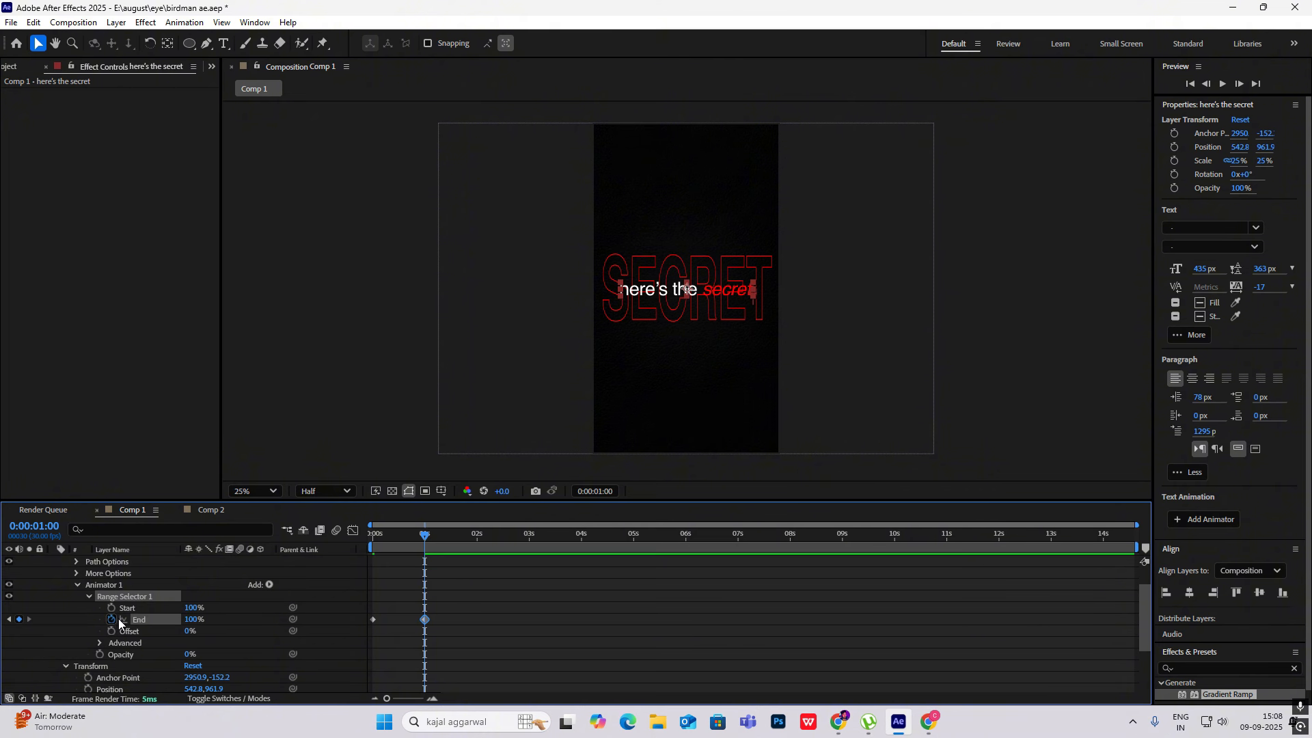
Apply Easy Ease to the End keyframes and reshape their speed curve into a sharp peak midway.
{"action": "left_click_drag", "start_coordinate": [470, 602], "coordinate": [397, 622]}
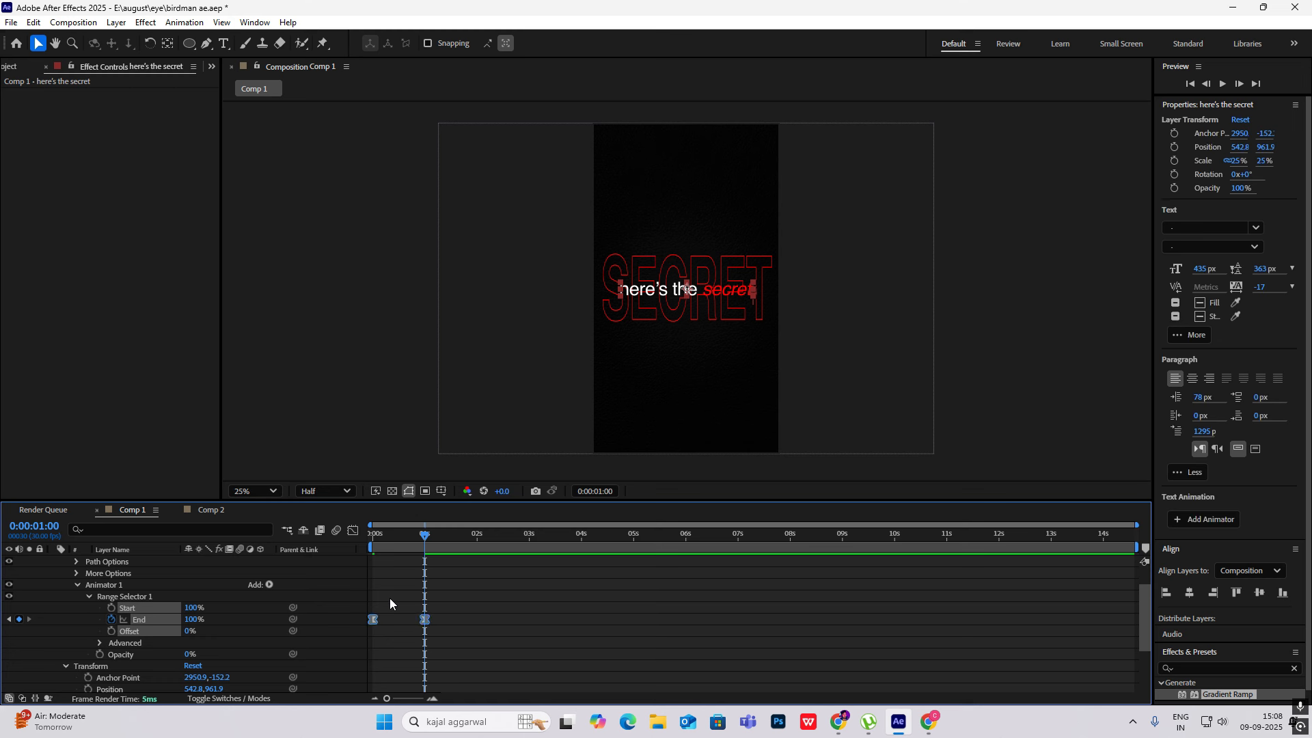
{"action": "left_click", "coordinate": [353, 531]}
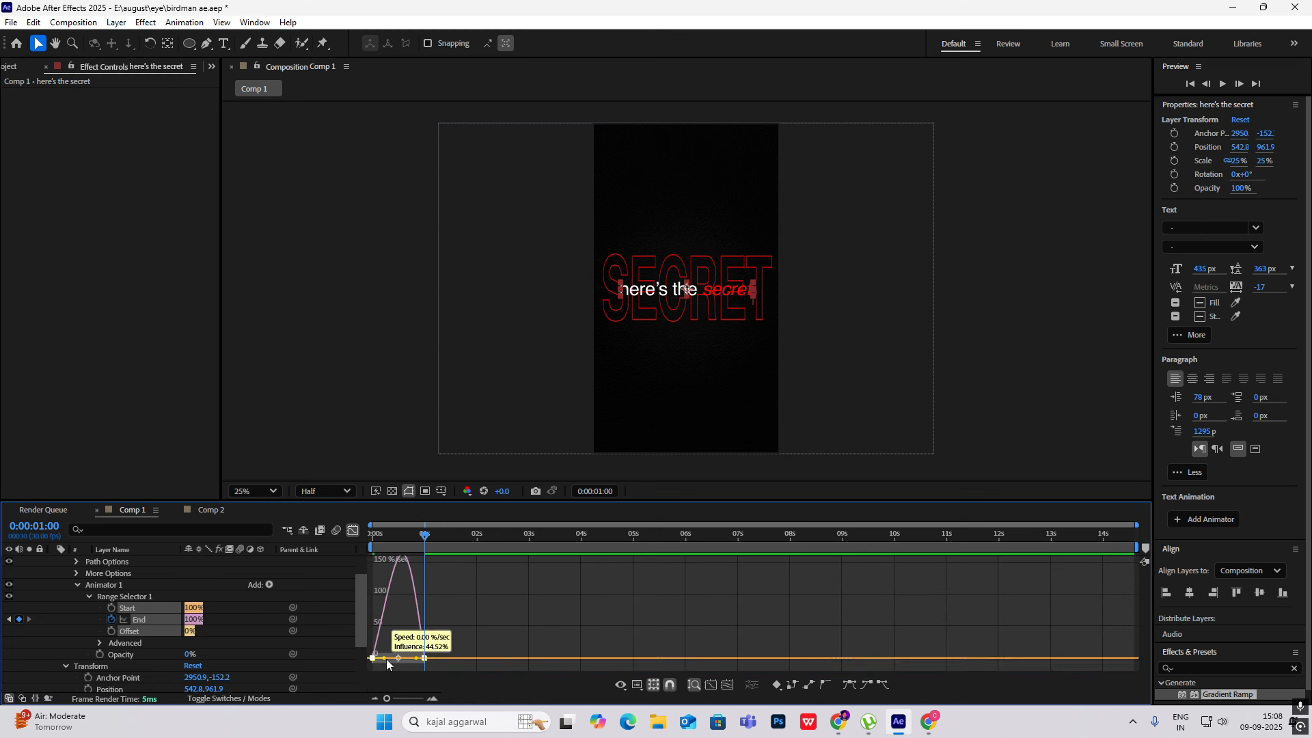
{"action": "left_click_drag", "start_coordinate": [417, 659], "coordinate": [407, 660]}
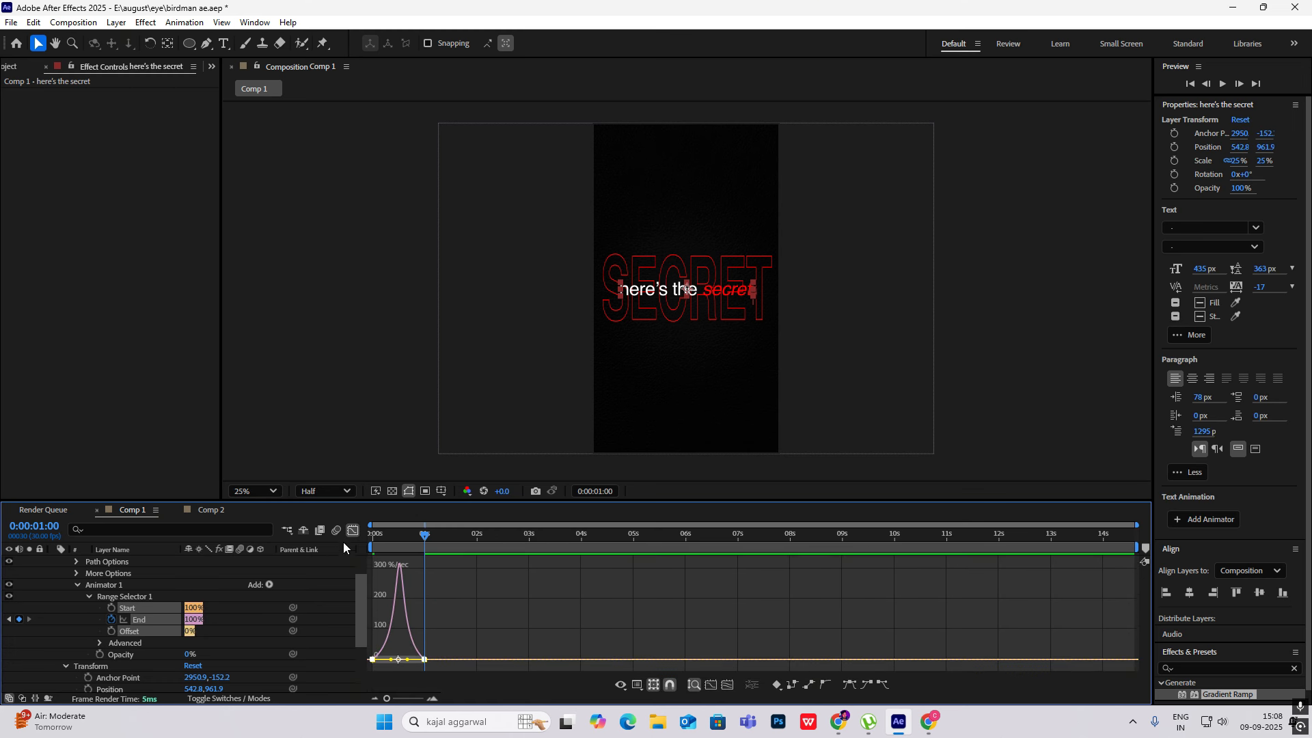
{"action": "left_click", "coordinate": [351, 531]}
Preview the text reveal from the start and move the last End keyframe to about 0:00:01:10.
{"action": "key", "text": "Home"}
{"action": "key", "text": "space"}
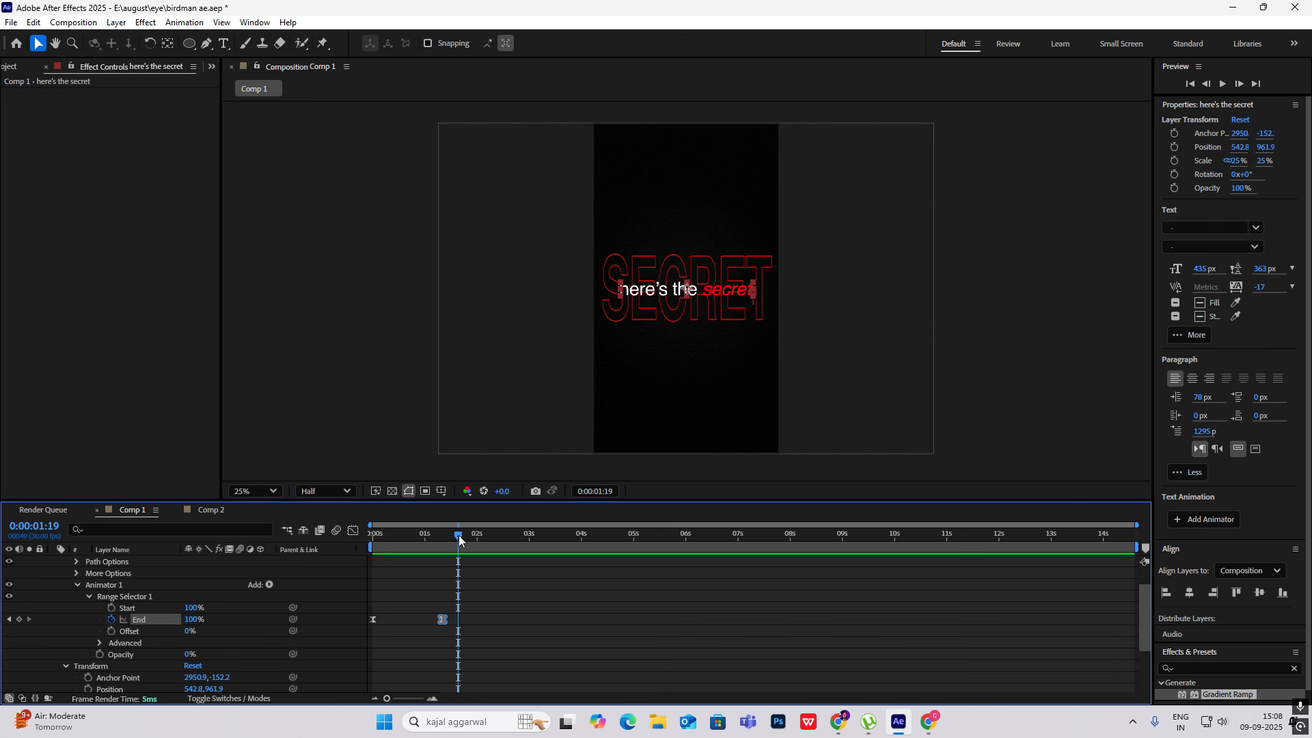
{"action": "mouse_move", "coordinate": [458, 535]}
{"action": "left_mouse_down"}
{"action": "mouse_move", "coordinate": [338, 541]}
{"action": "mouse_move", "coordinate": [436, 548]}
{"action": "left_mouse_up"}
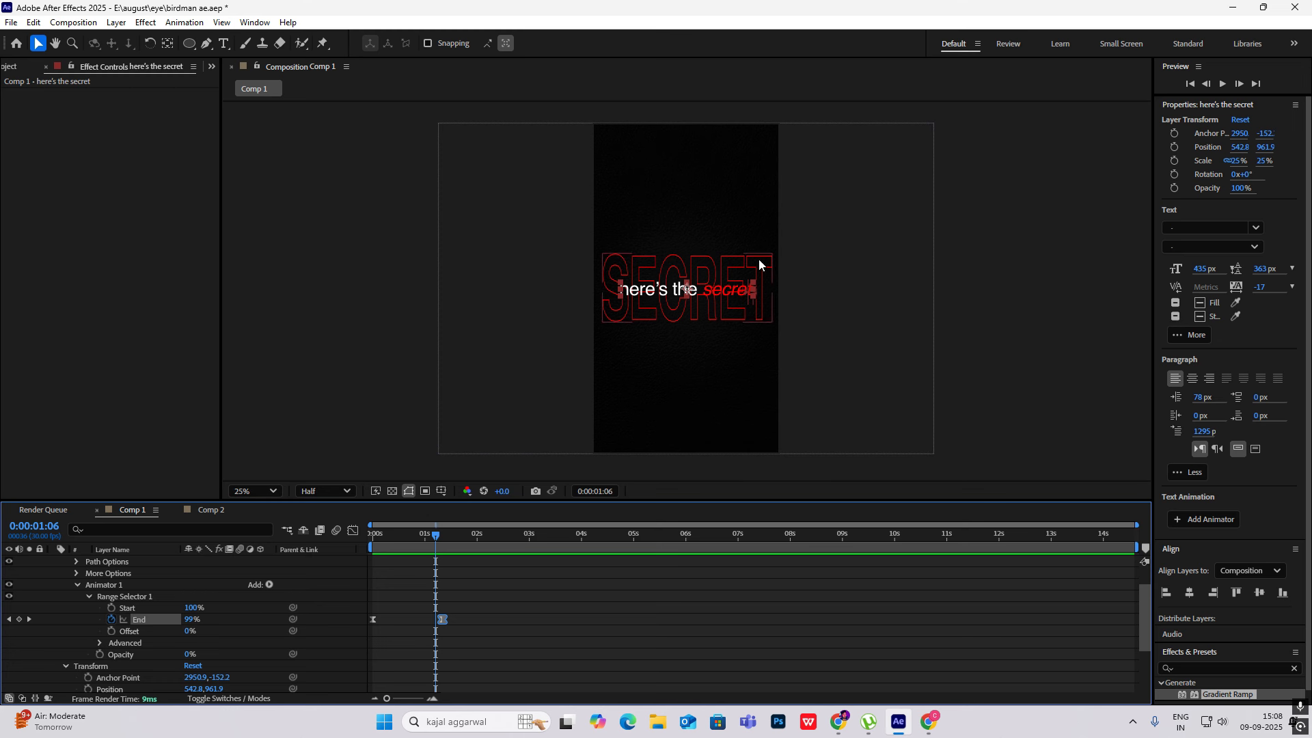
In the range selector's advanced options, base it on Words with Ease High 29% and Ease Low 39%.
{"action": "scroll", "coordinate": [140, 619], "scroll_direction": "down", "scroll_amount": 3}
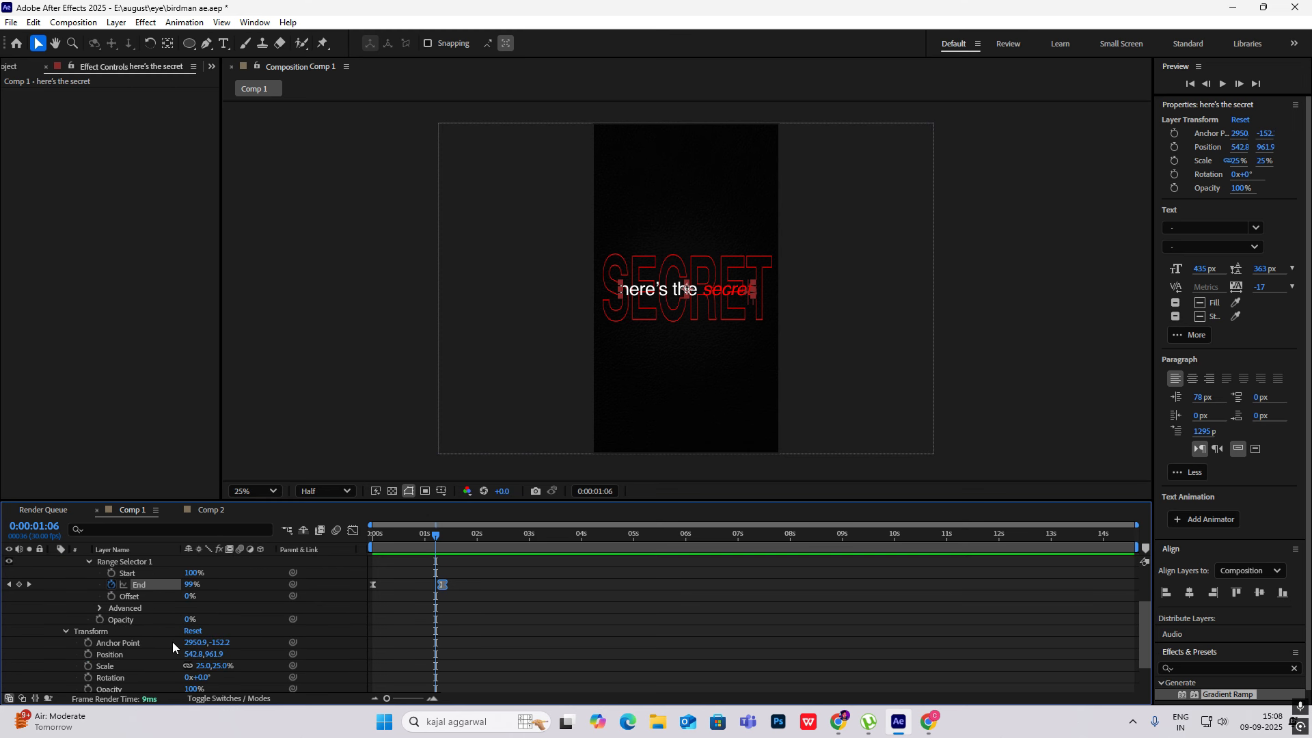
{"action": "left_click", "coordinate": [99, 608]}
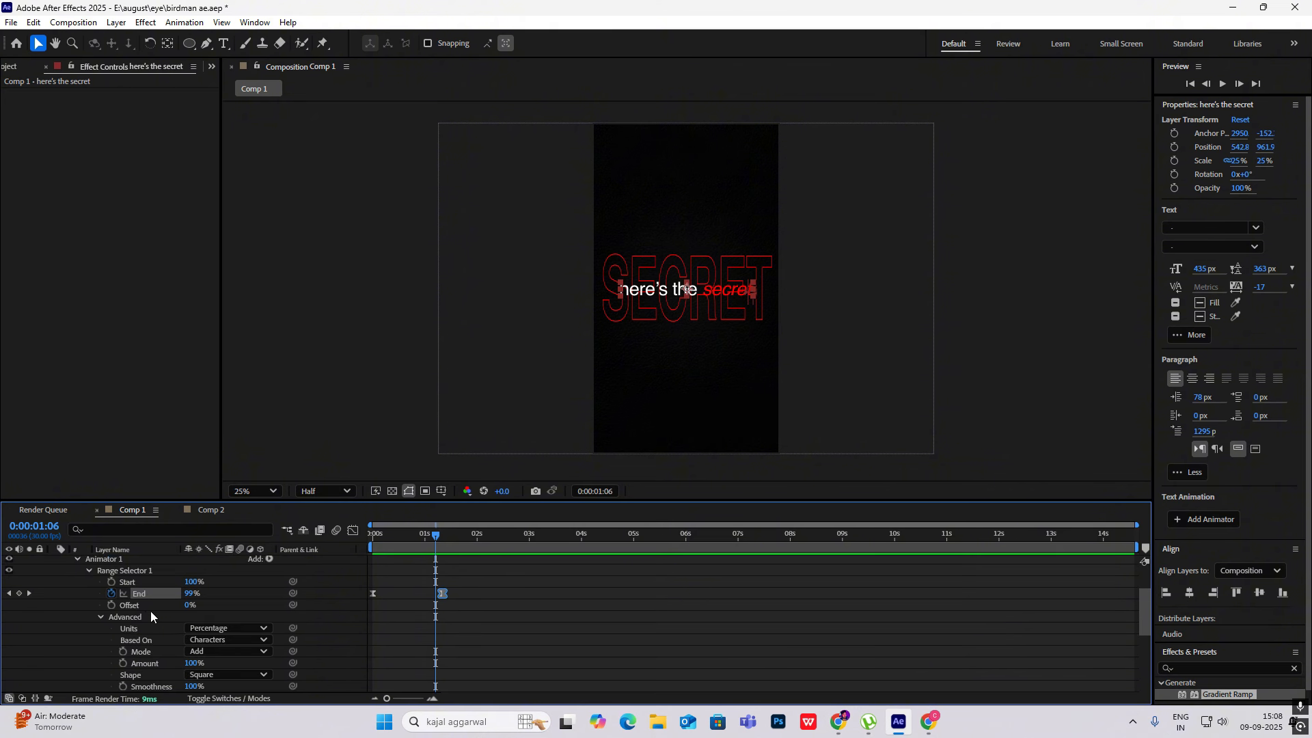
{"action": "left_click", "coordinate": [222, 640]}
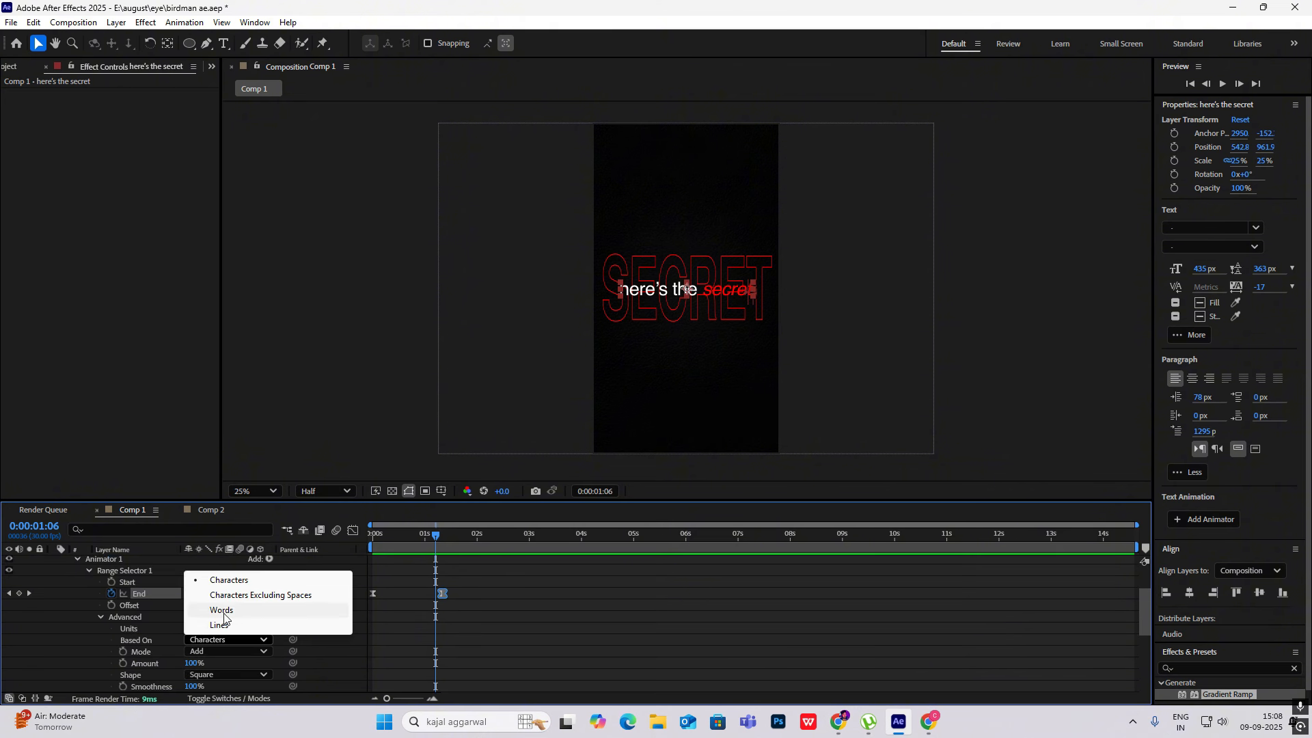
{"action": "left_click", "coordinate": [227, 611]}
{"action": "scroll", "coordinate": [186, 636], "scroll_direction": "down", "scroll_amount": 3}
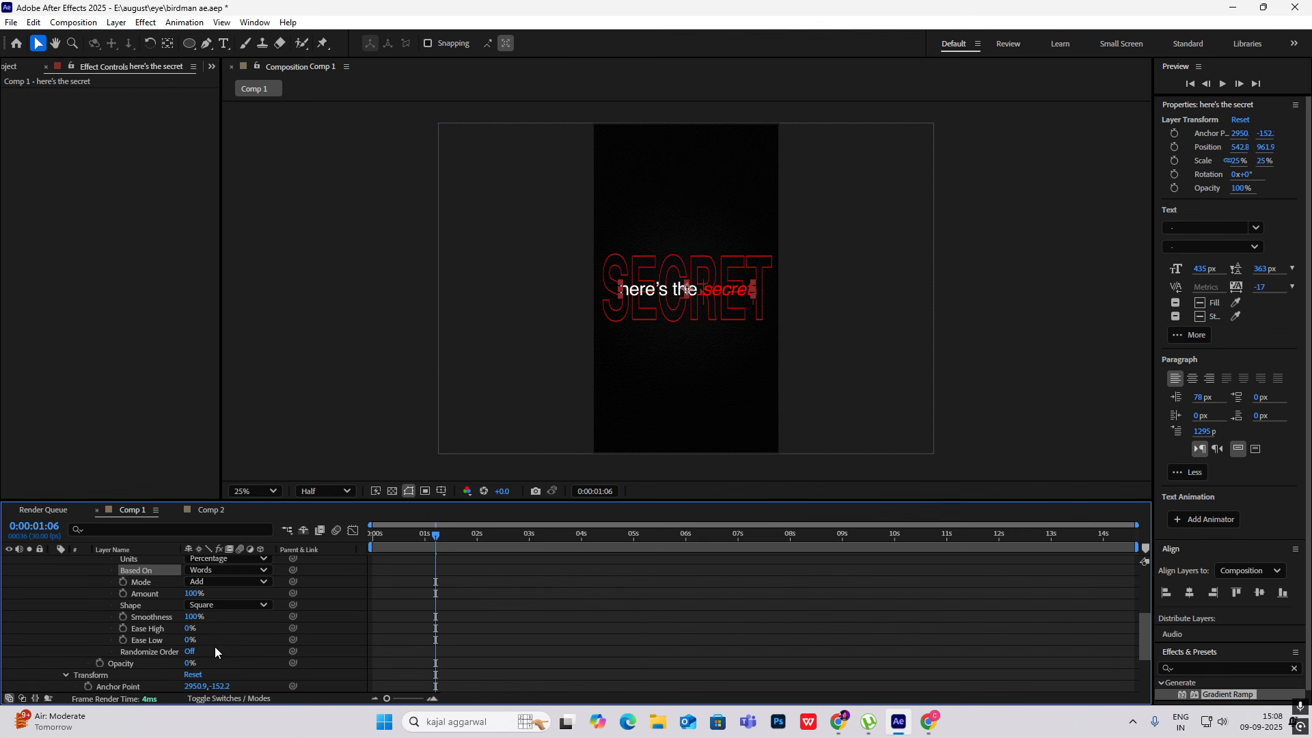
{"action": "mouse_move", "coordinate": [189, 628]}
{"action": "left_mouse_down"}
{"action": "mouse_move", "coordinate": [208, 628]}
{"action": "mouse_move", "coordinate": [206, 642]}
{"action": "left_mouse_up"}
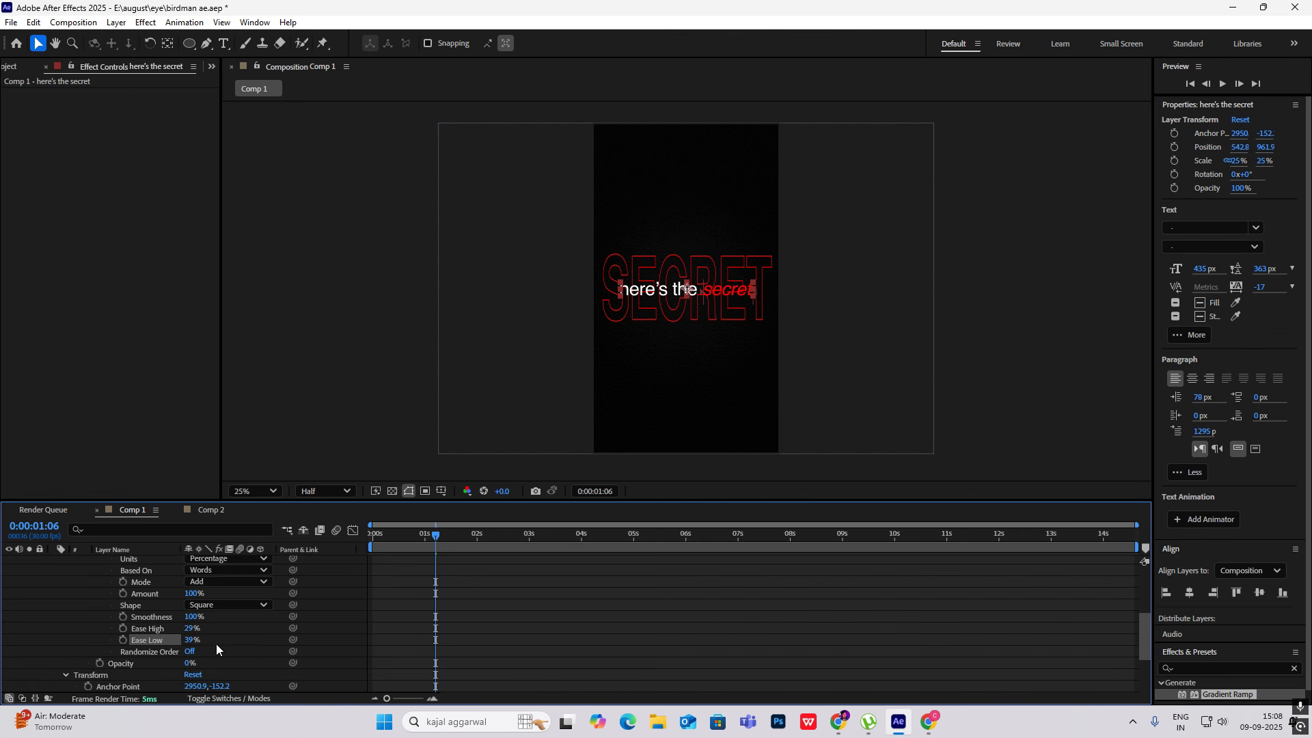
Add a Position property to the text animator and increase its vertical offset while viewing 0:00:00:04.
{"action": "scroll", "coordinate": [215, 642], "scroll_direction": "up", "scroll_amount": 3}
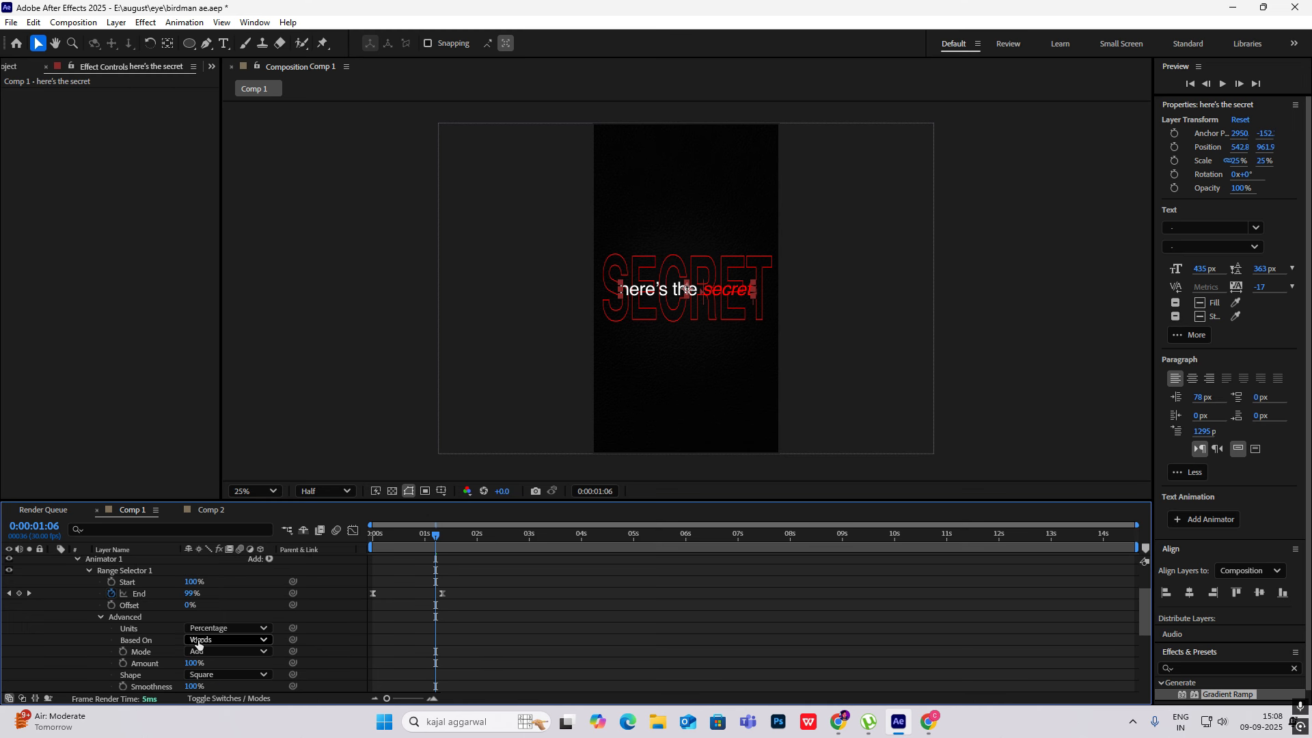
{"action": "scroll", "coordinate": [205, 625], "scroll_direction": "up", "scroll_amount": 2}
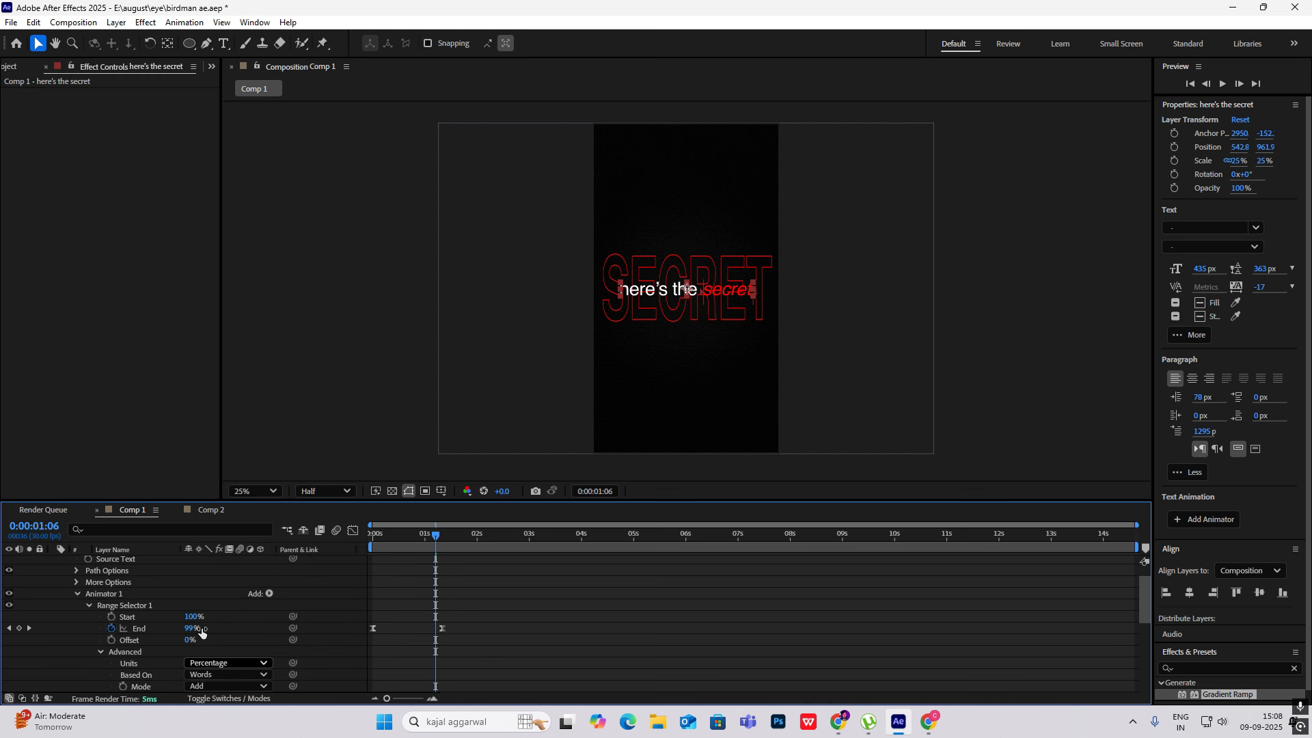
{"action": "left_click", "coordinate": [270, 593]}
{"action": "mouse_move", "coordinate": [301, 601]}
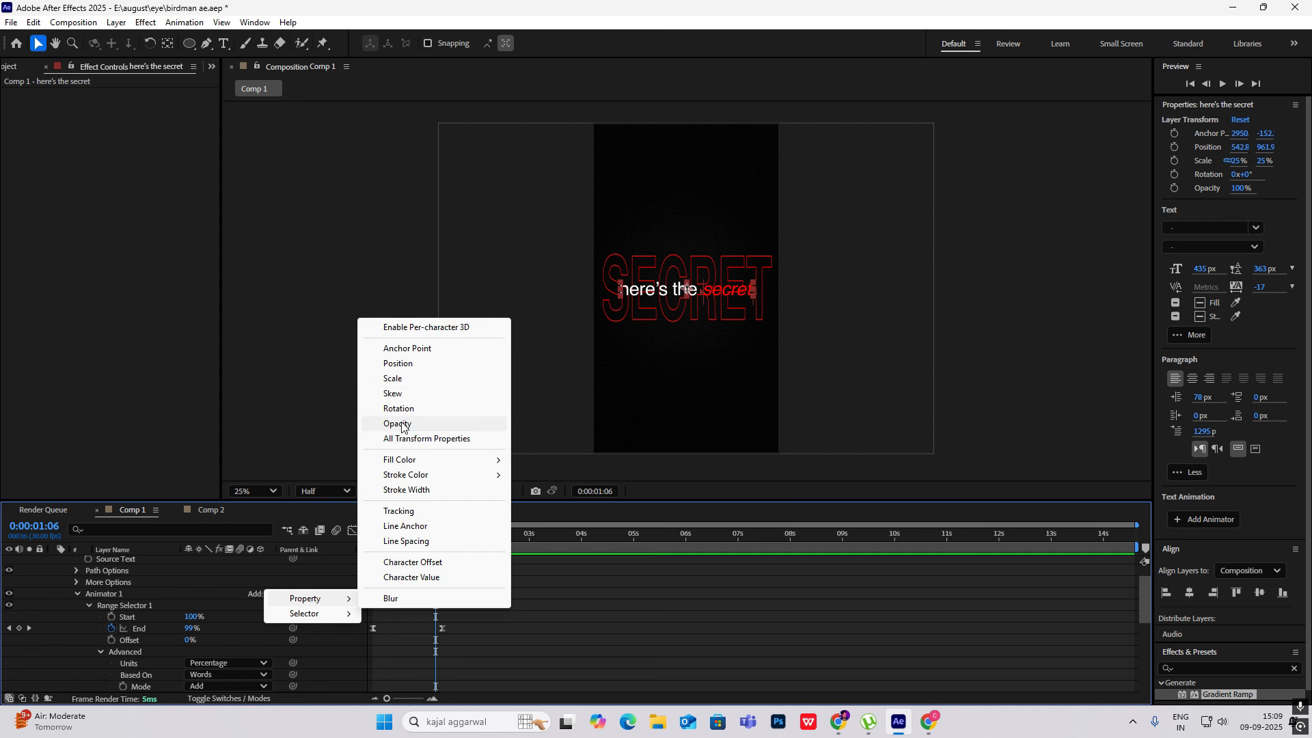
{"action": "left_click", "coordinate": [397, 363]}
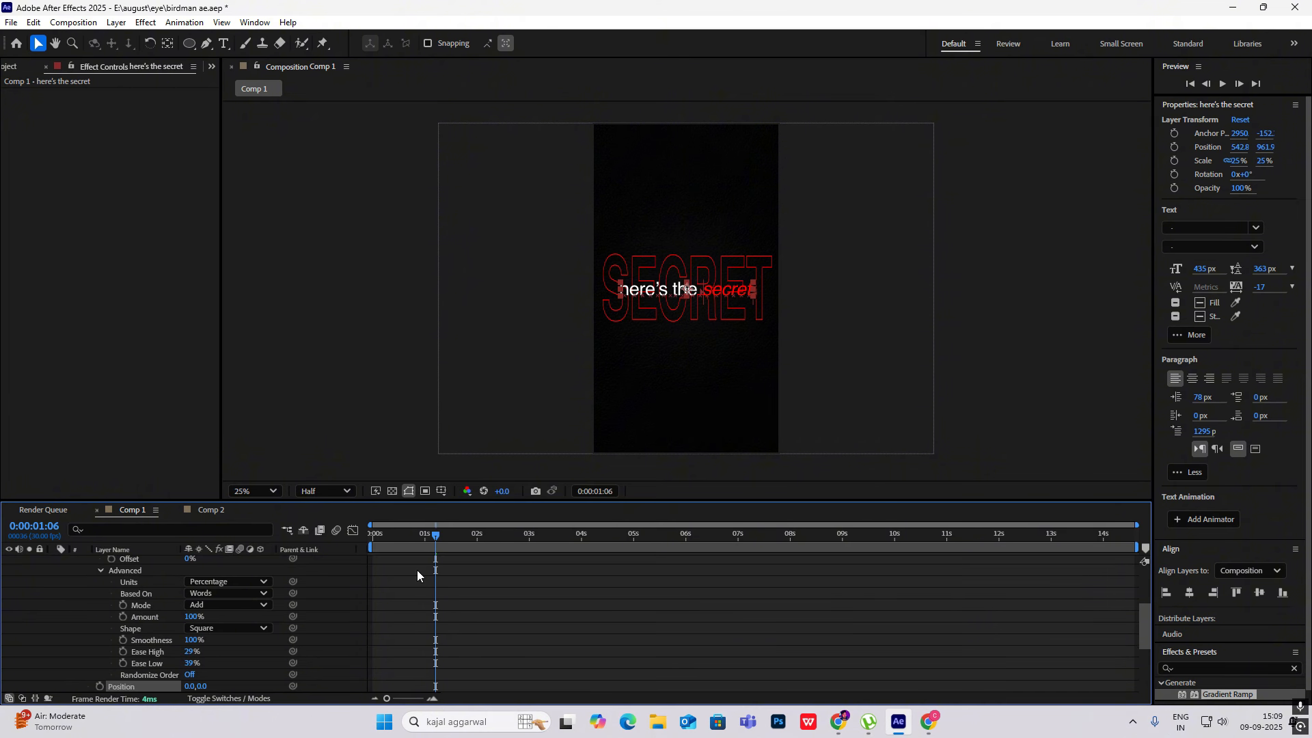
{"action": "scroll", "coordinate": [197, 686], "scroll_direction": "down", "scroll_amount": 4}
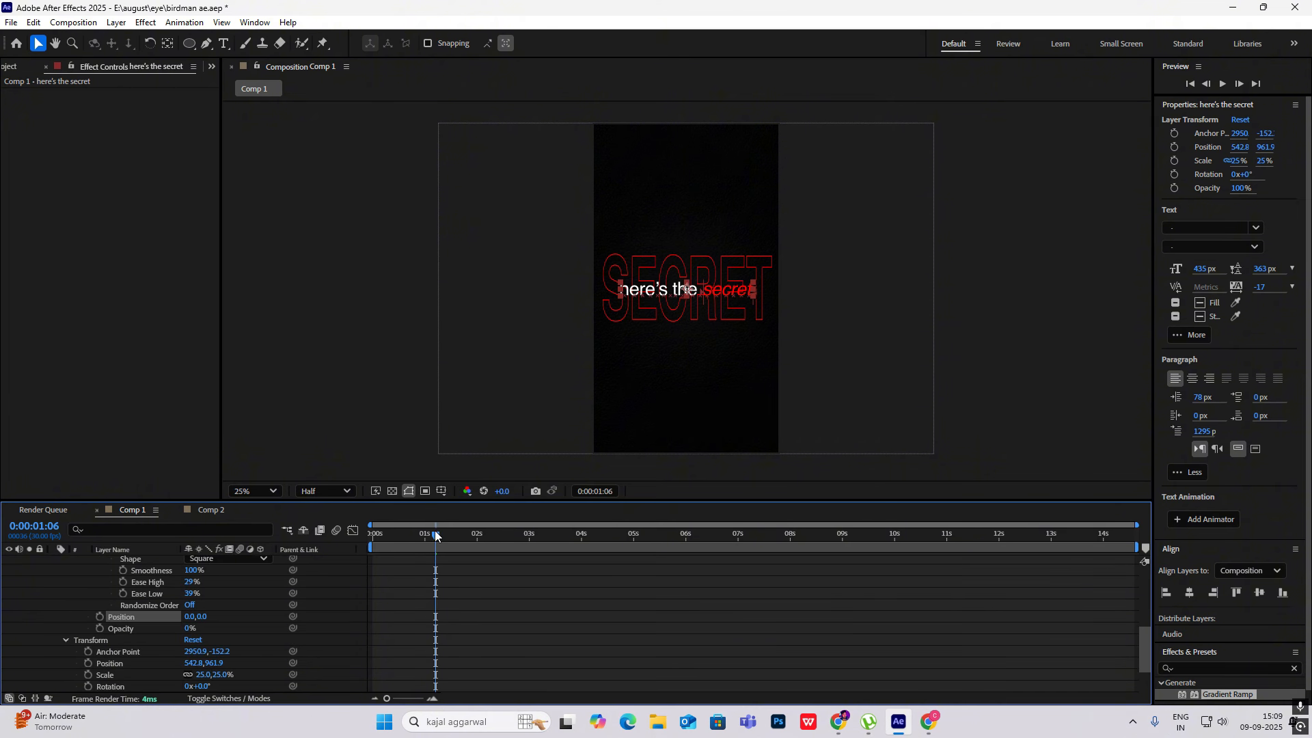
{"action": "left_click_drag", "start_coordinate": [436, 535], "coordinate": [380, 537]}
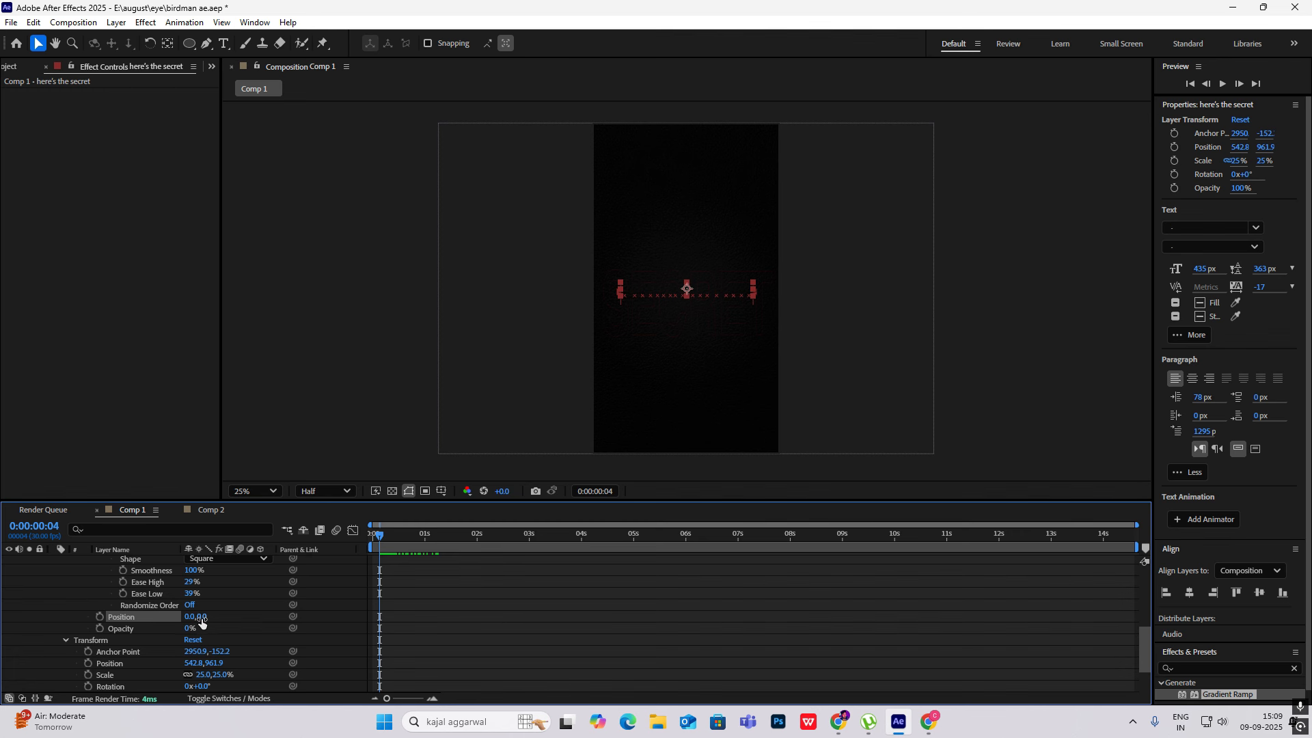
{"action": "left_click_drag", "start_coordinate": [203, 617], "coordinate": [216, 617]}
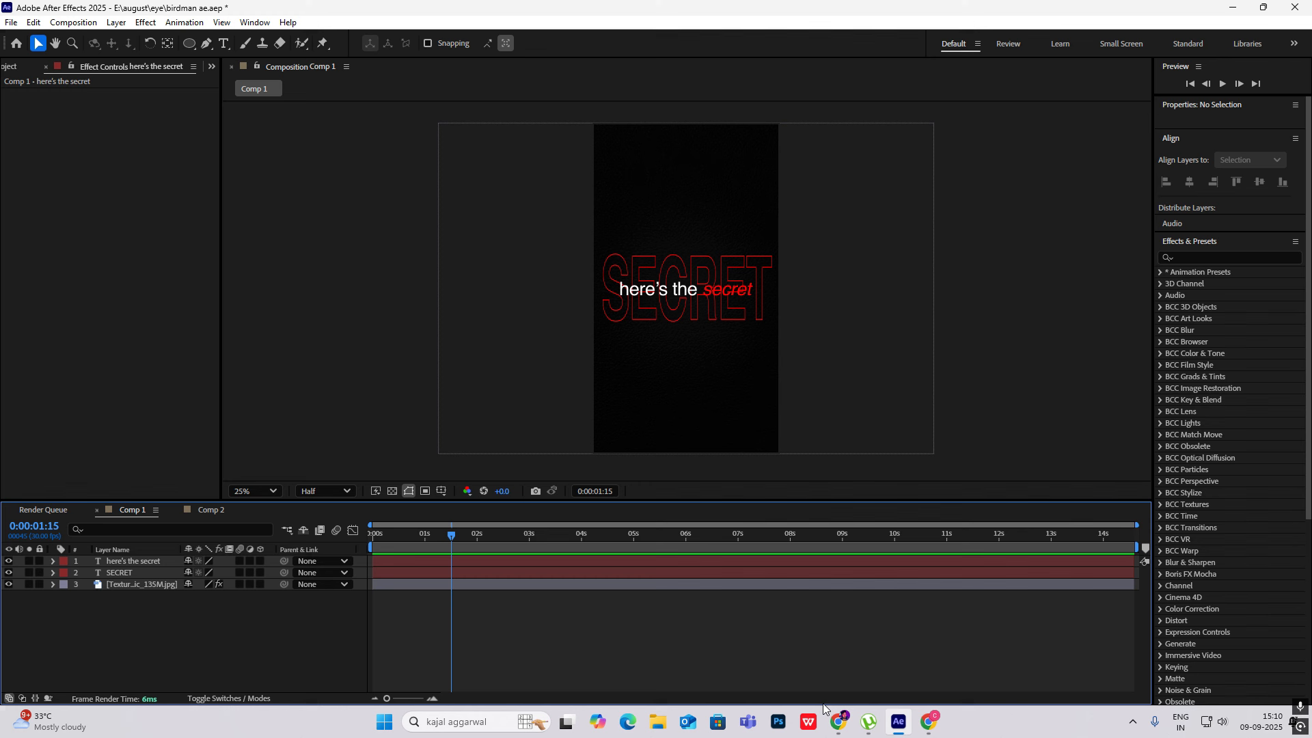
Examine the "nobody tells you" scene of the reference video in Comp 2 at 0:00:01:10, and return to Comp 1.
{"action": "left_click", "coordinate": [211, 510]}
{"action": "left_click_drag", "start_coordinate": [386, 536], "coordinate": [444, 565]}
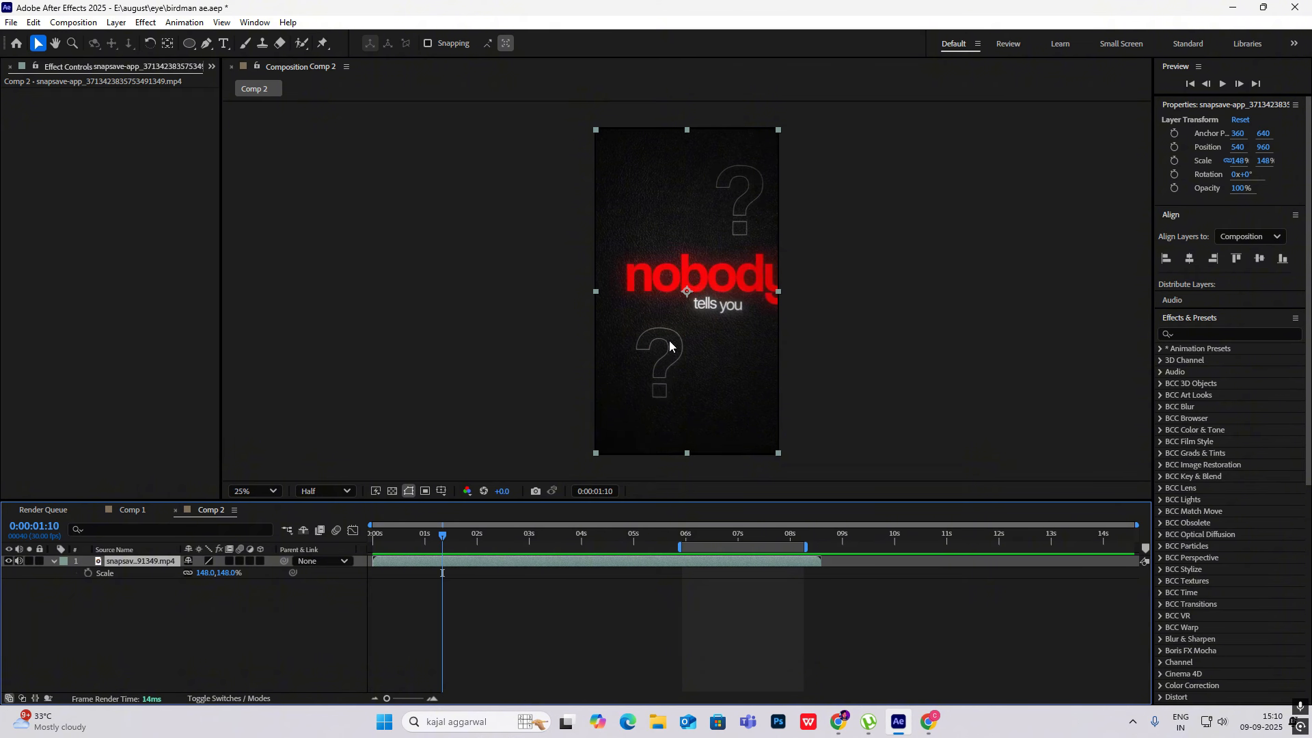
{"action": "left_click", "coordinate": [140, 511]}
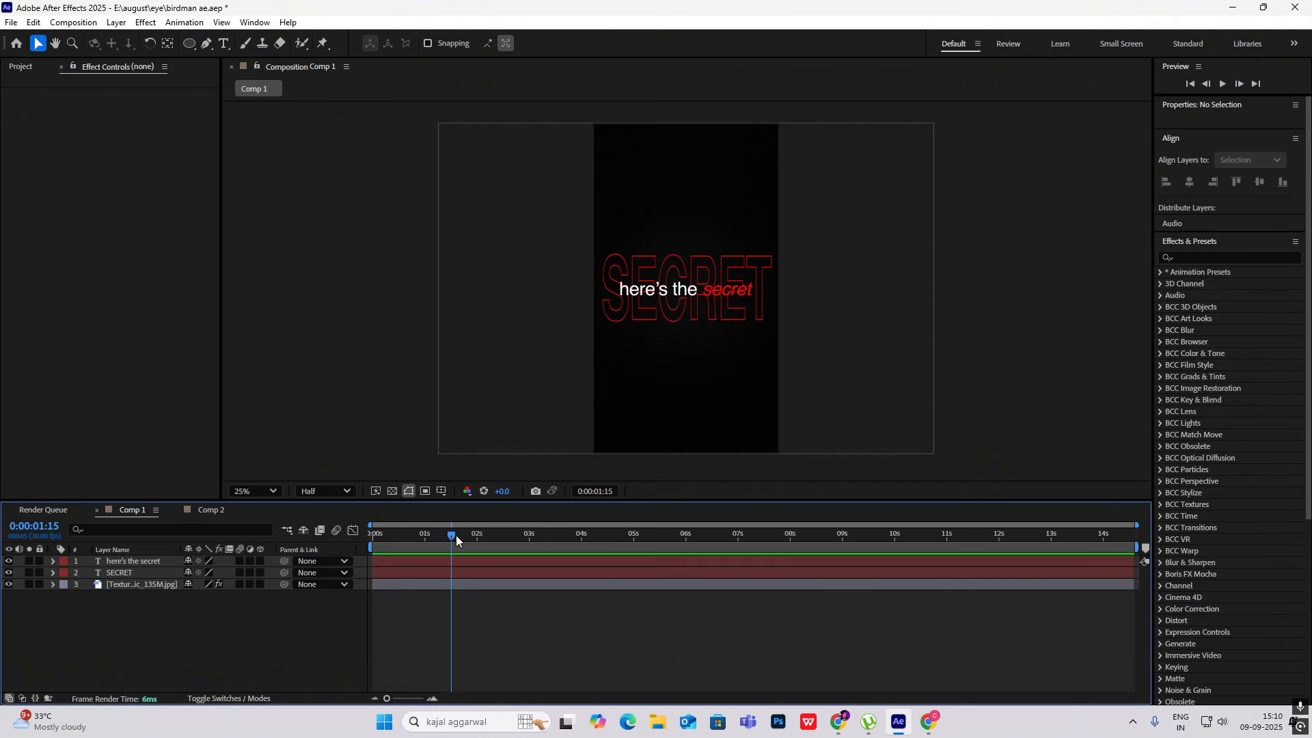
Trim the end of the "here's the secret" and SECRET text layers at 0:00:01:11.
{"action": "mouse_move", "coordinate": [456, 535]}
{"action": "left_mouse_down"}
{"action": "mouse_move", "coordinate": [396, 537]}
{"action": "mouse_move", "coordinate": [445, 555]}
{"action": "left_mouse_up"}
{"action": "left_click", "coordinate": [455, 557]}
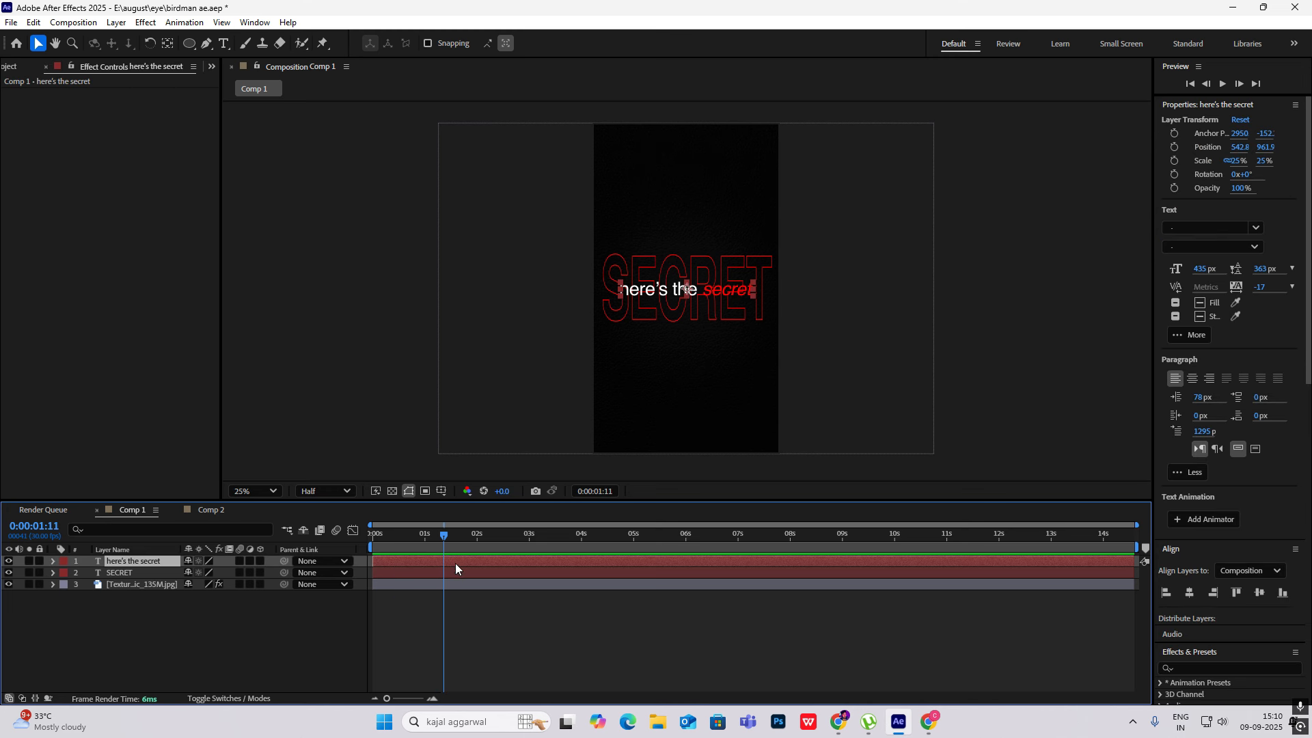
{"action": "left_click", "coordinate": [462, 570], "text": "shift"}
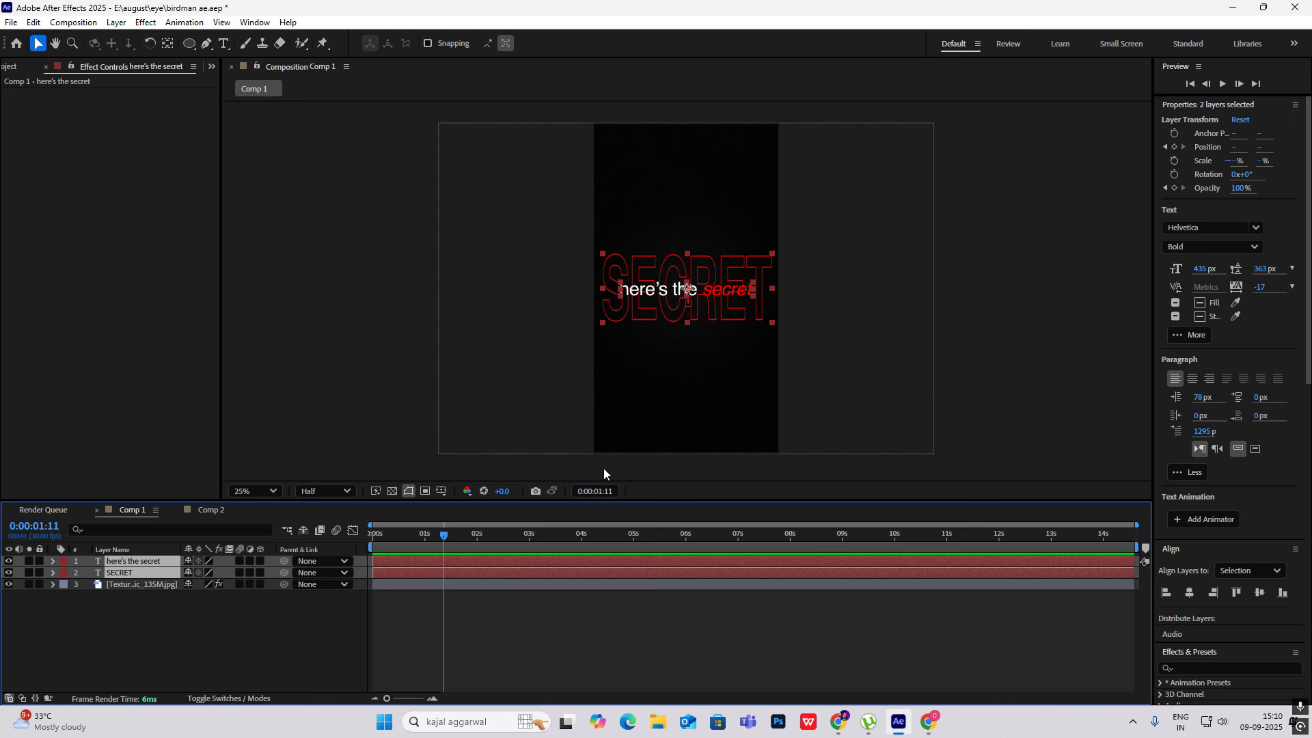
{"action": "key", "text": "alt+bracketright"}
{"action": "left_click_drag", "start_coordinate": [447, 538], "coordinate": [446, 536]}
Add a text layer reading "nobody" at 0:00:01:12.
{"action": "right_click", "coordinate": [156, 616]}
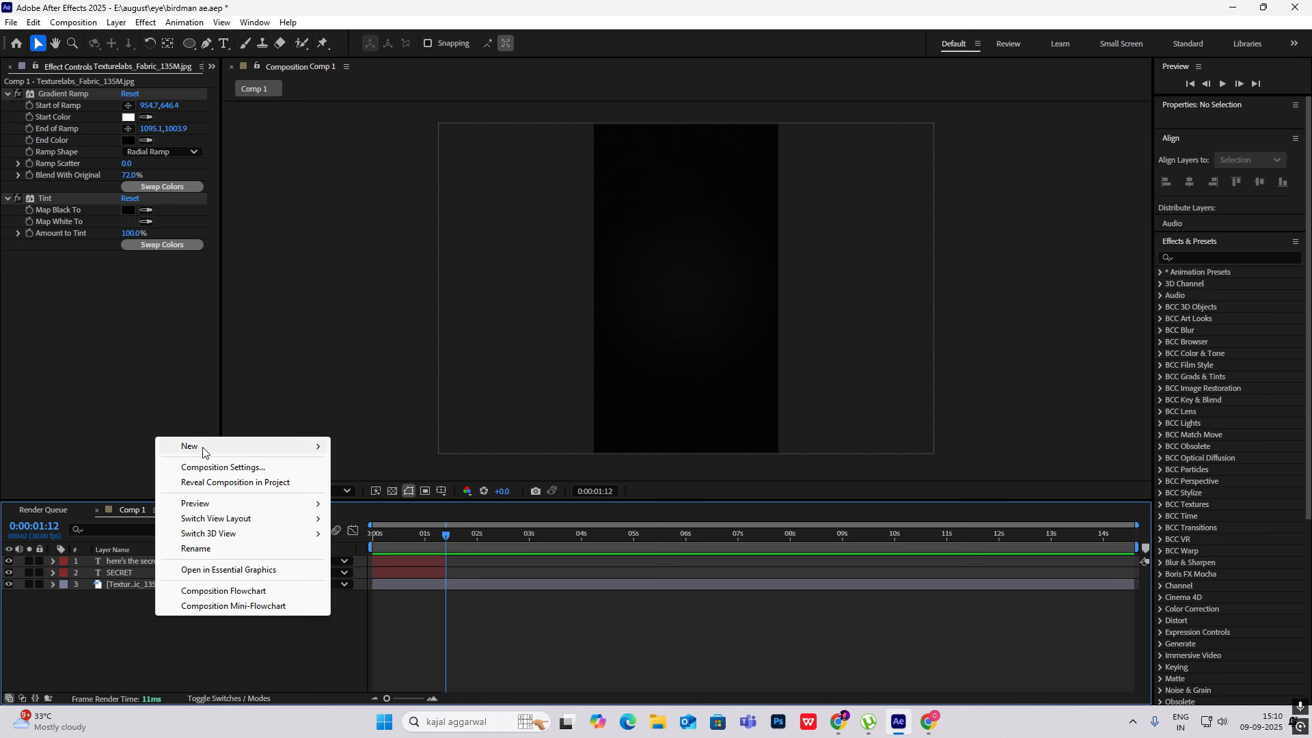
{"action": "mouse_move", "coordinate": [203, 449]}
{"action": "left_click", "coordinate": [369, 463]}
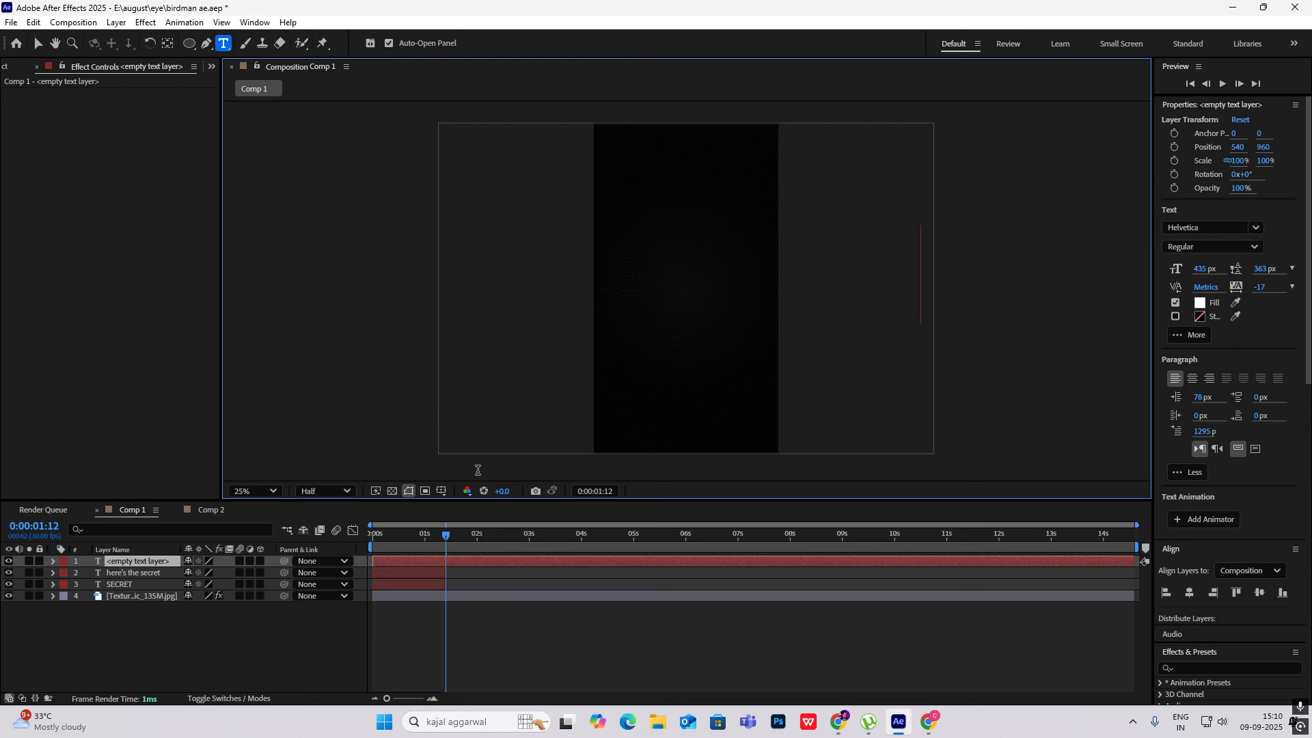
{"action": "type", "text": "nobody"}
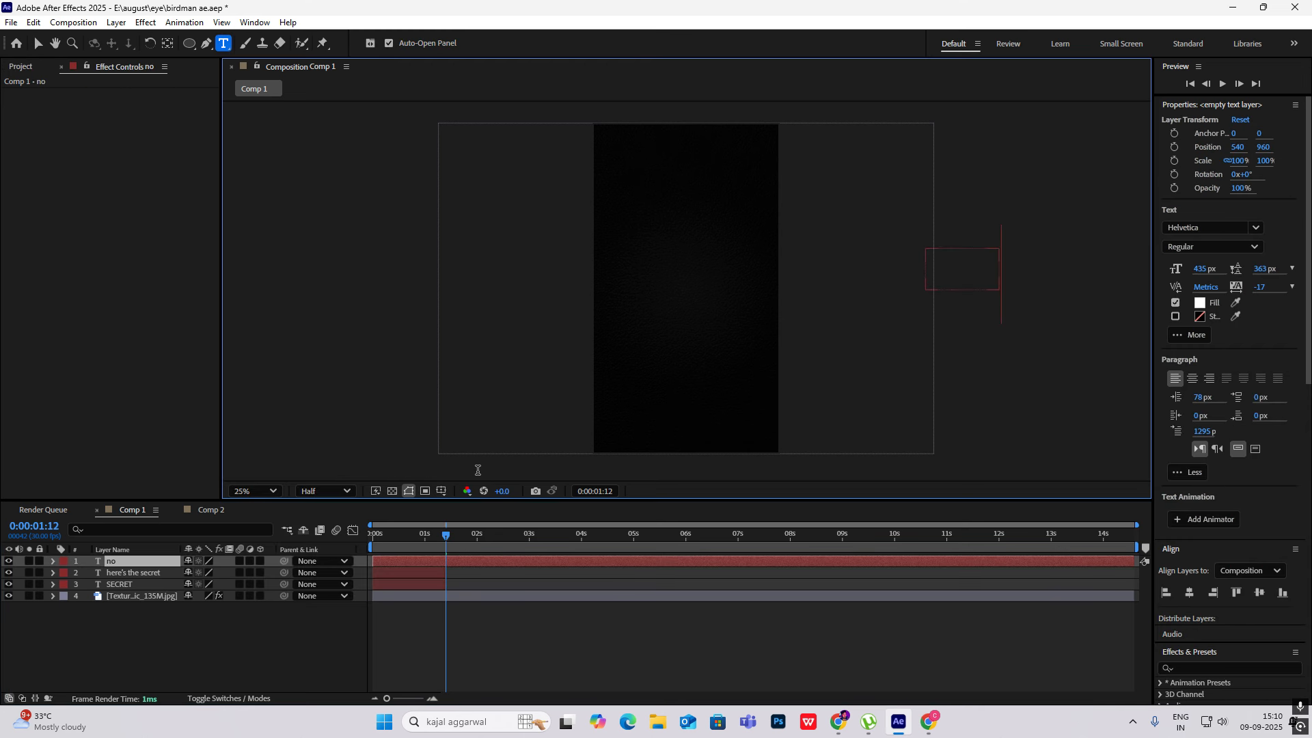
Centre the nobody text's anchor point, place the text mid-frame in bold red, and scale it to 55%.
{"action": "left_click", "coordinate": [38, 43]}
{"action": "left_click_drag", "start_coordinate": [997, 265], "coordinate": [647, 283]}
{"action": "key", "text": "ctrl+alt+Home"}
{"action": "key", "text": "s"}
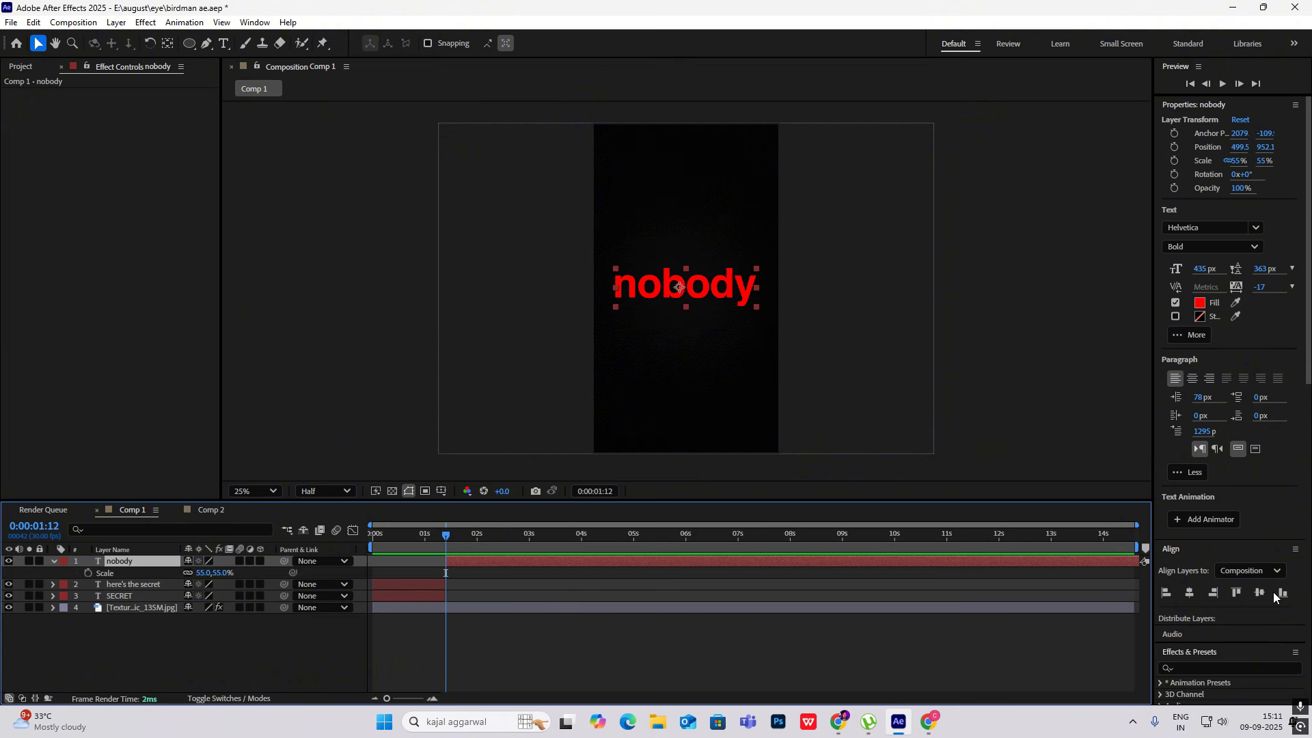
Apply the "text fade up" user animation preset to the nobody text.
{"action": "scroll", "coordinate": [1274, 597], "scroll_direction": "down", "scroll_amount": 5}
{"action": "left_click", "coordinate": [1161, 376]}
{"action": "left_click", "coordinate": [1172, 402]}
{"action": "double_click", "coordinate": [1220, 634]}
Add a small white "tells you" text just below nobody and compare it with the reference scene in Comp 2.
{"action": "type", "text": "tells you"}
{"action": "key", "text": "space"}
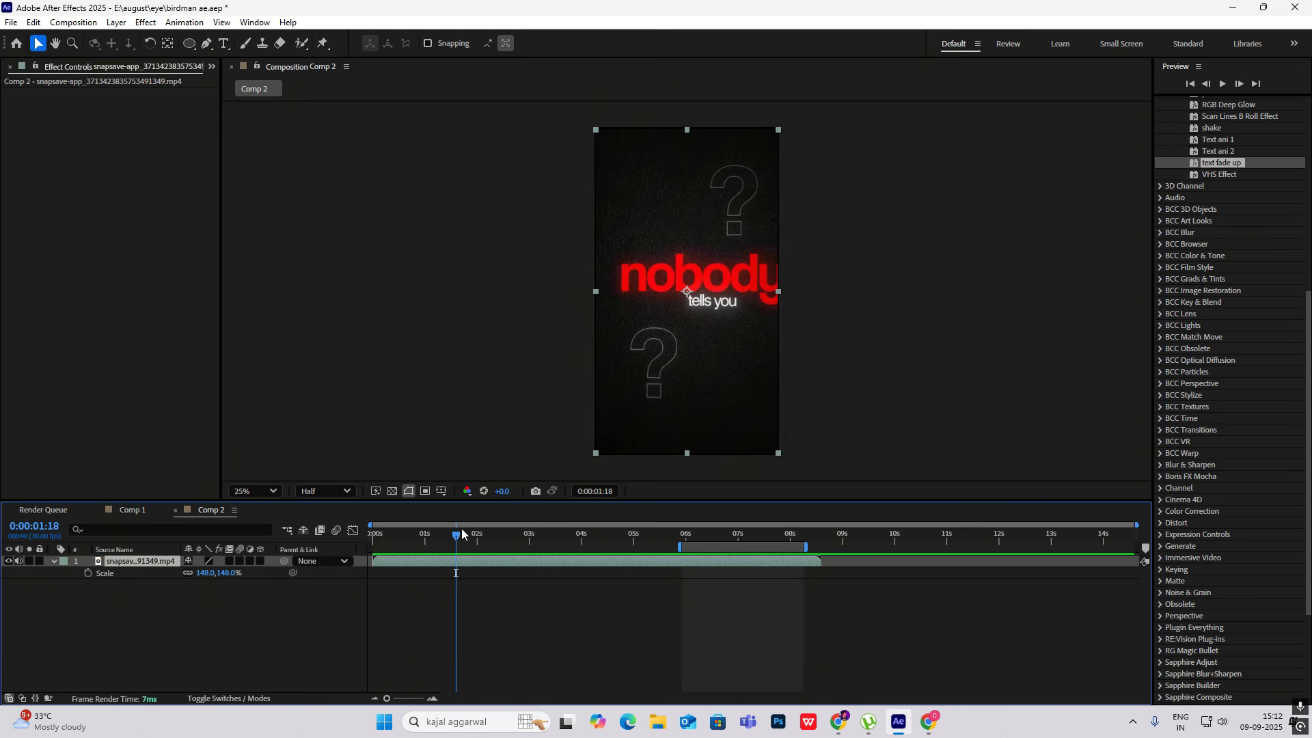
{"action": "mouse_move", "coordinate": [462, 528]}
{"action": "left_mouse_down"}
{"action": "mouse_move", "coordinate": [441, 533]}
{"action": "mouse_move", "coordinate": [458, 533]}
{"action": "left_mouse_up"}
{"action": "left_click", "coordinate": [146, 514]}
Duplicate the "tells you" layer in Comp 1, place the copy above nobody, and change its text to "?".
{"action": "left_click", "coordinate": [132, 560]}
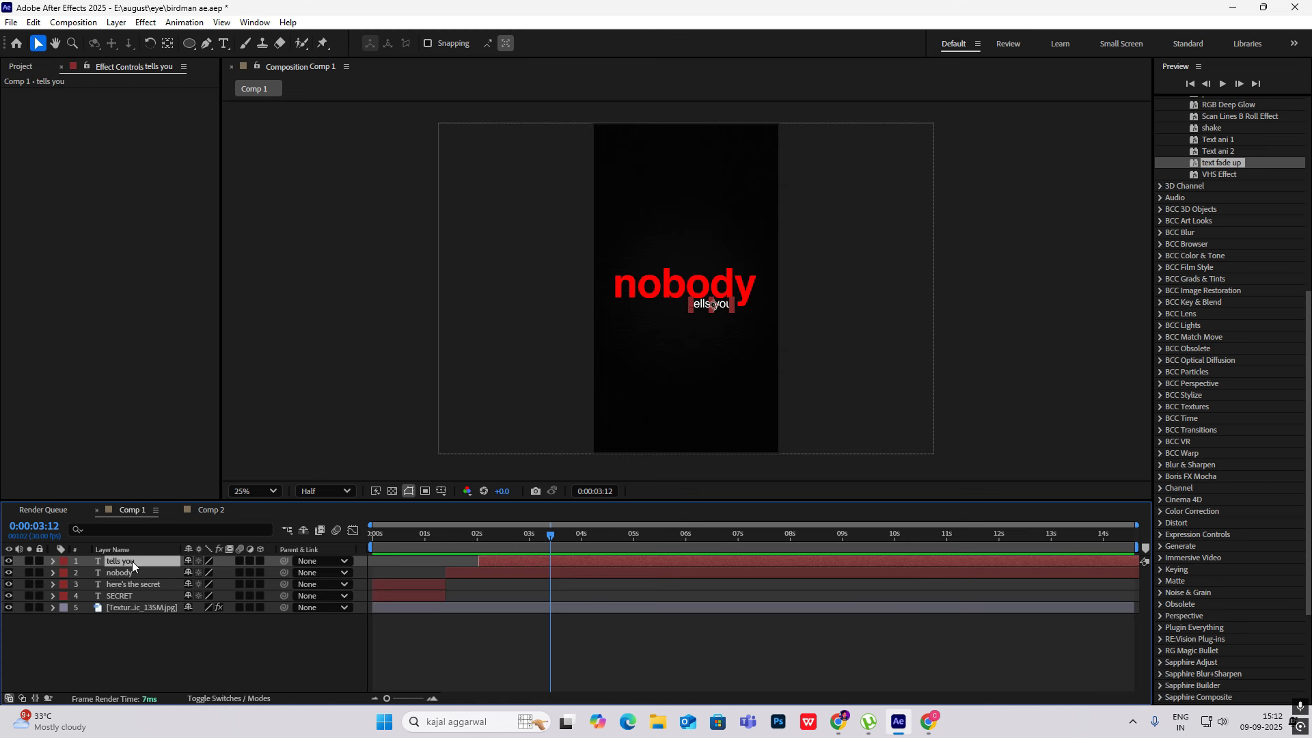
{"action": "key", "text": "ctrl+d"}
{"action": "left_click_drag", "start_coordinate": [712, 310], "coordinate": [694, 211]}
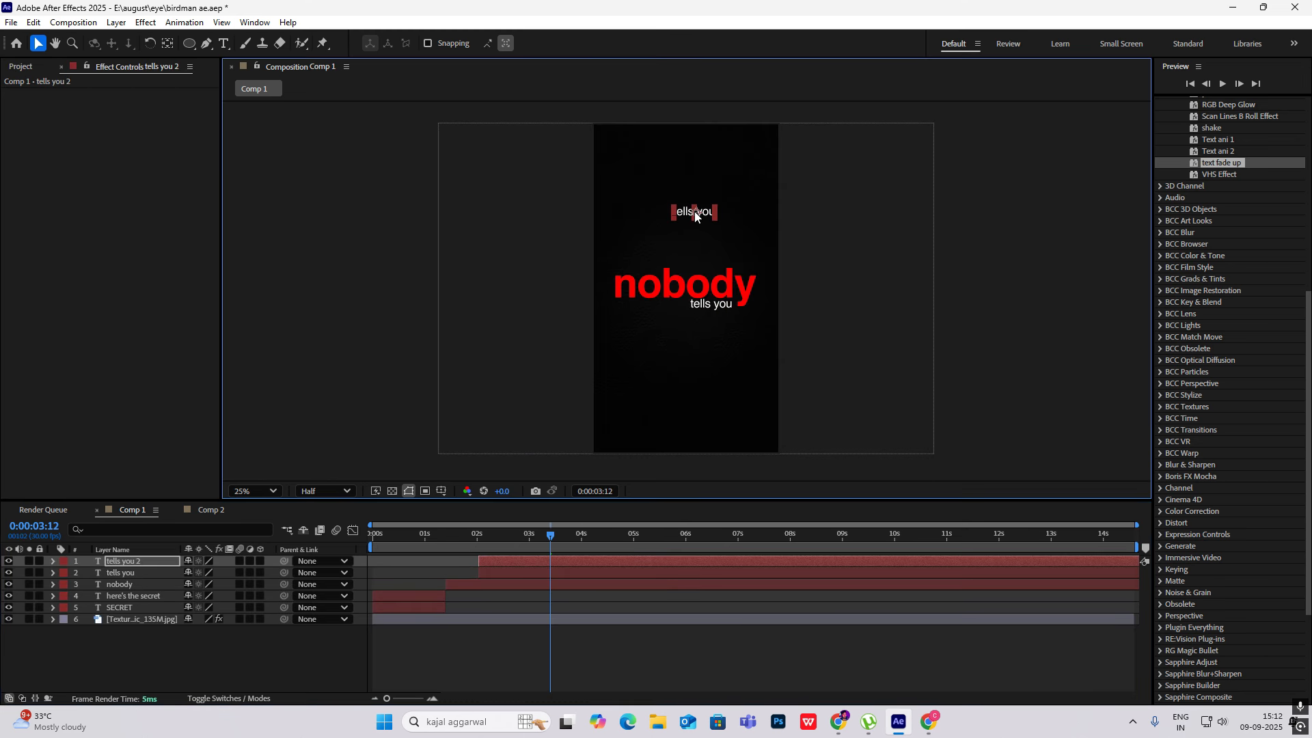
{"action": "double_click", "coordinate": [146, 560]}
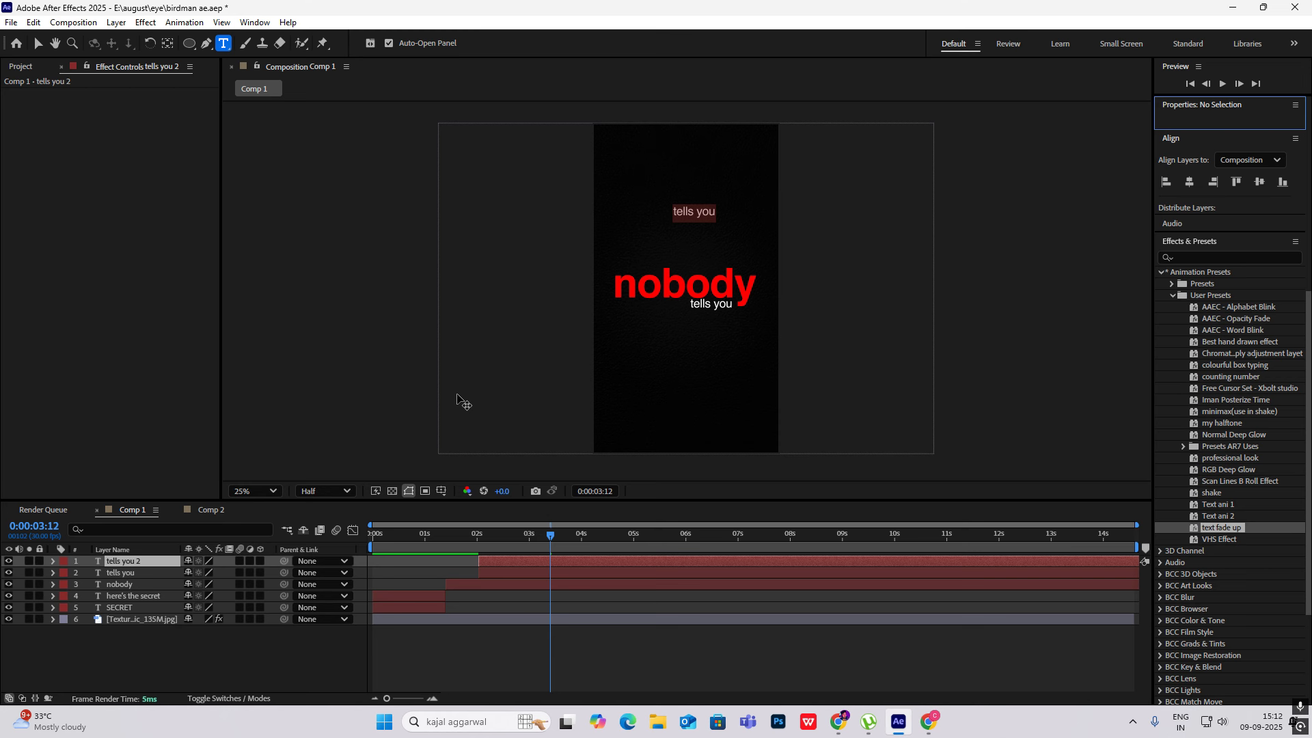
{"action": "type", "text": "?"}
Scale the question mark up to 133% as a white outlined character above the end of nobody.
{"action": "left_click", "coordinate": [37, 43]}
{"action": "key", "text": "s"}
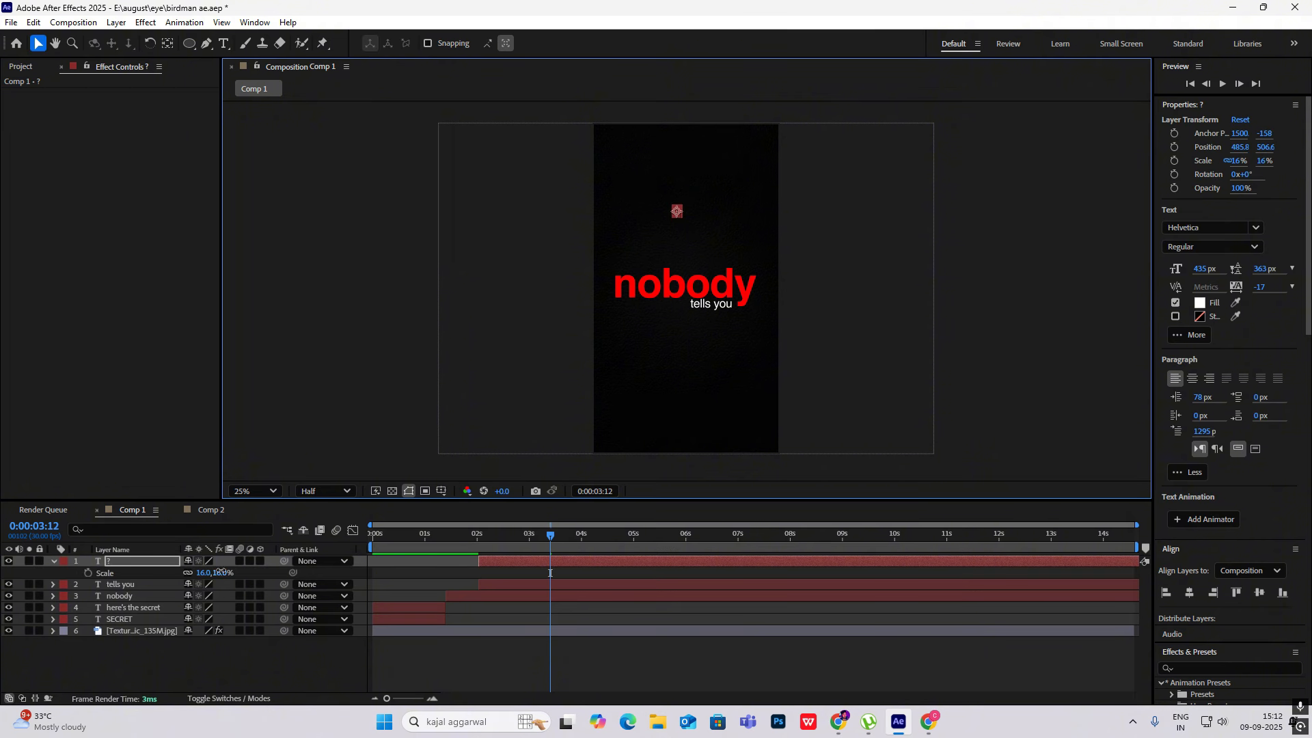
{"action": "left_click_drag", "start_coordinate": [220, 572], "coordinate": [286, 572]}
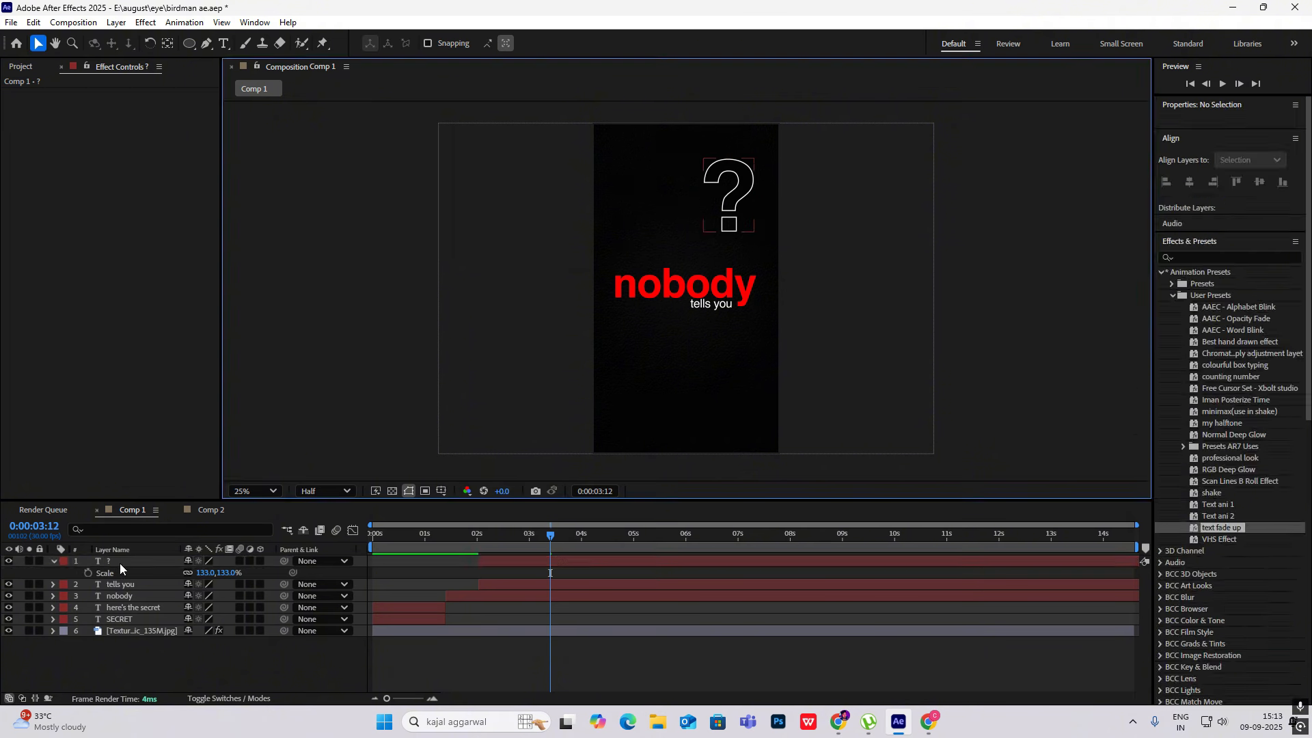
Duplicate the outlined question mark, place the copy below the start of nobody, and compare with the reference scene in Comp 2.
{"action": "key", "text": "ctrl+d"}
{"action": "left_click_drag", "start_coordinate": [728, 198], "coordinate": [644, 386]}
{"action": "left_click", "coordinate": [977, 306]}
{"action": "left_click_drag", "start_coordinate": [549, 536], "coordinate": [431, 543]}
{"action": "left_click", "coordinate": [213, 511]}
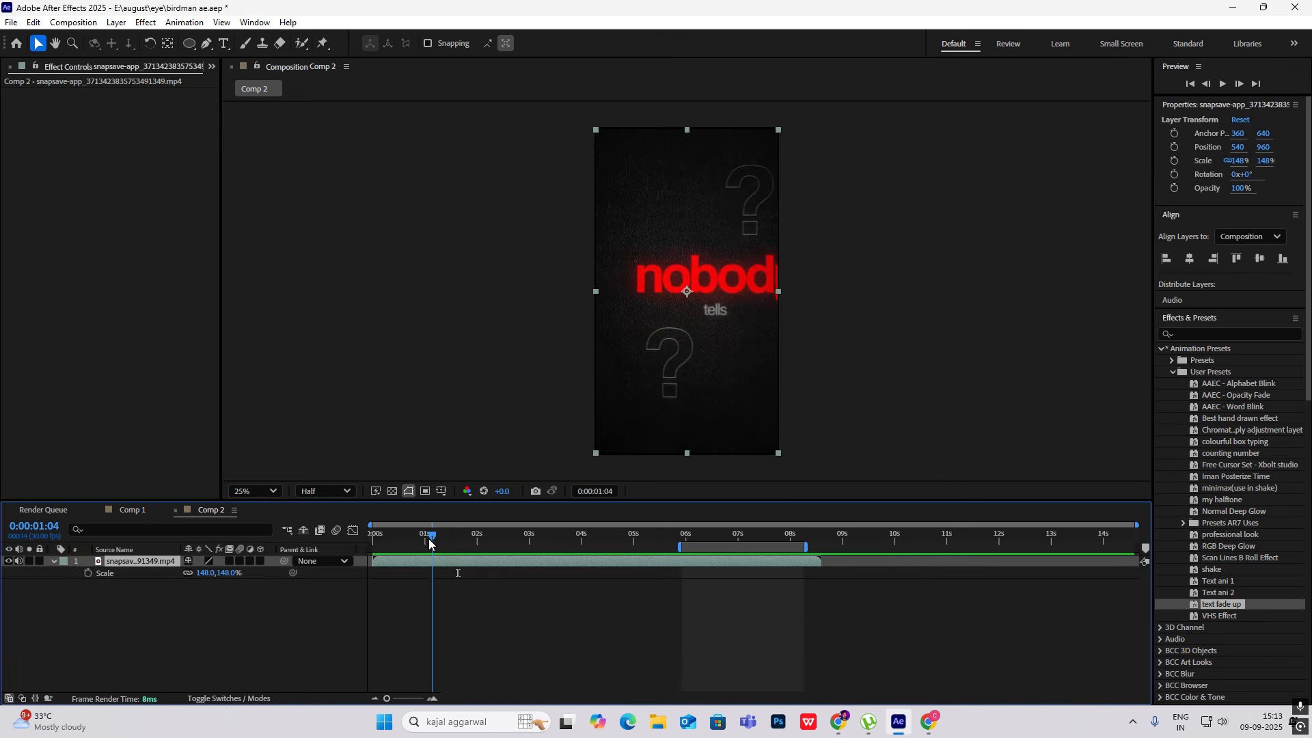